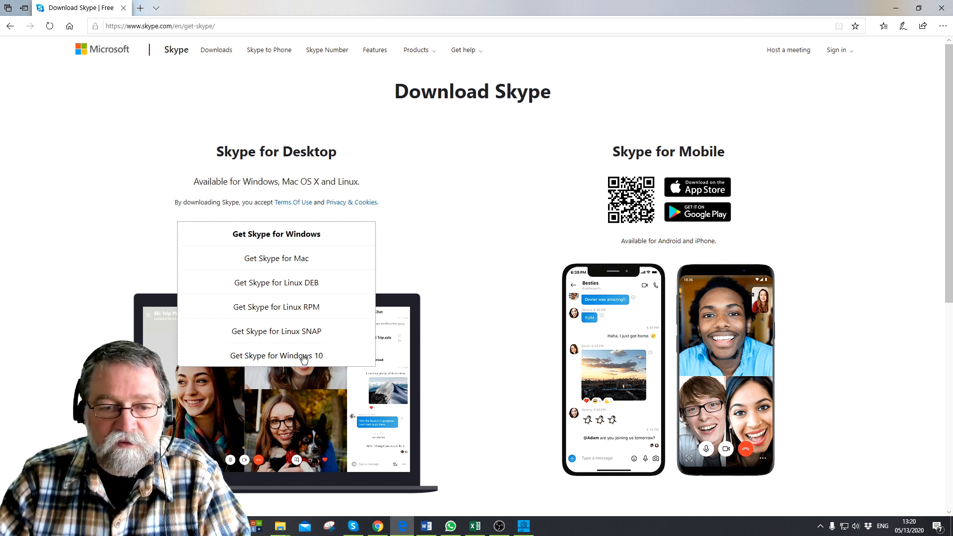
Open the Microsoft Store listing for Skype for Windows 10, close it and return to the Download Skype page.
{"action": "left_click", "coordinate": [304, 357]}
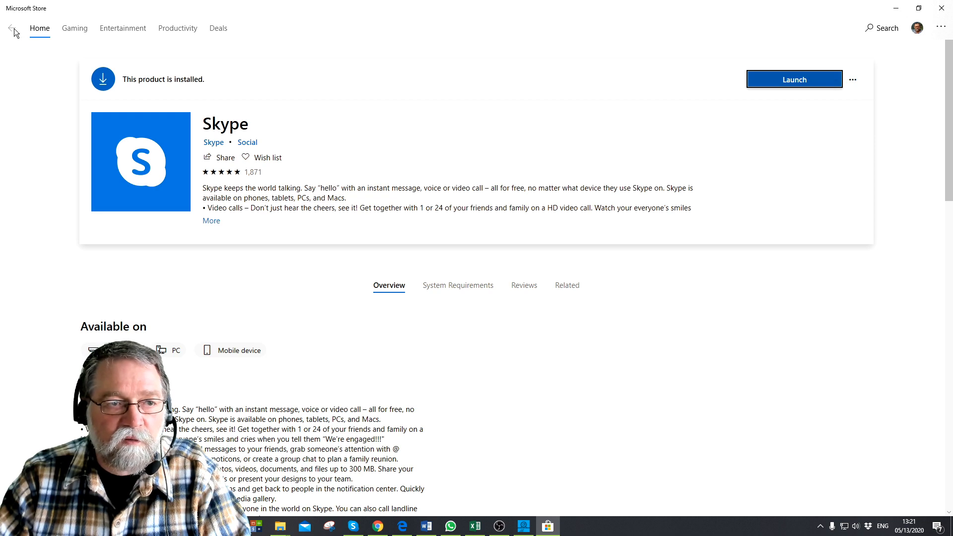
{"action": "left_click", "coordinate": [942, 8]}
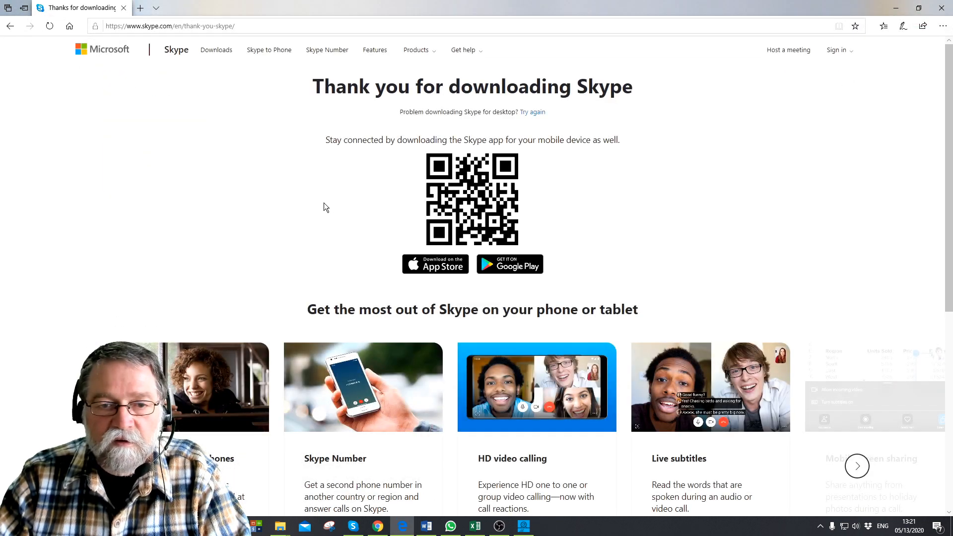
{"action": "key", "text": "alt+Left"}
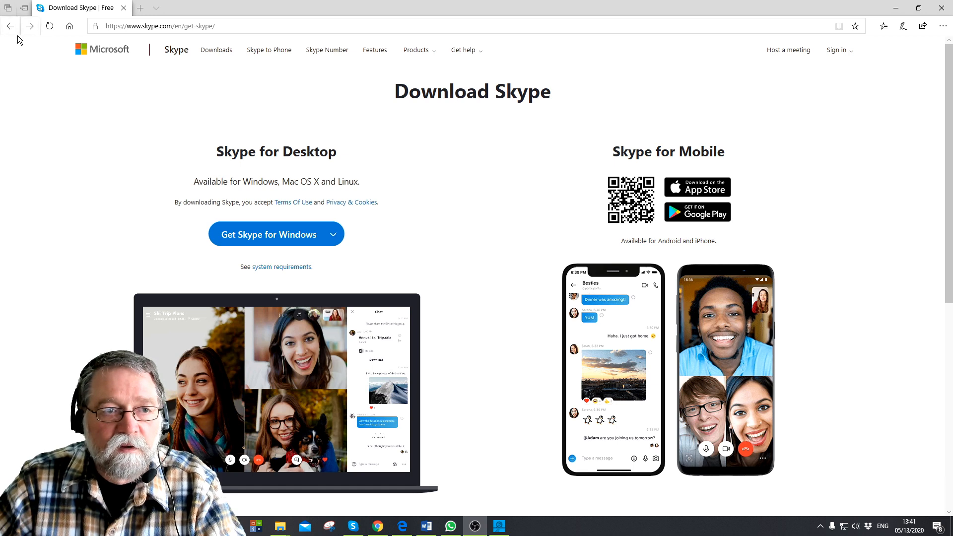
Go to obsproject.com, request the Windows installer for OBS Studio and dismiss the download prompt.
{"action": "left_click", "coordinate": [30, 26]}
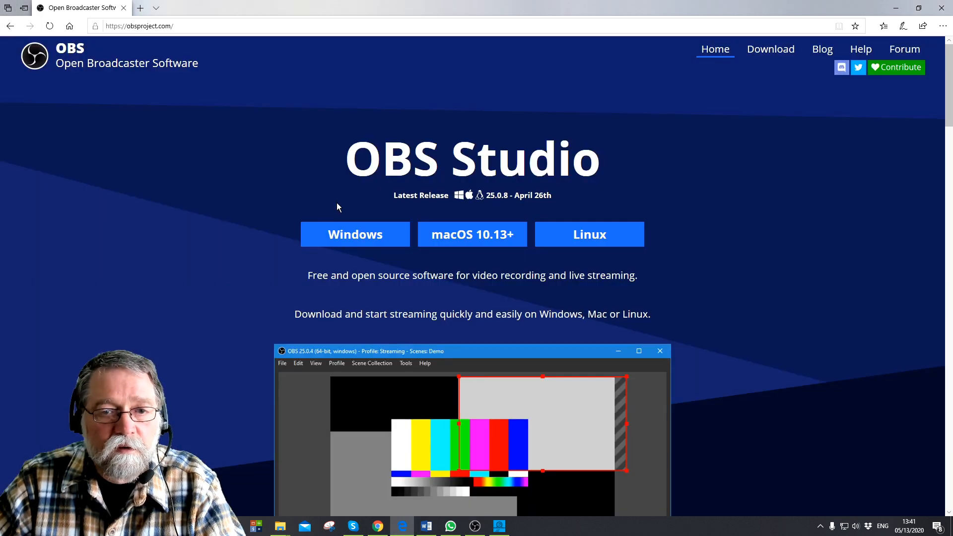
{"action": "left_click", "coordinate": [375, 240]}
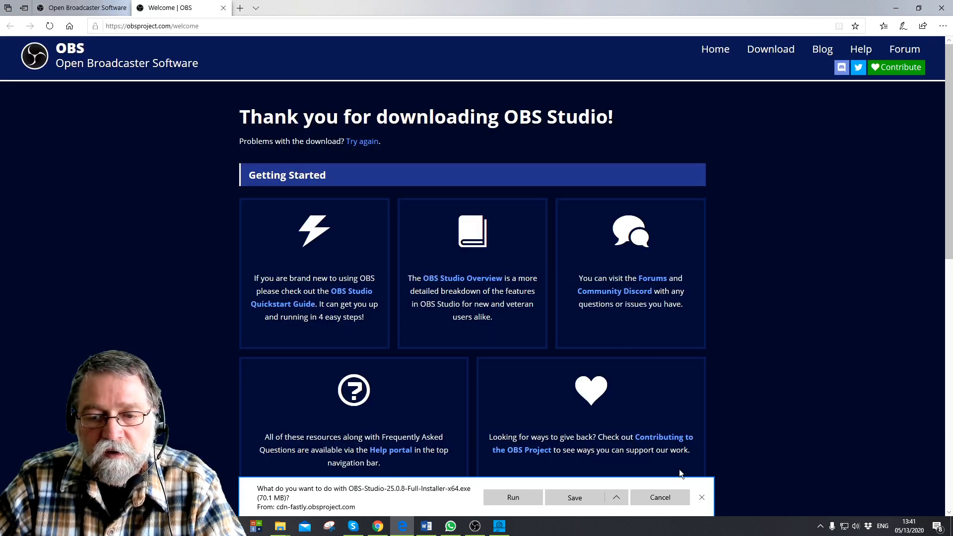
{"action": "left_click", "coordinate": [700, 497]}
Open the OBS Studio Plugins category in the OBS forum's resources and find the OBS Virtualcam entry.
{"action": "left_click", "coordinate": [652, 279]}
{"action": "left_click", "coordinate": [313, 117]}
{"action": "left_click", "coordinate": [235, 240]}
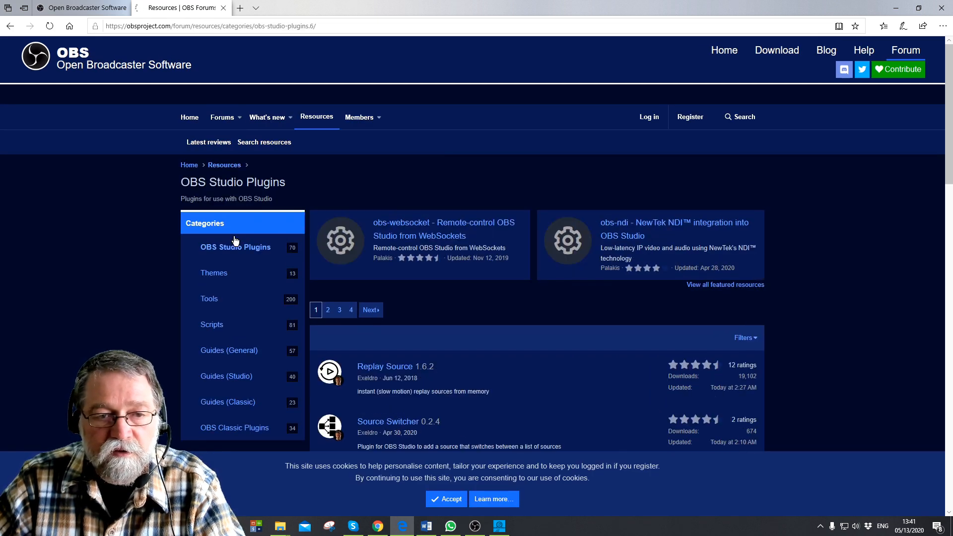
{"action": "scroll", "coordinate": [447, 401], "scroll_direction": "down", "scroll_amount": 3}
{"action": "scroll", "coordinate": [445, 400], "scroll_direction": "down", "scroll_amount": 2}
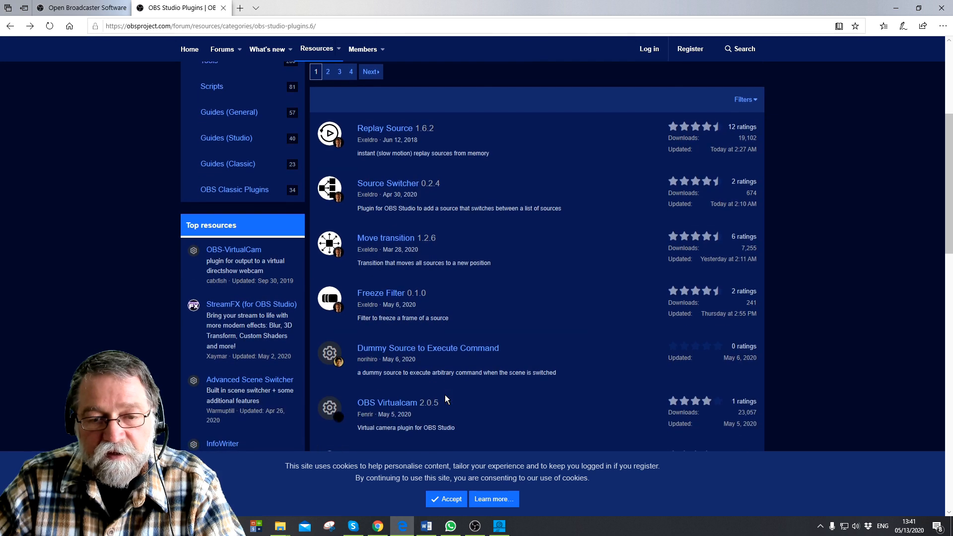
{"action": "scroll", "coordinate": [383, 404], "scroll_direction": "down", "scroll_amount": 1}
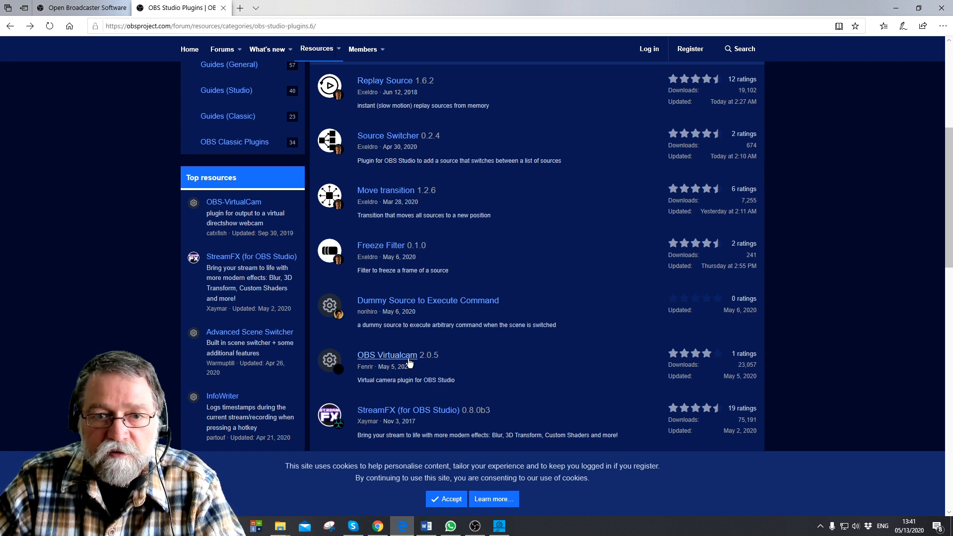
{"action": "left_click", "coordinate": [322, 25]}
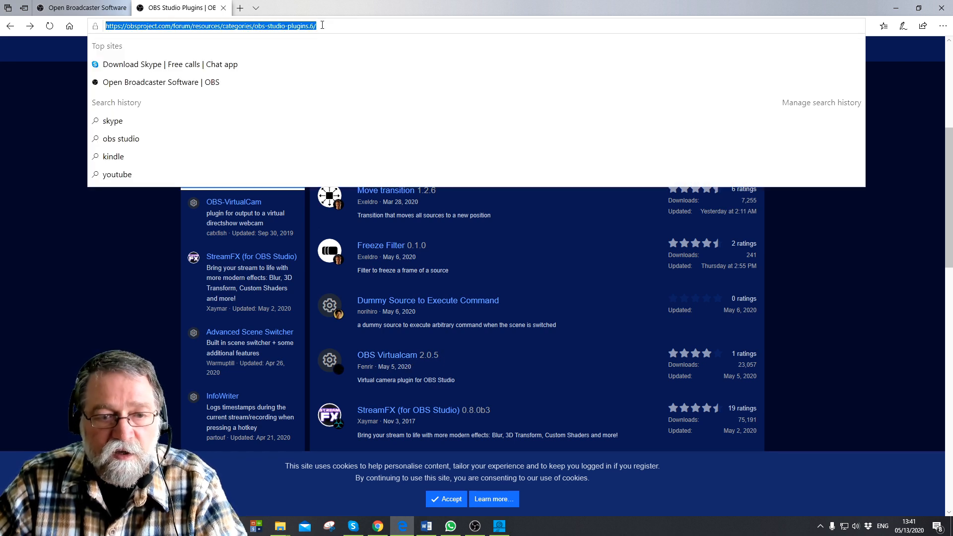
{"action": "type", "text": "https://obsproject.com/forum/resources/obs-virtualcam.539/"}
{"action": "key", "text": "Return"}
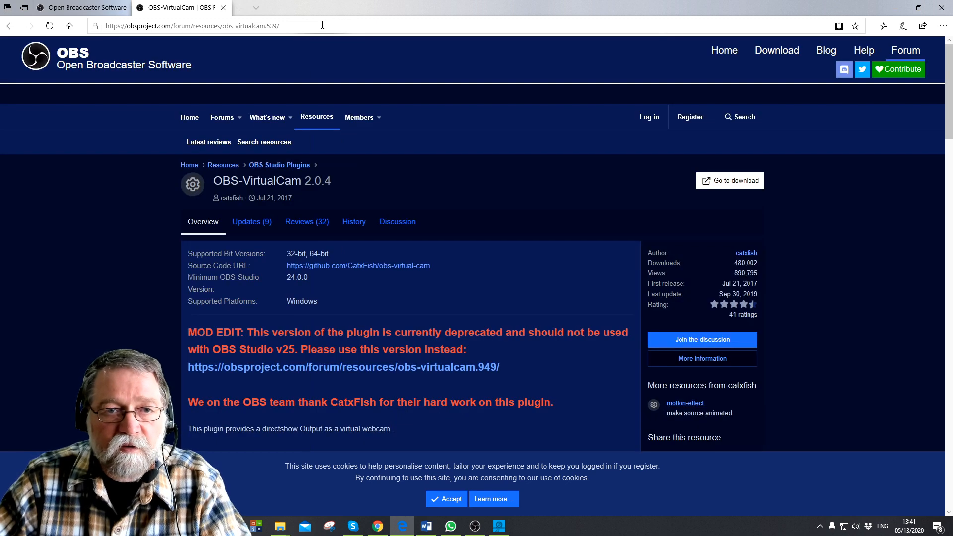
Read the OBS-VirtualCam usage and manual installation instructions, highlighting the 32bit regsvr32 command and its Program Files (x86) path.
{"action": "scroll", "coordinate": [65, 250], "scroll_direction": "down", "scroll_amount": 3}
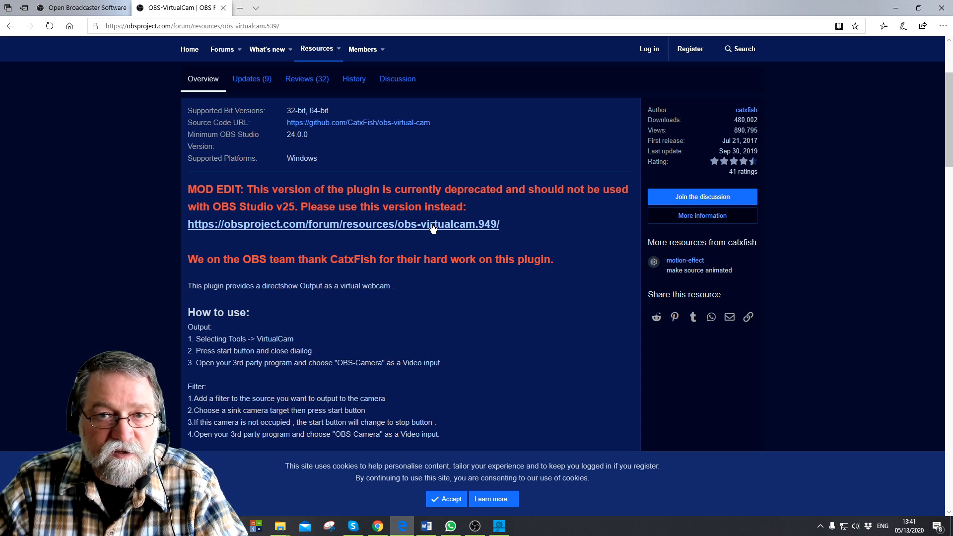
{"action": "scroll", "coordinate": [433, 227], "scroll_direction": "down", "scroll_amount": 4}
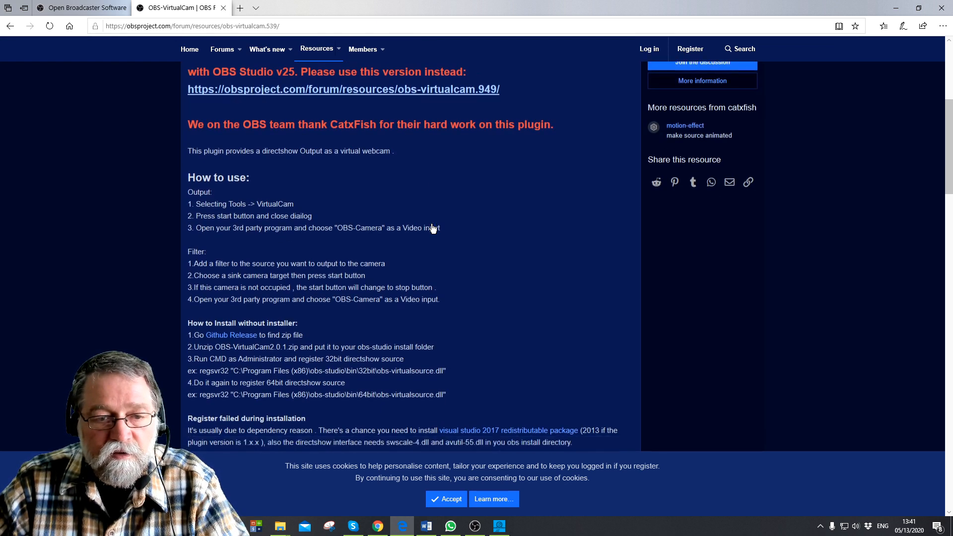
{"action": "scroll", "coordinate": [433, 228], "scroll_direction": "down", "scroll_amount": 1}
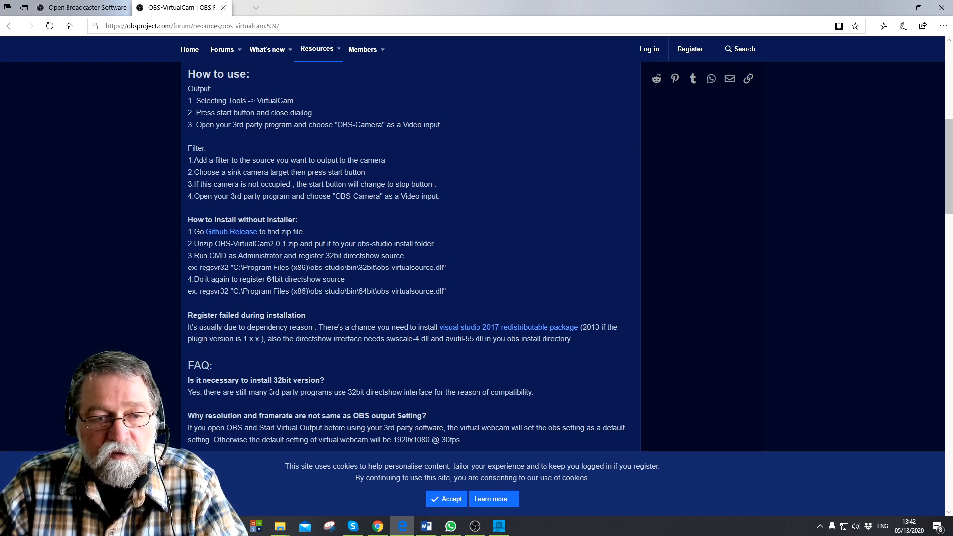
{"action": "left_click_drag", "start_coordinate": [187, 267], "coordinate": [451, 268]}
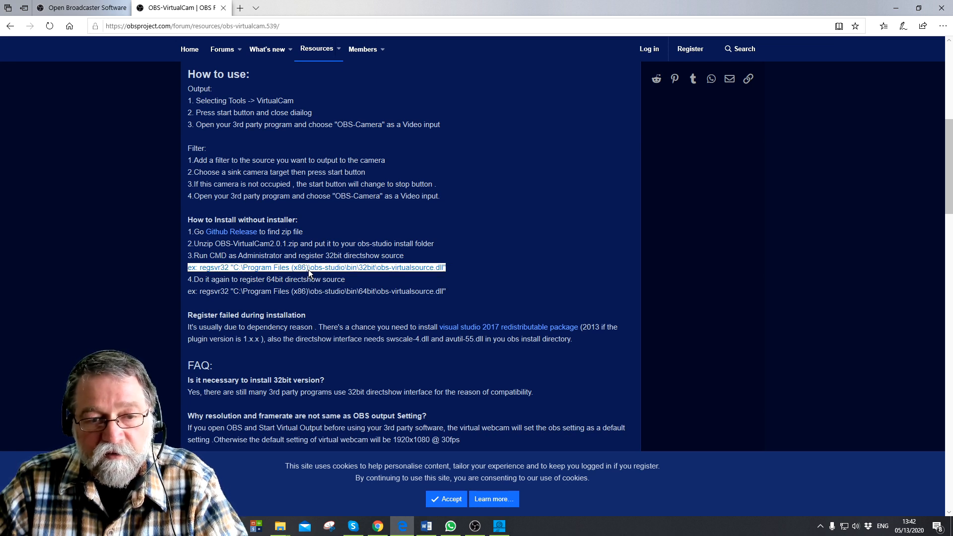
{"action": "left_click", "coordinate": [291, 267]}
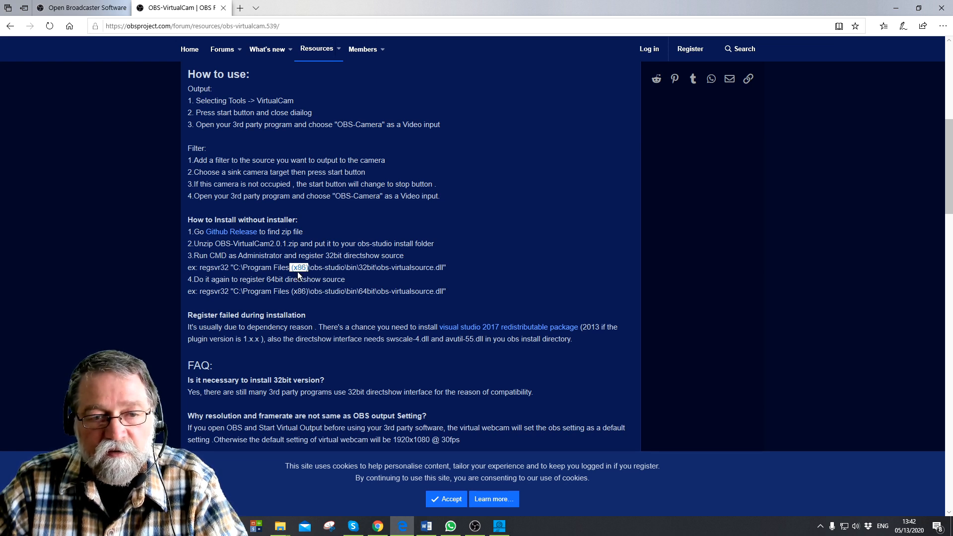
{"action": "left_click_drag", "start_coordinate": [242, 268], "coordinate": [293, 270]}
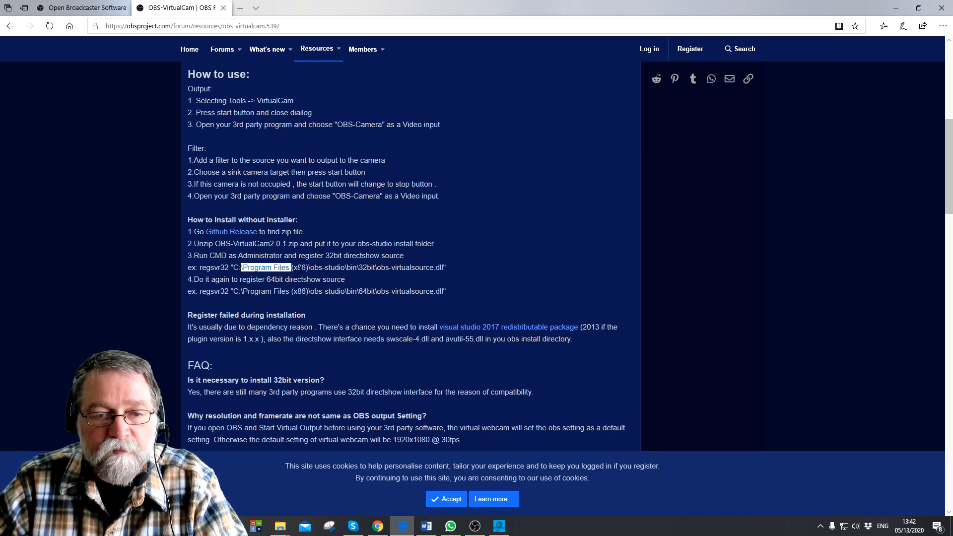
{"action": "left_click", "coordinate": [493, 272]}
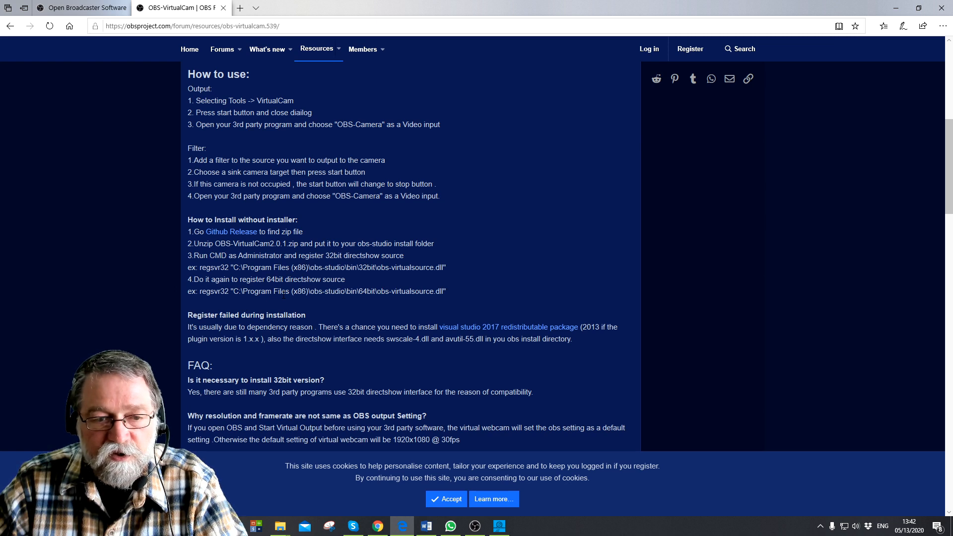
Review the FAQ and the known issues about Skype on the OBS-VirtualCam page.
{"action": "scroll", "coordinate": [284, 294], "scroll_direction": "down", "scroll_amount": 2}
{"action": "scroll", "coordinate": [288, 295], "scroll_direction": "down", "scroll_amount": 8}
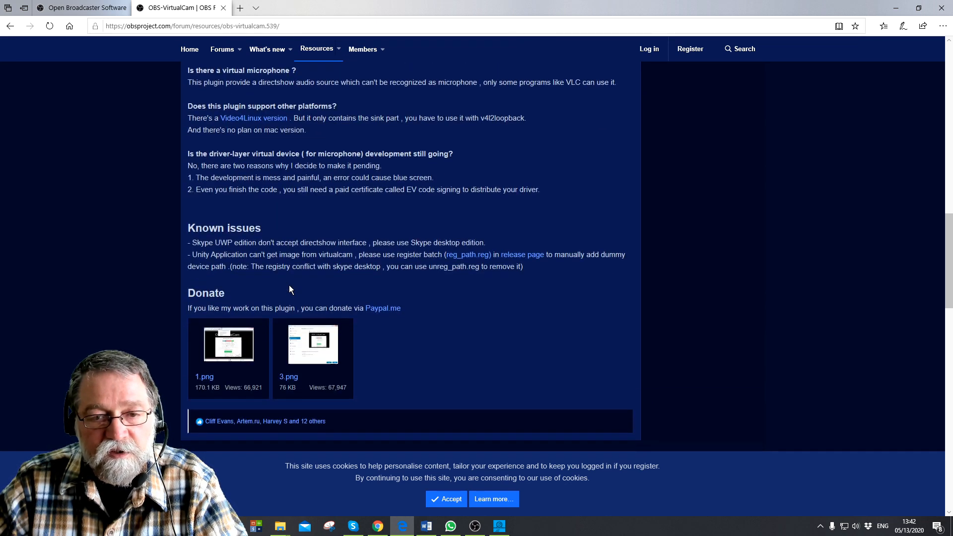
{"action": "scroll", "coordinate": [291, 289], "scroll_direction": "down", "scroll_amount": 1}
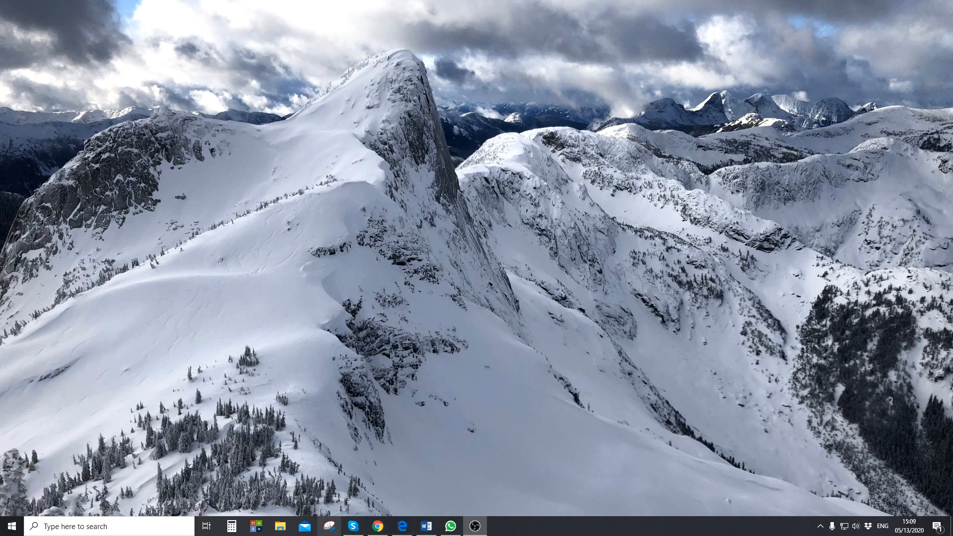
Switch to Skype and show its Audio & Video settings.
{"action": "mouse_move", "coordinate": [354, 530]}
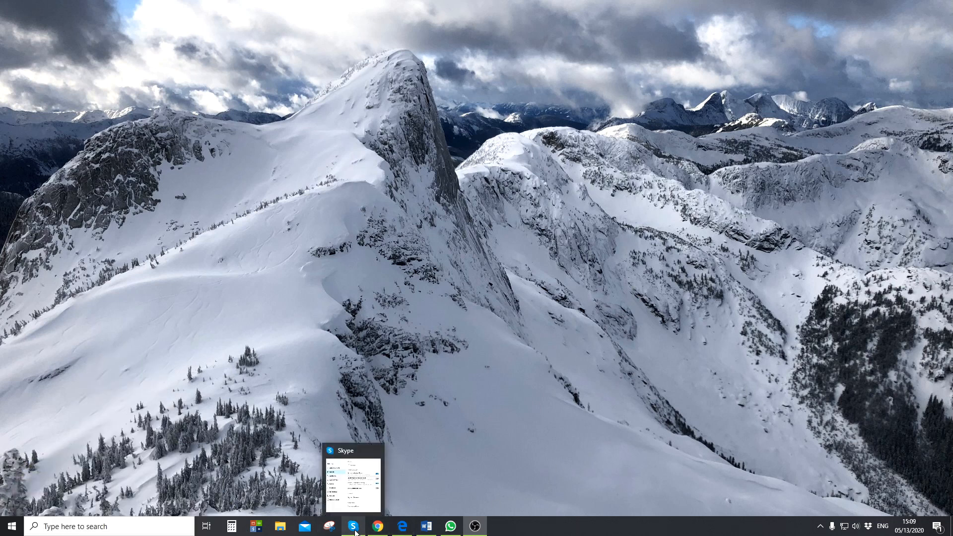
{"action": "left_click", "coordinate": [355, 530]}
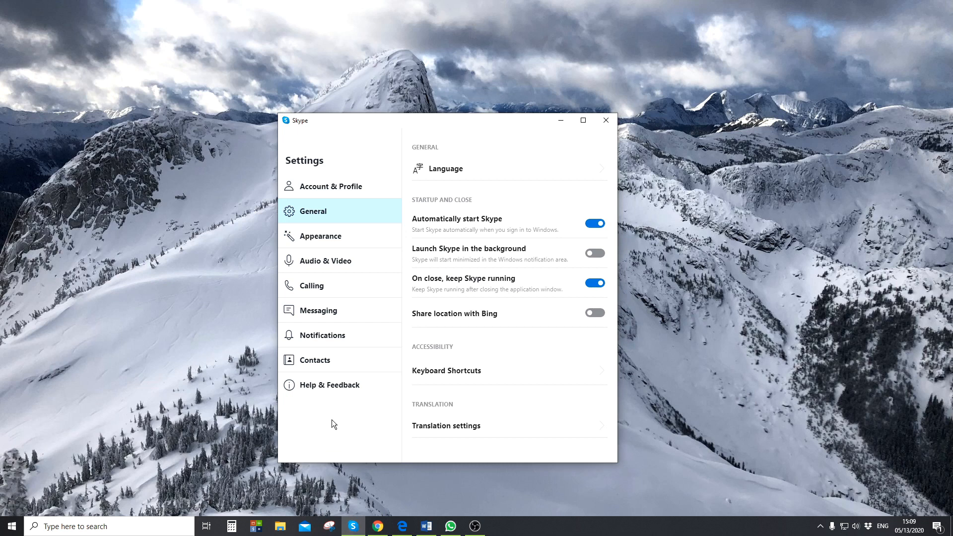
{"action": "left_click", "coordinate": [359, 268]}
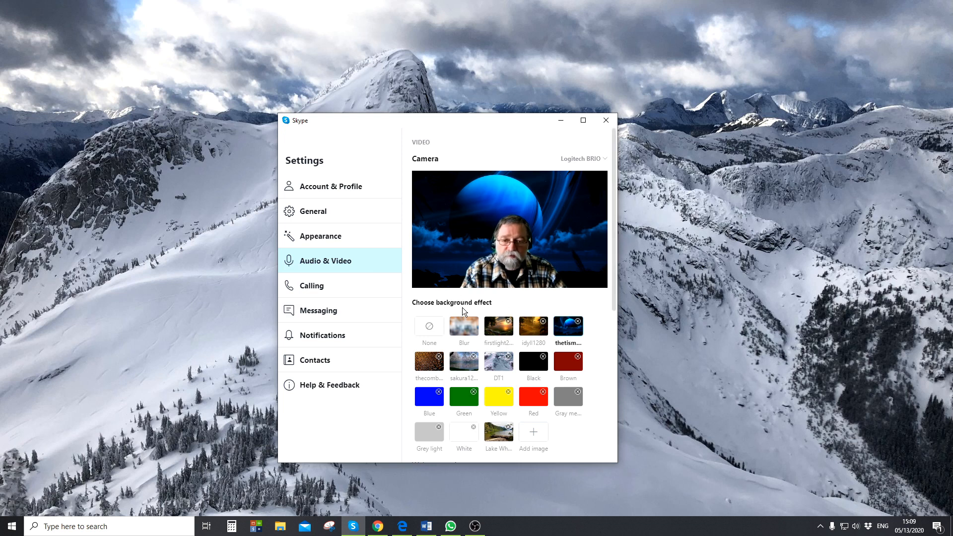
Apply the firstlight background effect to the camera and add the Mirror La... image as a new background.
{"action": "left_click", "coordinate": [497, 336]}
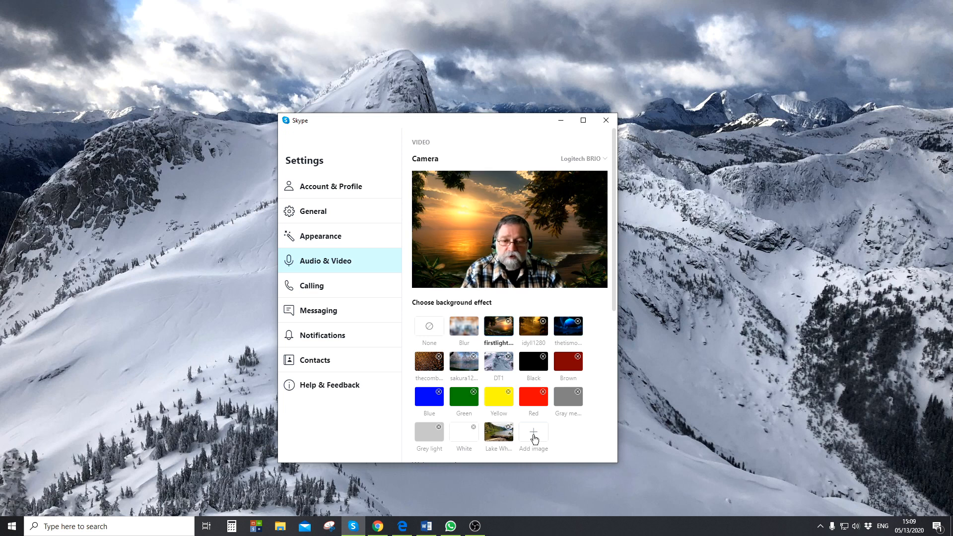
{"action": "left_click", "coordinate": [536, 456]}
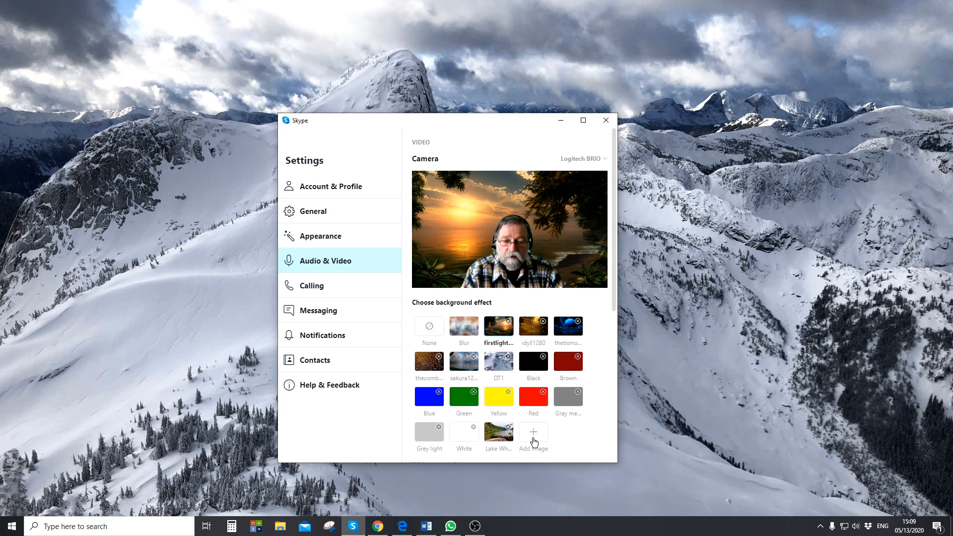
{"action": "double_click", "coordinate": [343, 323]}
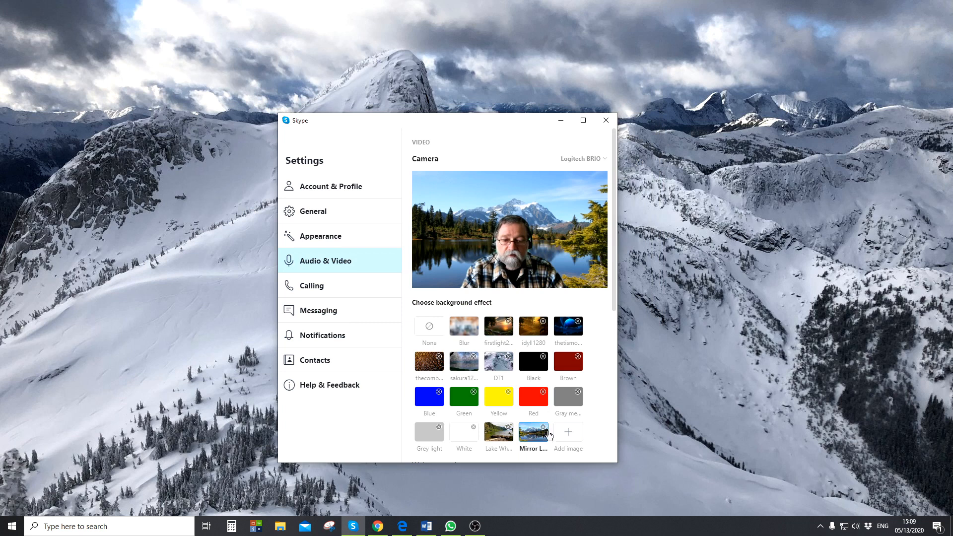
Try the idyll1280, DT1, Yellow, Lake Wh... and Black background effects on the camera preview.
{"action": "left_click", "coordinate": [531, 331]}
{"action": "left_click", "coordinate": [495, 364]}
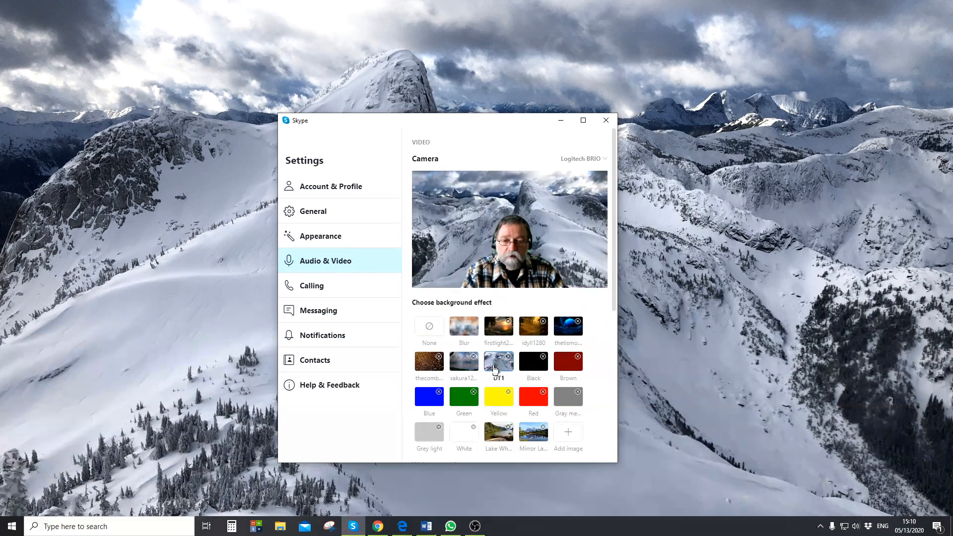
{"action": "left_click", "coordinate": [495, 405]}
{"action": "left_click", "coordinate": [500, 436]}
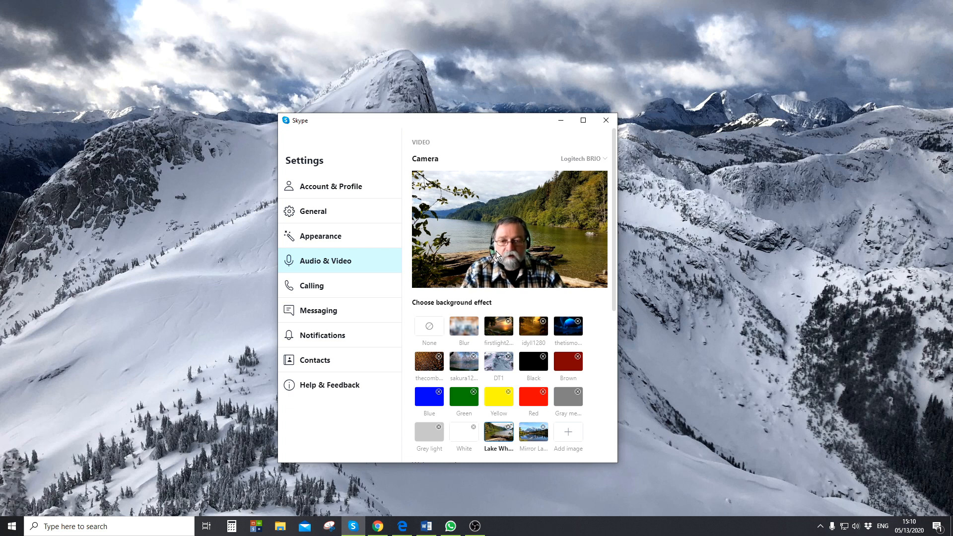
{"action": "left_click", "coordinate": [540, 360]}
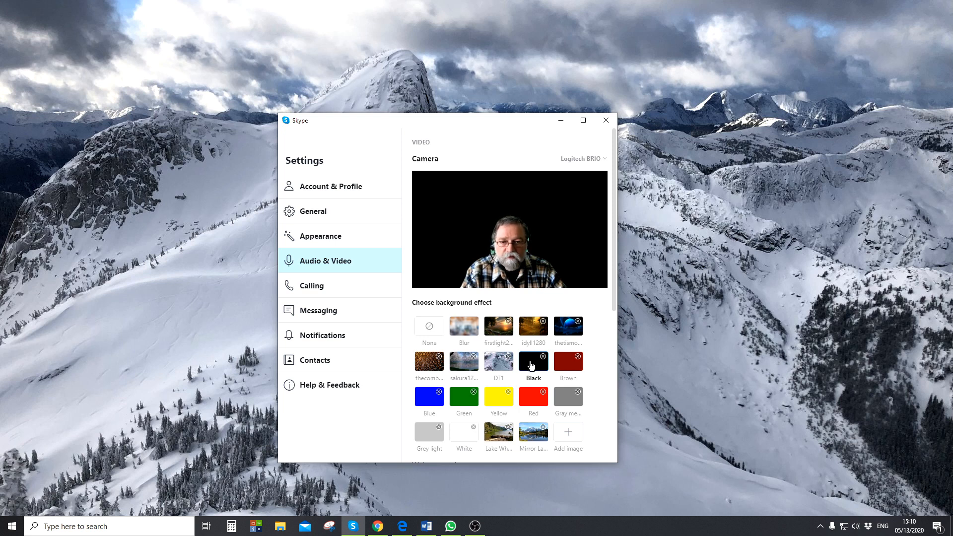
Compare the camera preview with background effect None, with Black and with the Lake Wh... image.
{"action": "left_click", "coordinate": [430, 328]}
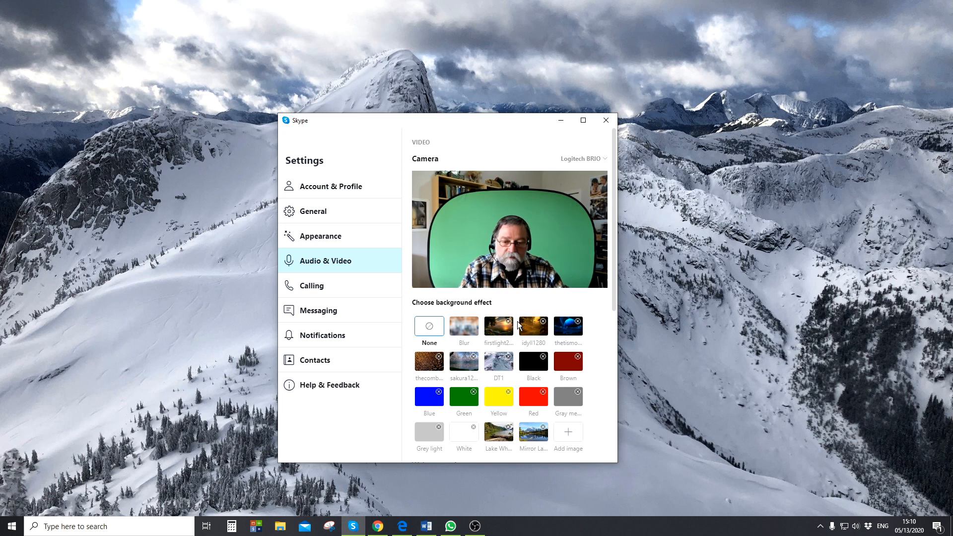
{"action": "left_click", "coordinate": [532, 361]}
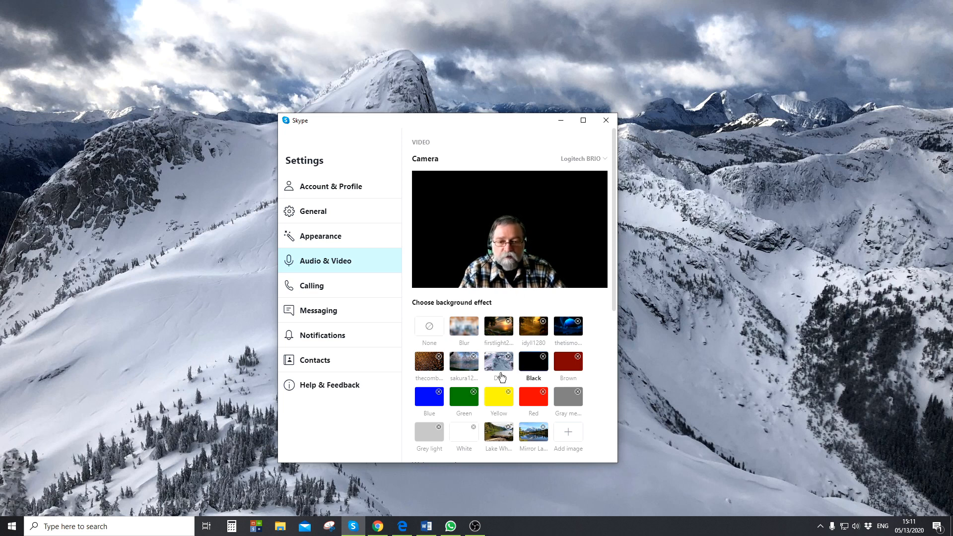
{"action": "left_click", "coordinate": [494, 433]}
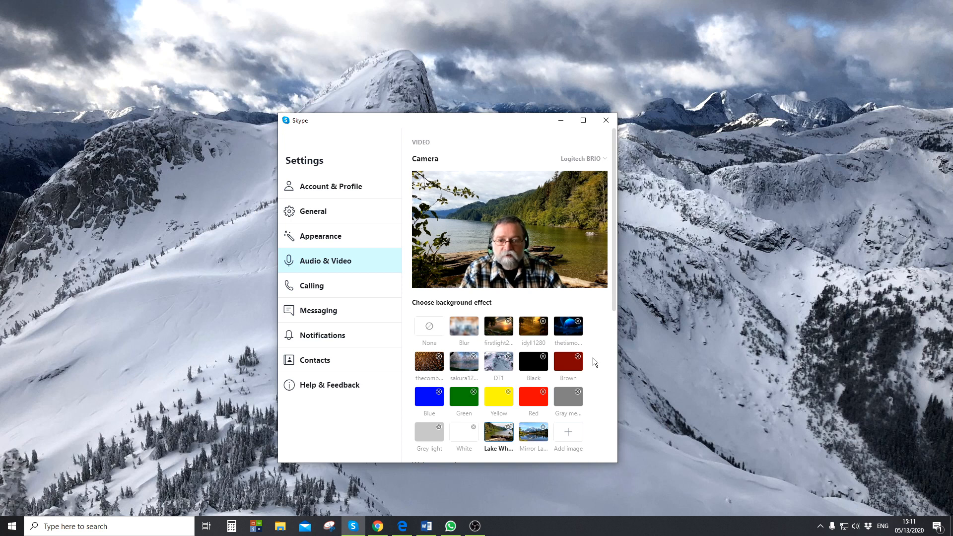
Try the firstlight and Black backgrounds again and set the Lake Wh... image as the background effect.
{"action": "left_click", "coordinate": [501, 336]}
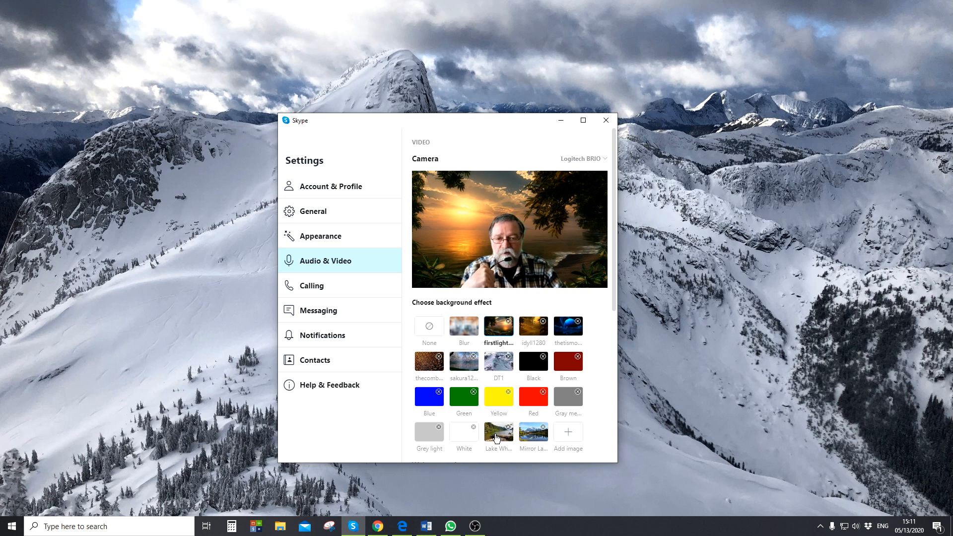
{"action": "left_click", "coordinate": [533, 361]}
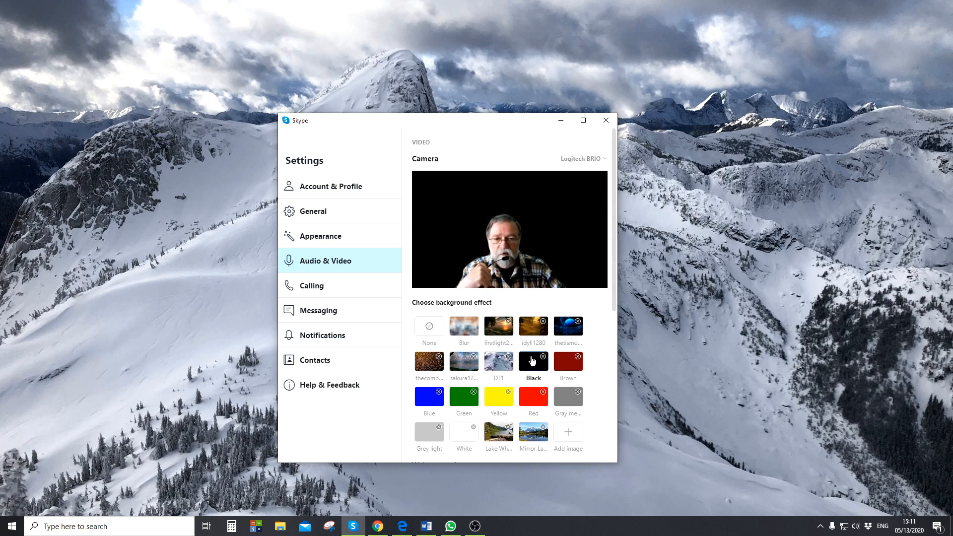
{"action": "left_click", "coordinate": [490, 440]}
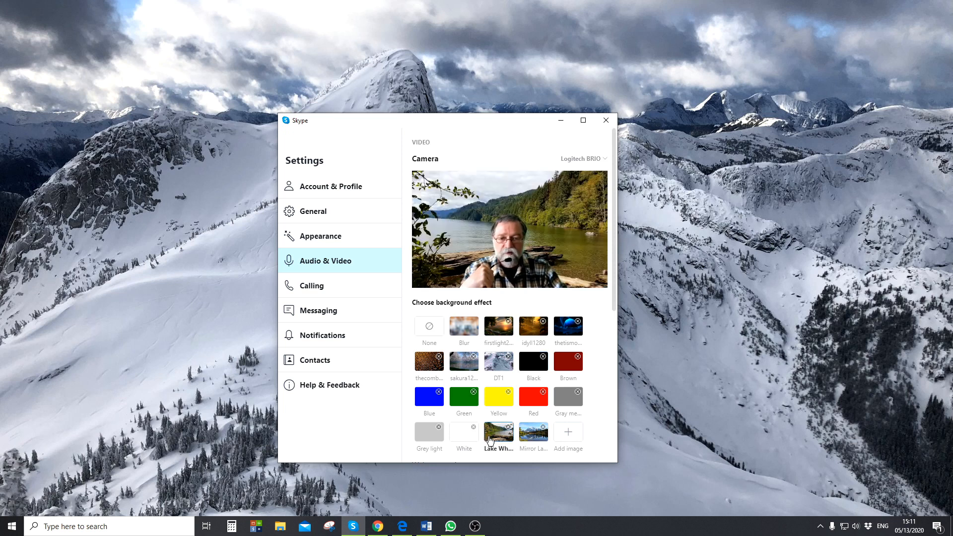
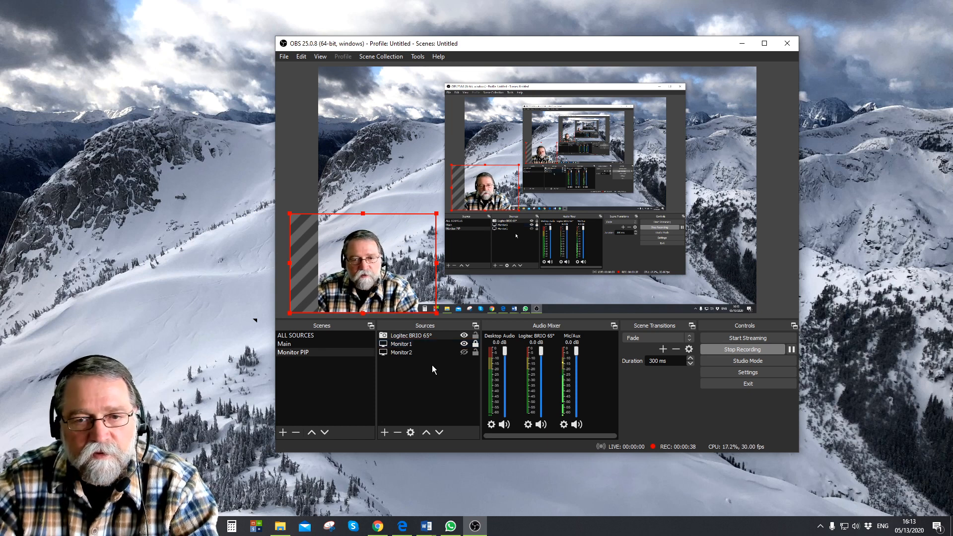
In the Monitor PIP scene, enlarge the camera picture, shrink it back to a small inset and place it at the canvas's lower-left corner.
{"action": "left_click", "coordinate": [298, 353]}
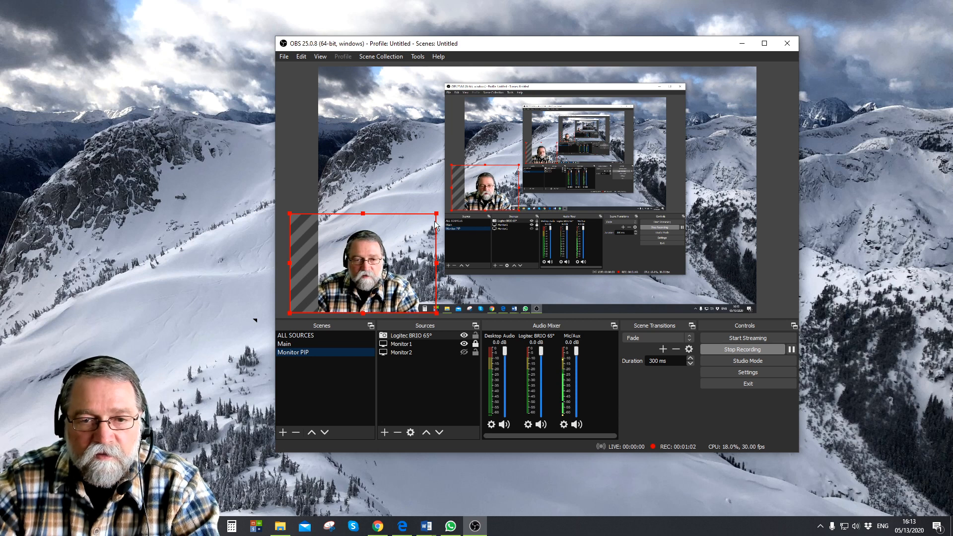
{"action": "left_click_drag", "start_coordinate": [436, 224], "coordinate": [696, 140]}
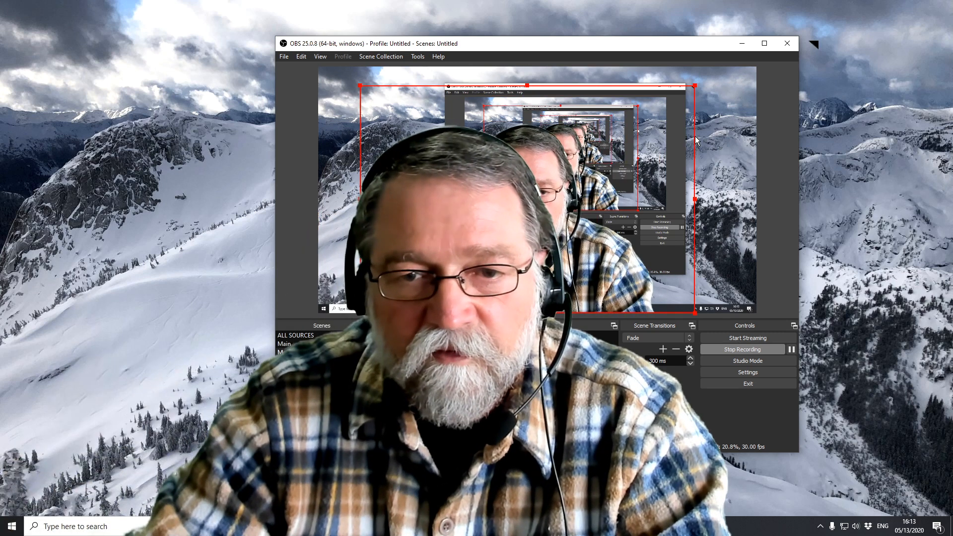
{"action": "left_click_drag", "start_coordinate": [698, 88], "coordinate": [540, 271]}
{"action": "left_click_drag", "start_coordinate": [472, 290], "coordinate": [395, 288]}
{"action": "left_click_drag", "start_coordinate": [471, 192], "coordinate": [440, 214]}
{"action": "left_click_drag", "start_coordinate": [407, 251], "coordinate": [418, 252]}
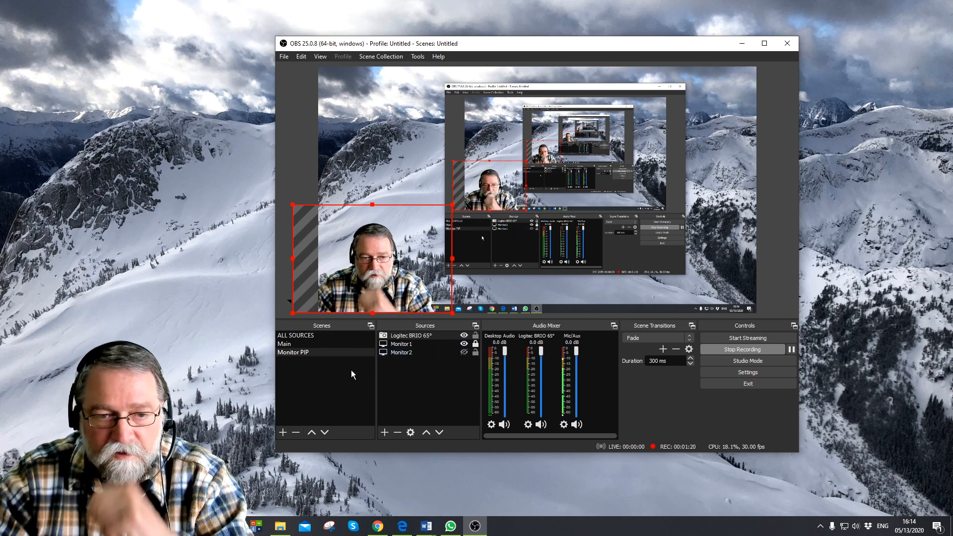
Compare the Main scene with Monitor PIP and examine the Logitec BRIO 65° and Monitor1 sources that make up Monitor PIP.
{"action": "left_click", "coordinate": [285, 344]}
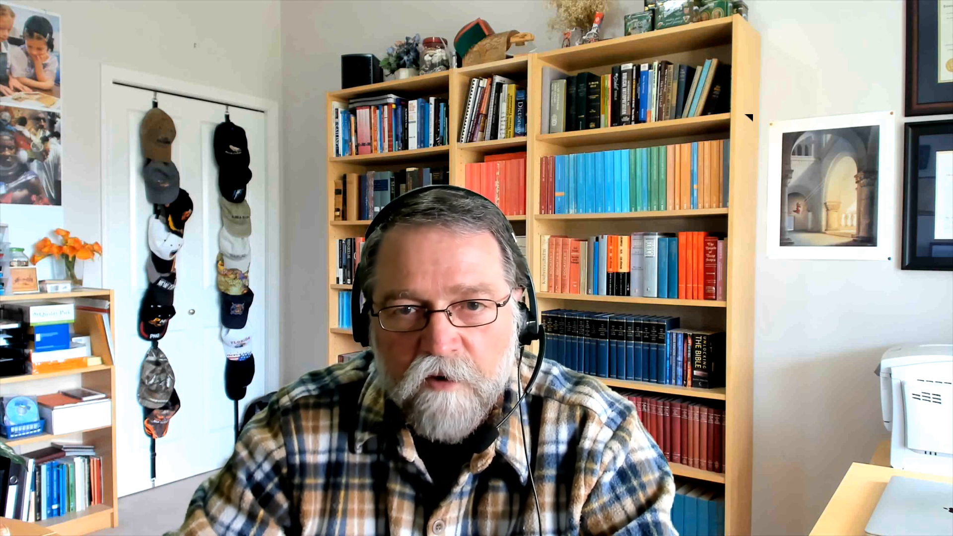
{"action": "left_click", "coordinate": [306, 352]}
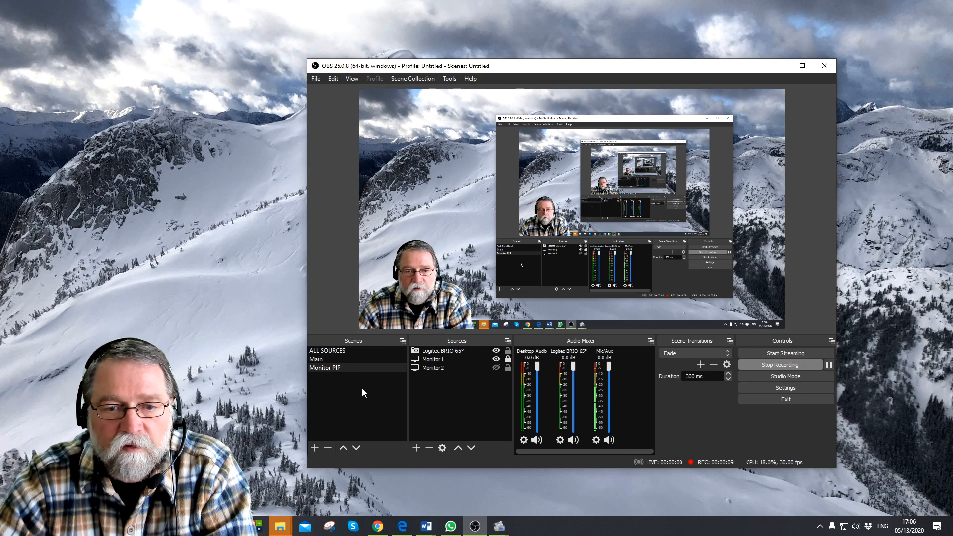
{"action": "left_click", "coordinate": [456, 351]}
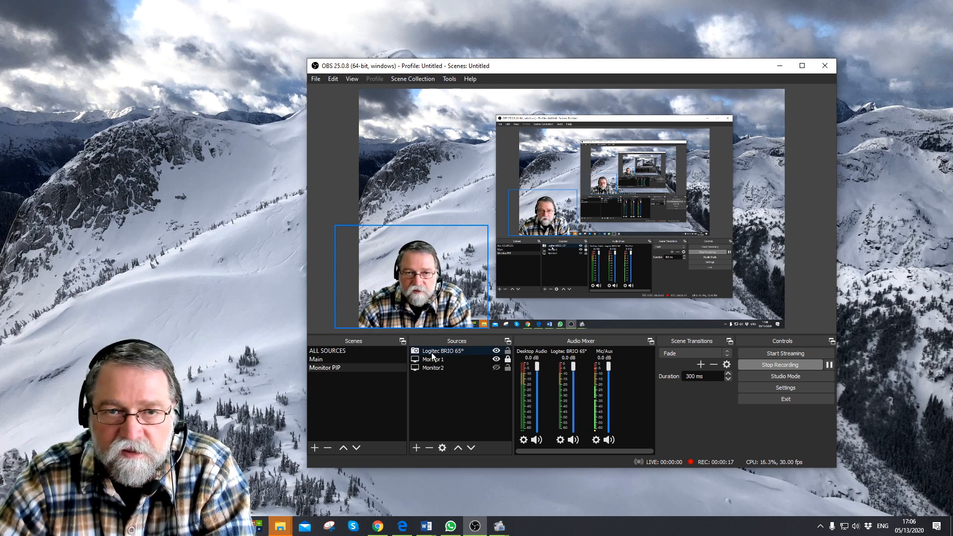
{"action": "left_click", "coordinate": [451, 386]}
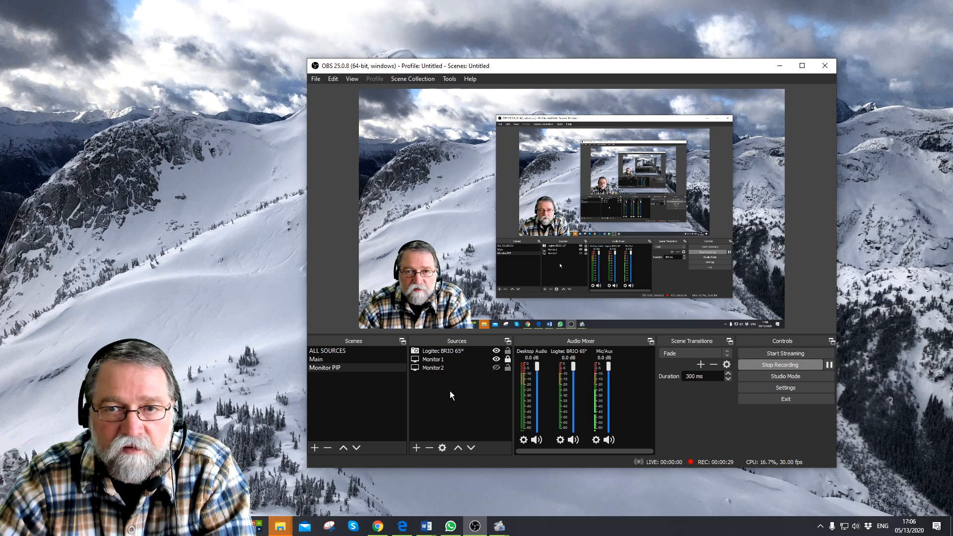
{"action": "left_click", "coordinate": [447, 351]}
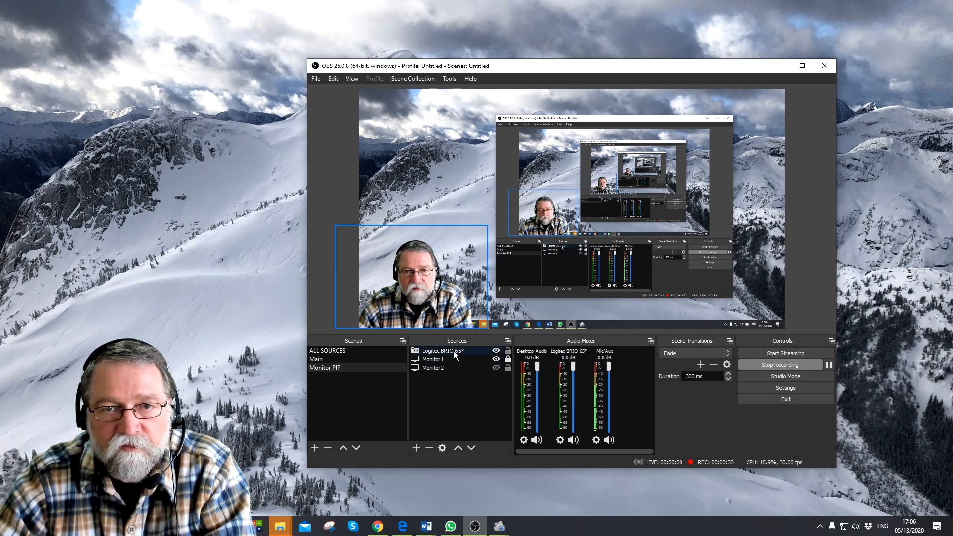
{"action": "left_click", "coordinate": [454, 359]}
{"action": "left_click", "coordinate": [454, 380]}
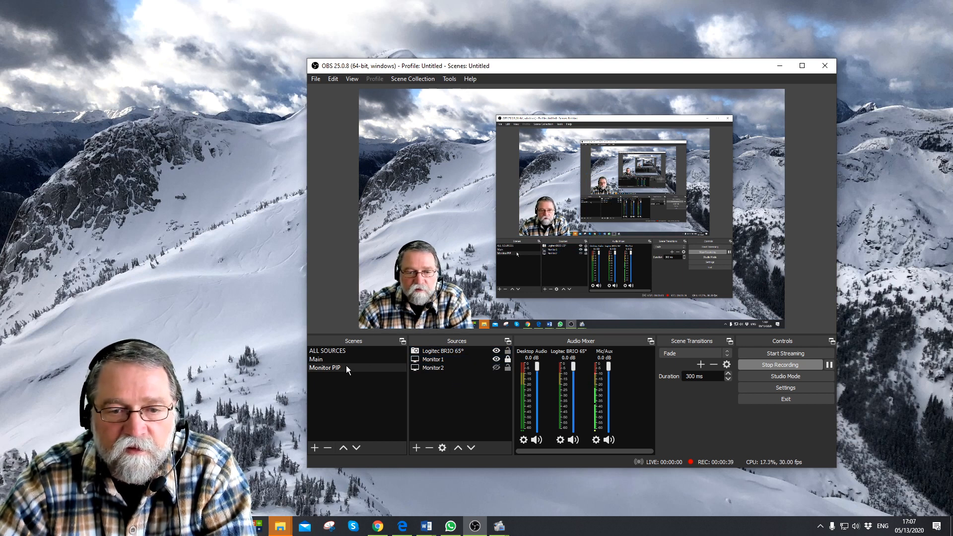
Switch to the Main scene and raise the Frame source above Office 78° and Logitec BRIO 65° in the source order.
{"action": "left_click", "coordinate": [321, 359]}
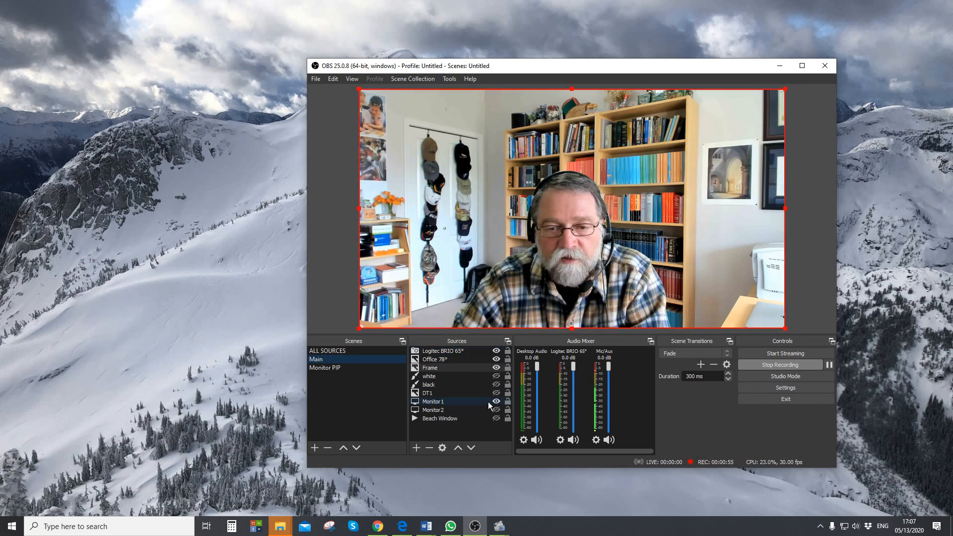
{"action": "left_click", "coordinate": [456, 368]}
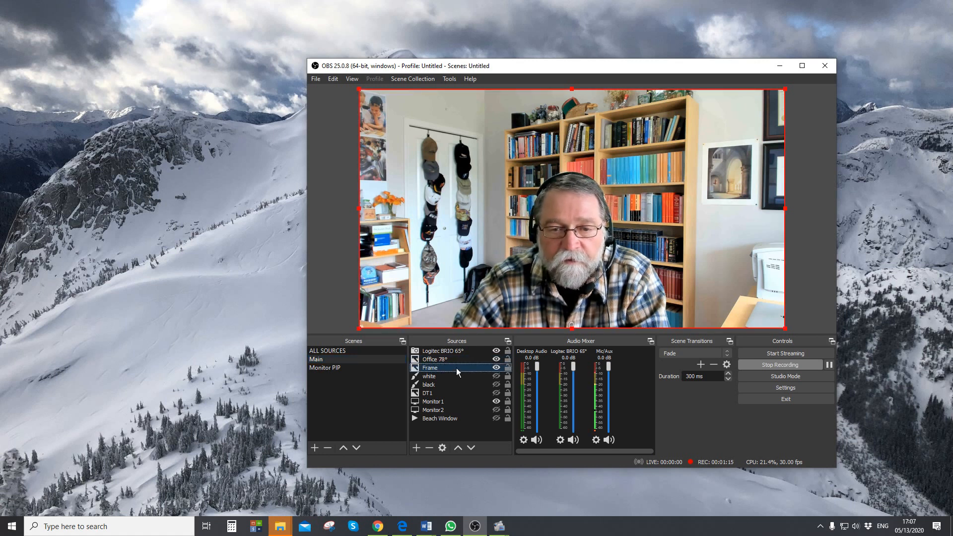
{"action": "left_click", "coordinate": [457, 360], "text": "ctrl"}
{"action": "left_click_drag", "start_coordinate": [457, 368], "coordinate": [458, 361]}
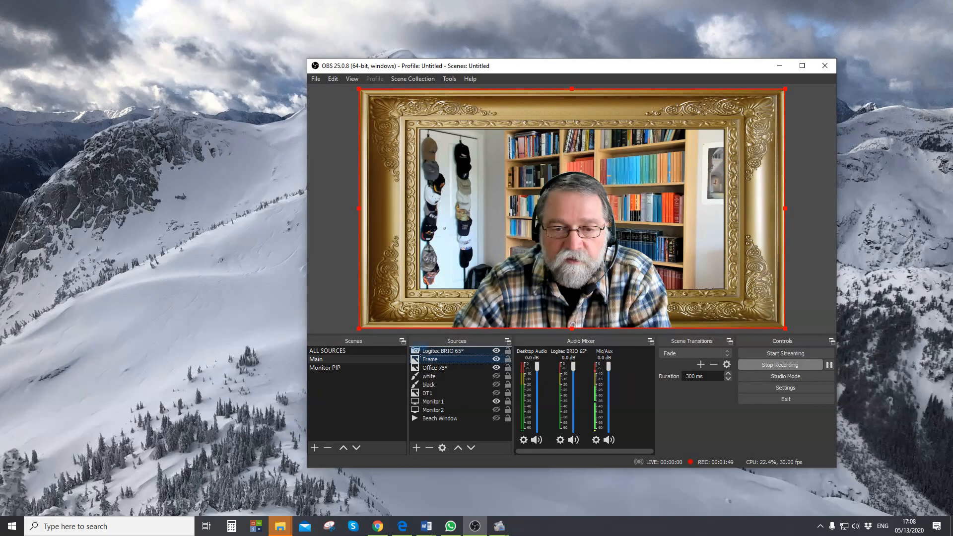
{"action": "left_click_drag", "start_coordinate": [463, 354], "coordinate": [463, 348]}
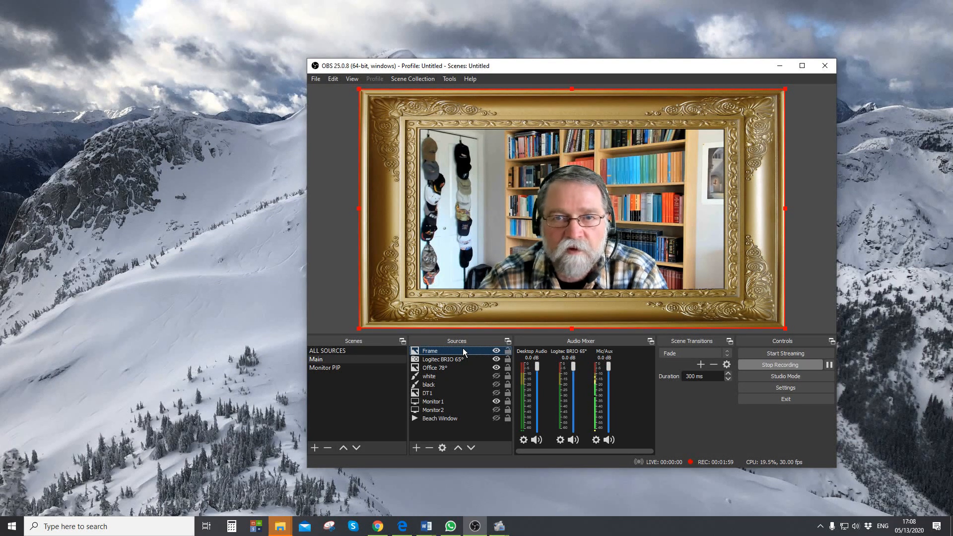
Hide the Frame source and toggle the Office 78° background off and on again to reveal the Monitor1 capture behind the camera.
{"action": "left_click", "coordinate": [496, 351]}
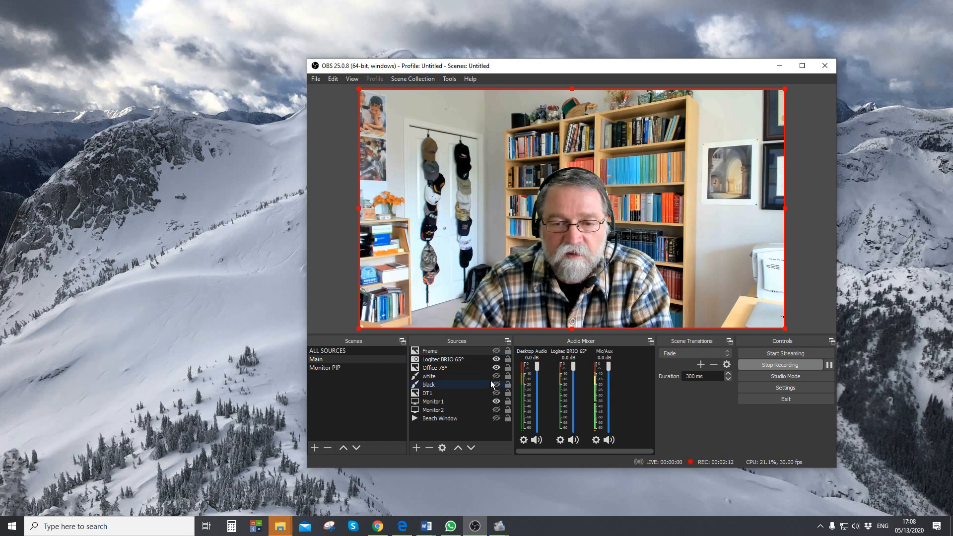
{"action": "left_click", "coordinate": [497, 402]}
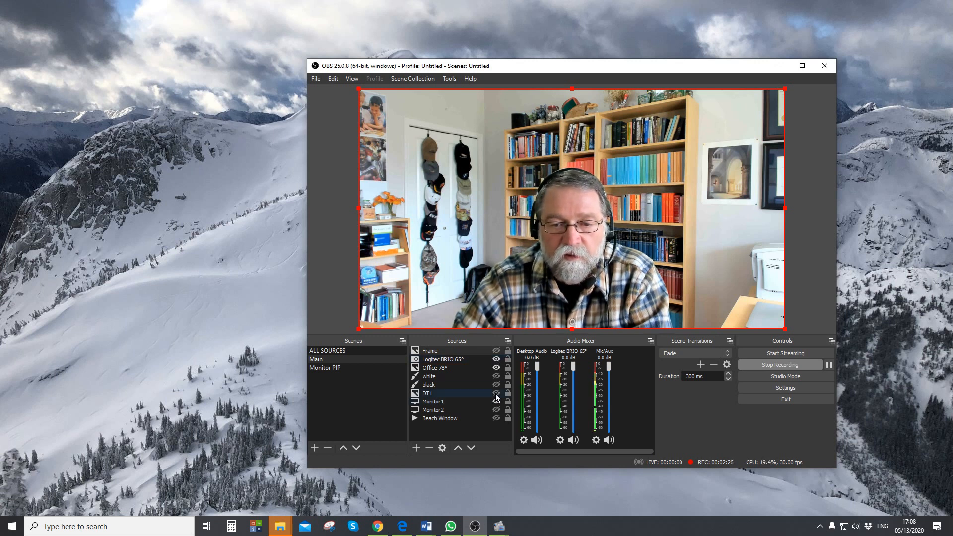
{"action": "left_click", "coordinate": [497, 367]}
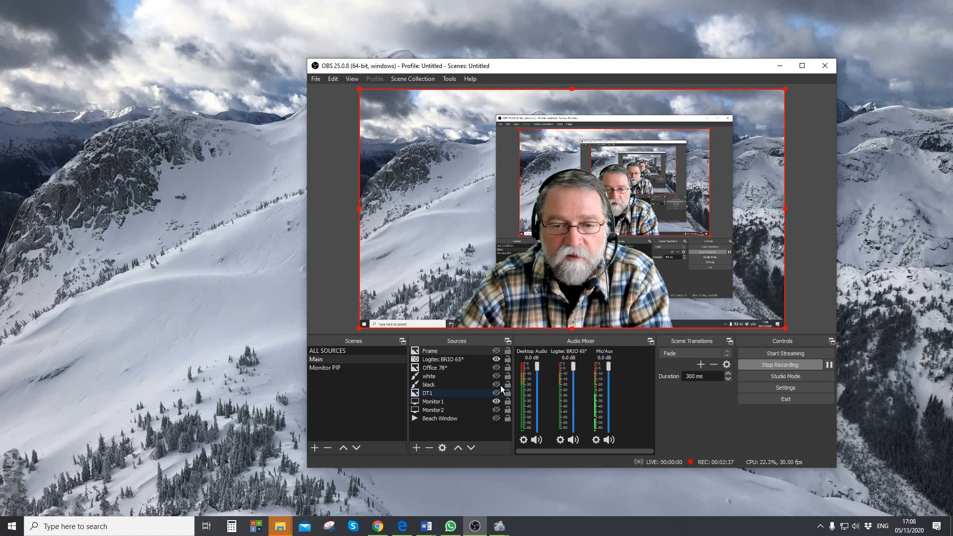
{"action": "left_click", "coordinate": [500, 368]}
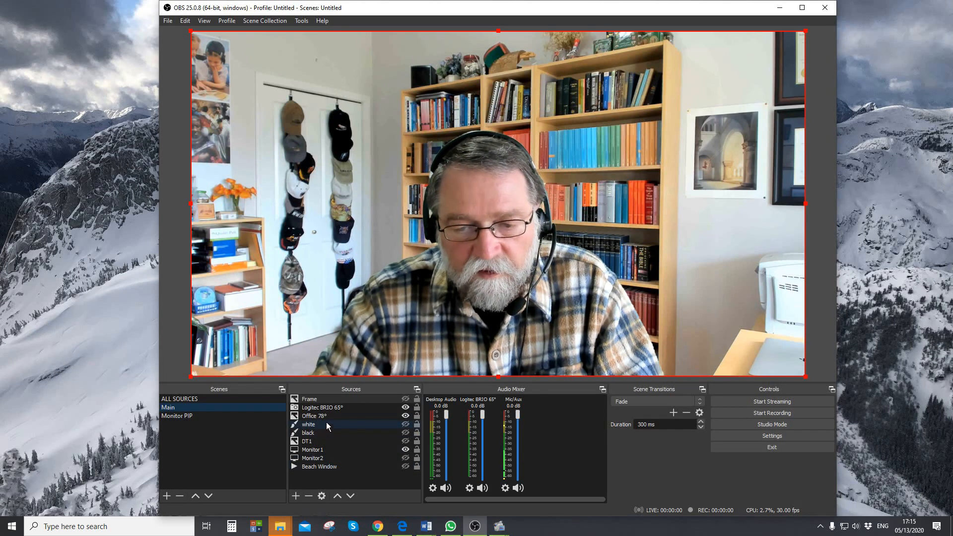
Remove all sources from the Main scene, from Frame down to Beach Window.
{"action": "left_click", "coordinate": [325, 399]}
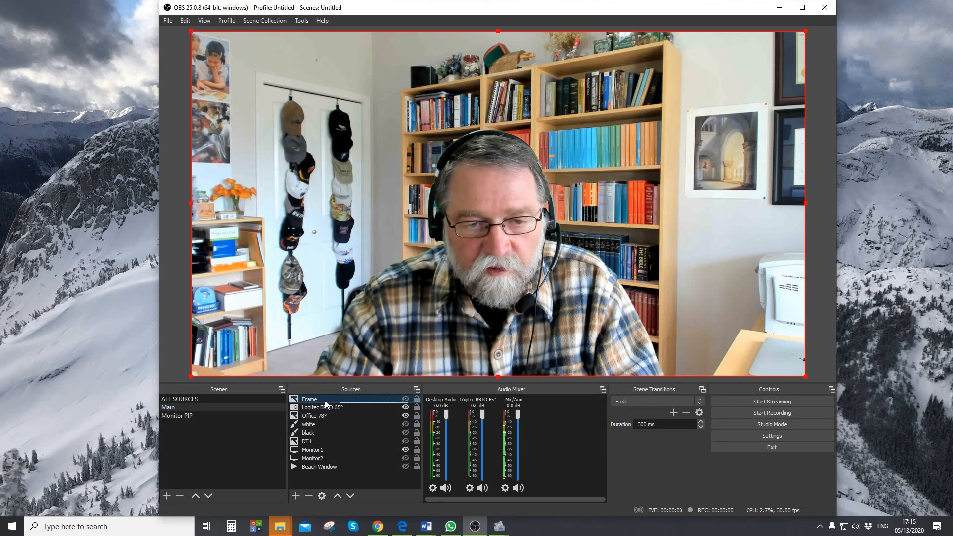
{"action": "left_click", "coordinate": [324, 466], "text": "shift"}
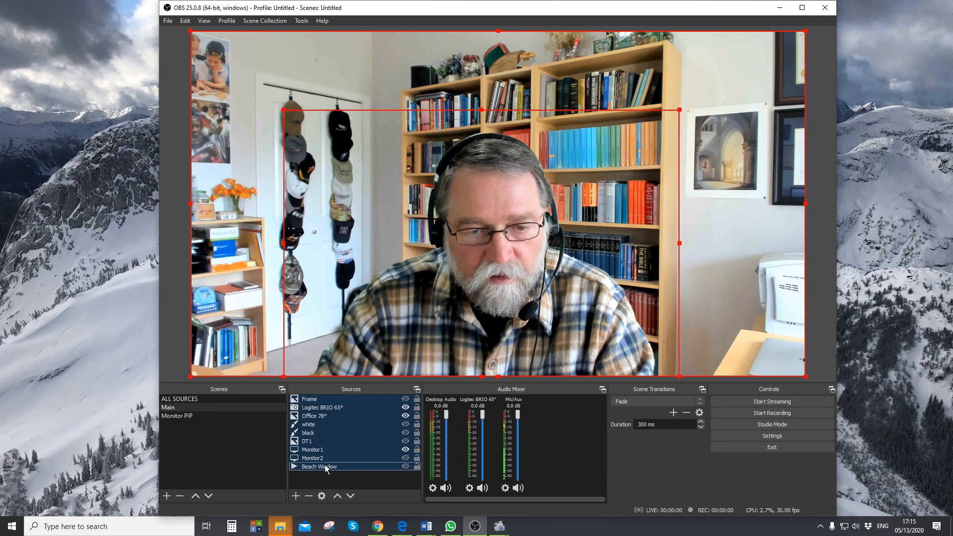
{"action": "right_click", "coordinate": [333, 439]}
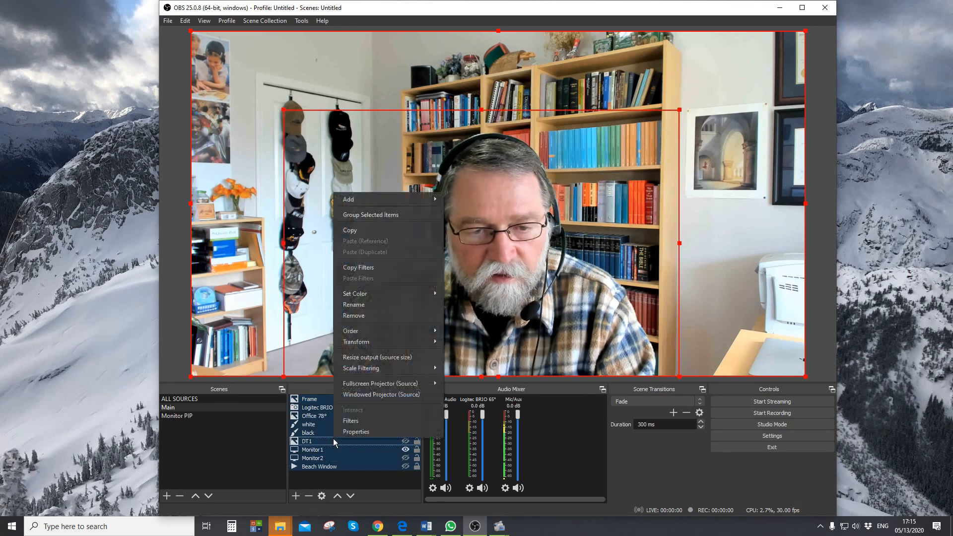
{"action": "left_click", "coordinate": [377, 316]}
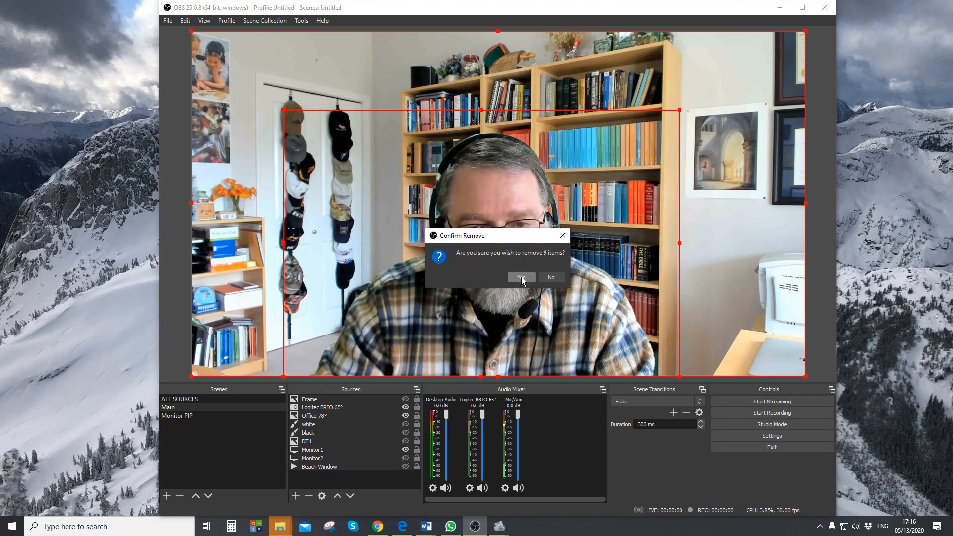
{"action": "left_click", "coordinate": [521, 277]}
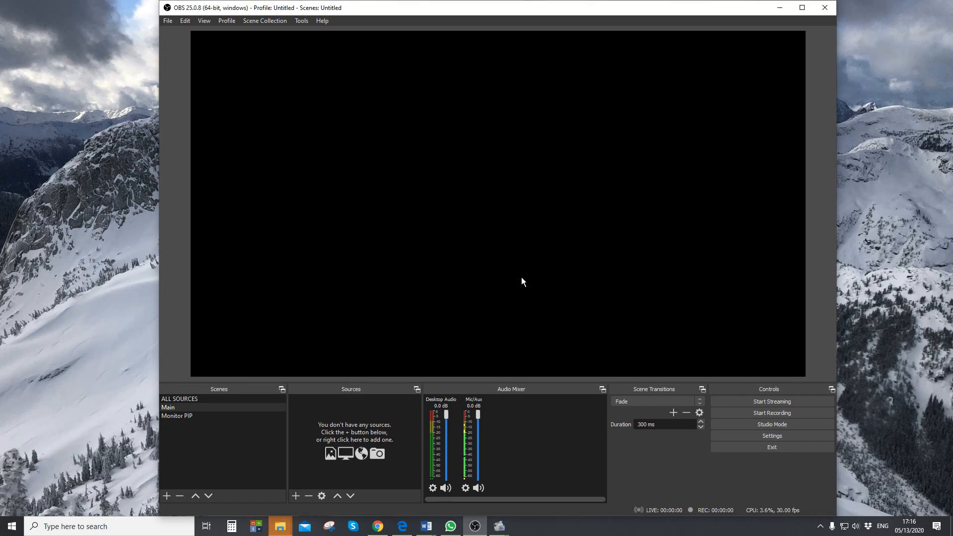
Delete the emptied Main scene.
{"action": "right_click", "coordinate": [184, 411]}
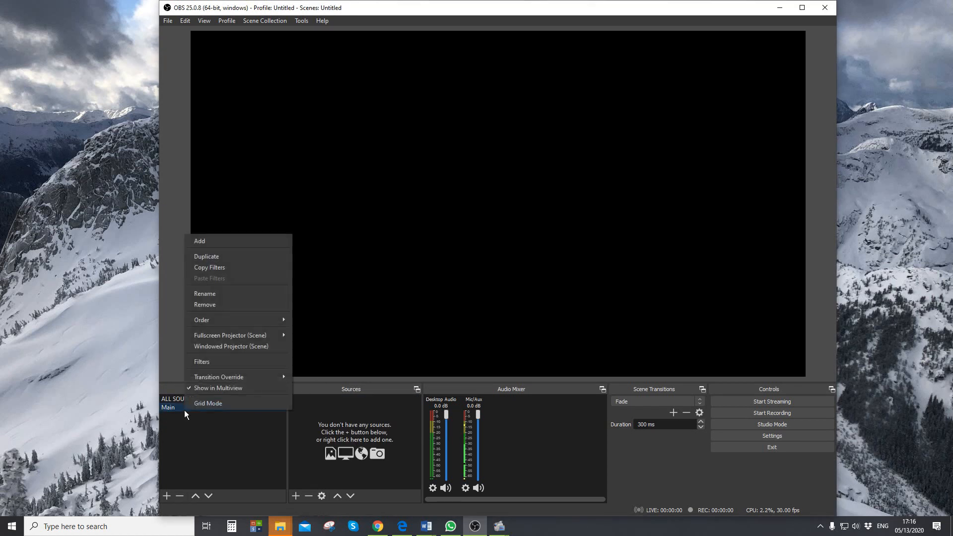
{"action": "left_click", "coordinate": [222, 305]}
{"action": "left_click", "coordinate": [521, 277]}
Remove every source from the ALL SOURCES scene.
{"action": "right_click", "coordinate": [350, 472]}
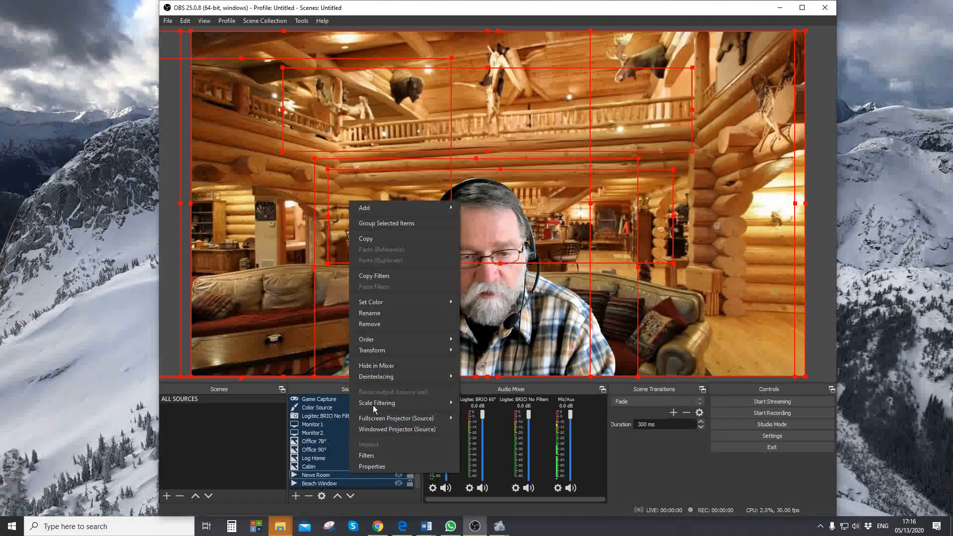
{"action": "left_click", "coordinate": [373, 324]}
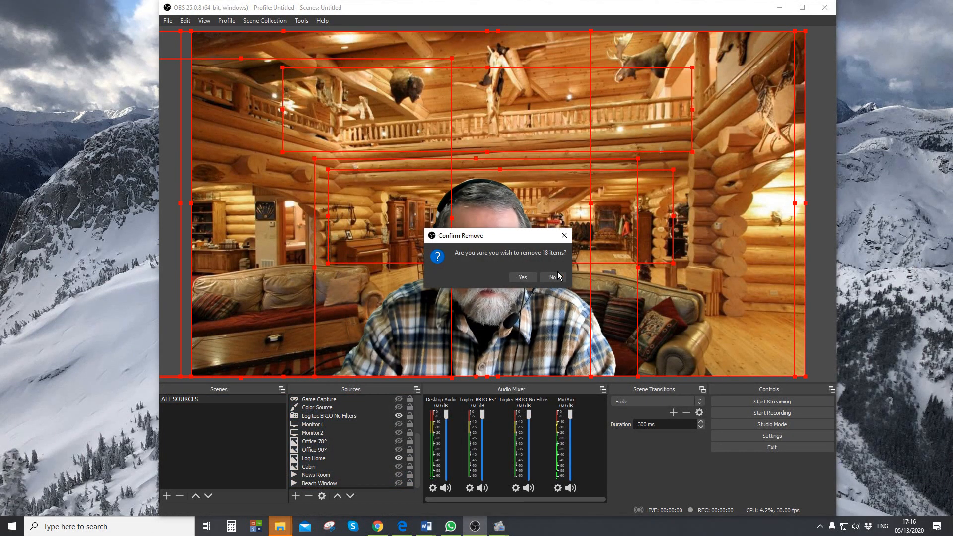
{"action": "left_click", "coordinate": [523, 277]}
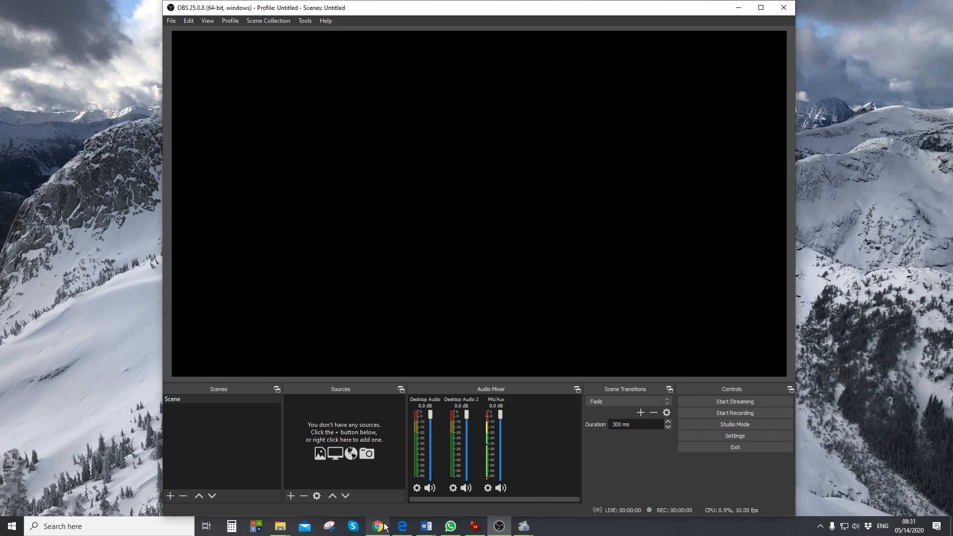
{"action": "left_click", "coordinate": [291, 497]}
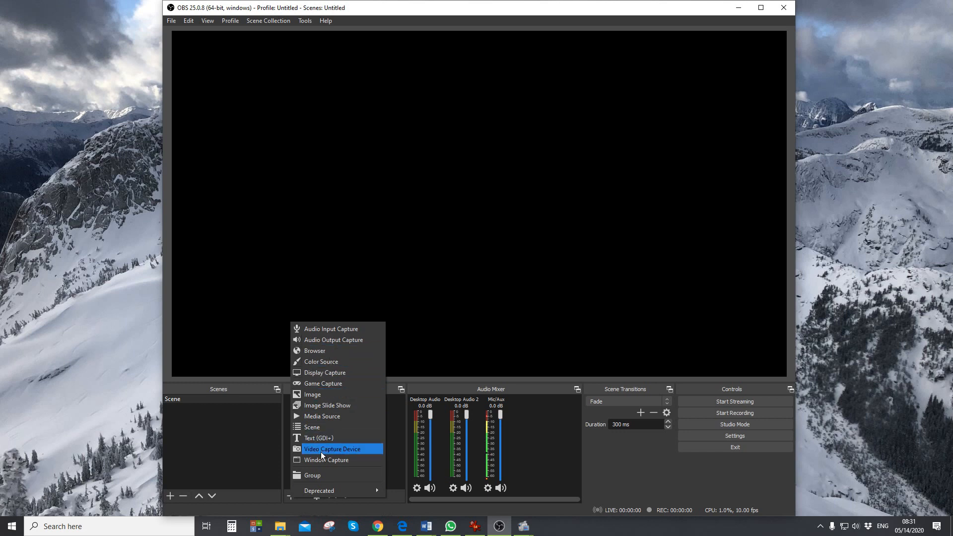
{"action": "left_click", "coordinate": [313, 427]}
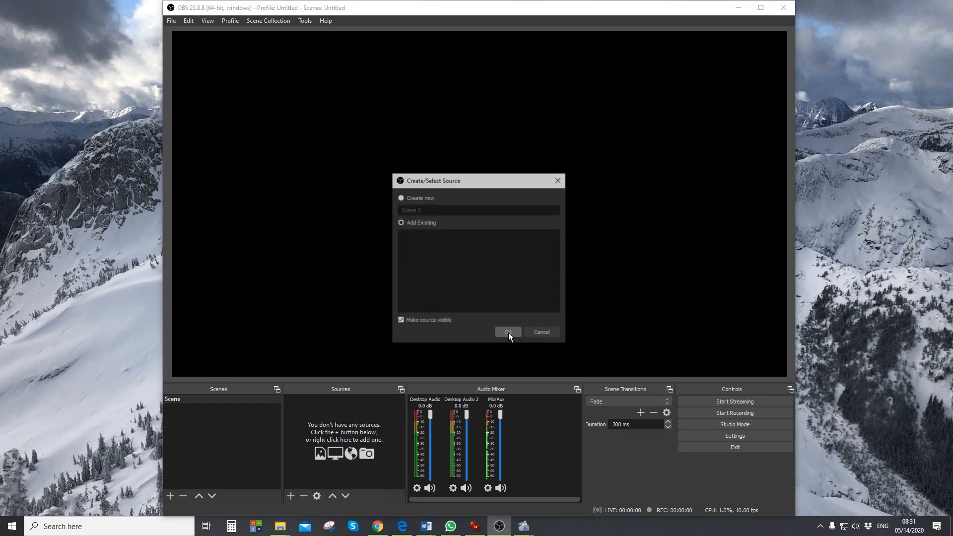
{"action": "left_click", "coordinate": [539, 331]}
Add a Display Capture source named Monitor1 that captures Display 1: 1920x1080 @ 0,0.
{"action": "left_click", "coordinate": [292, 495]}
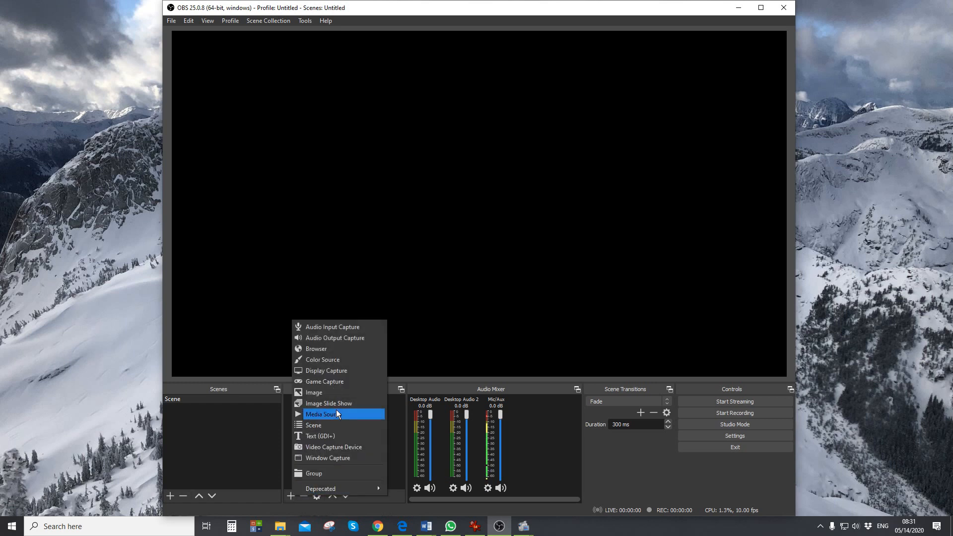
{"action": "left_click", "coordinate": [334, 372]}
{"action": "type", "text": "Monitor 1"}
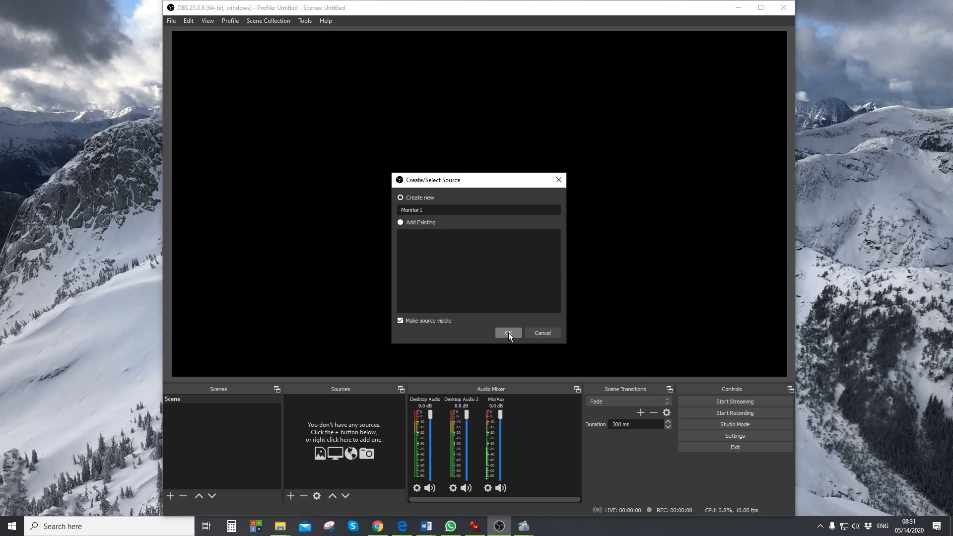
{"action": "left_click", "coordinate": [508, 333]}
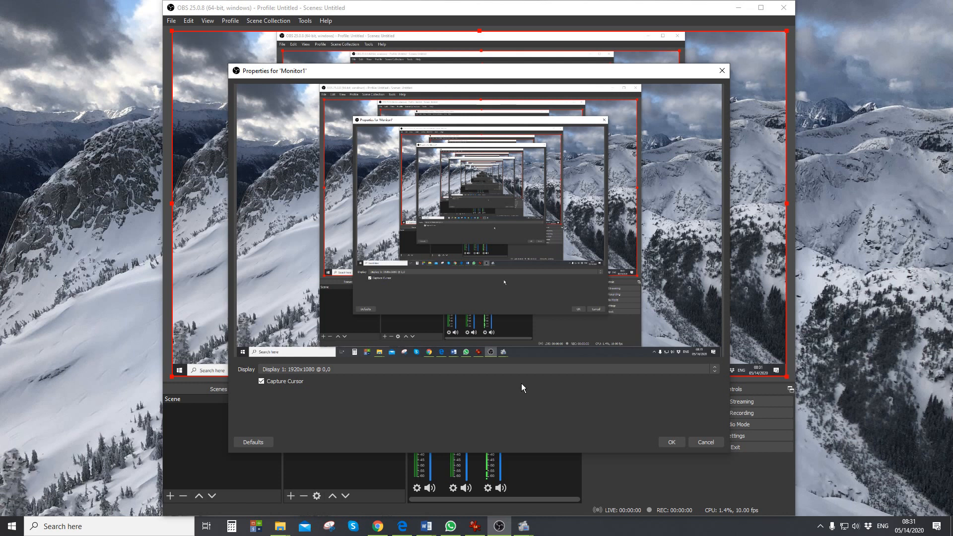
{"action": "left_click", "coordinate": [464, 370]}
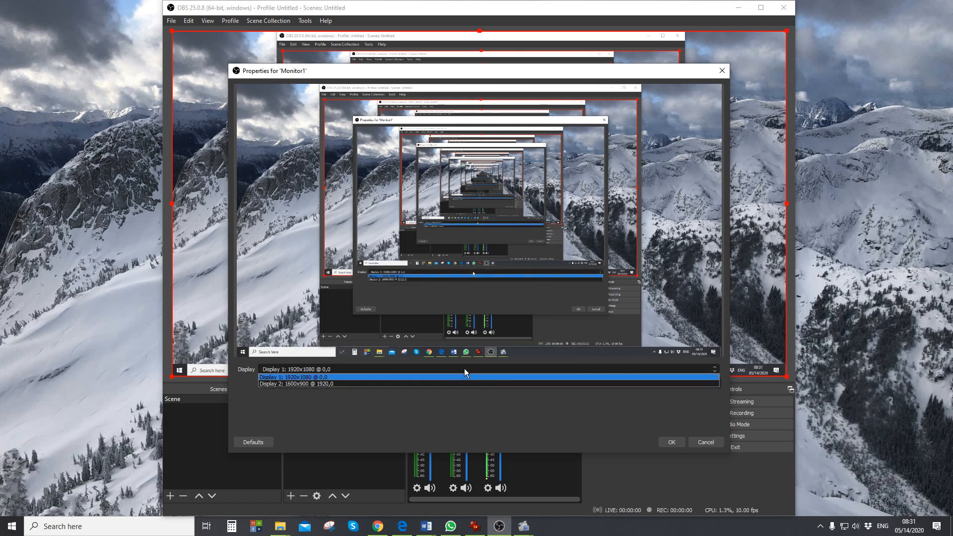
{"action": "left_click", "coordinate": [322, 377]}
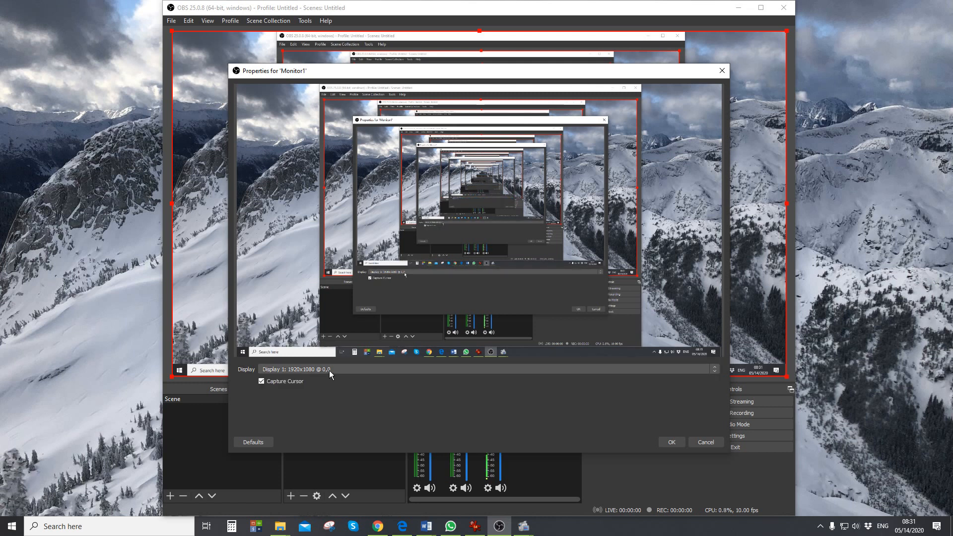
{"action": "left_click", "coordinate": [672, 443]}
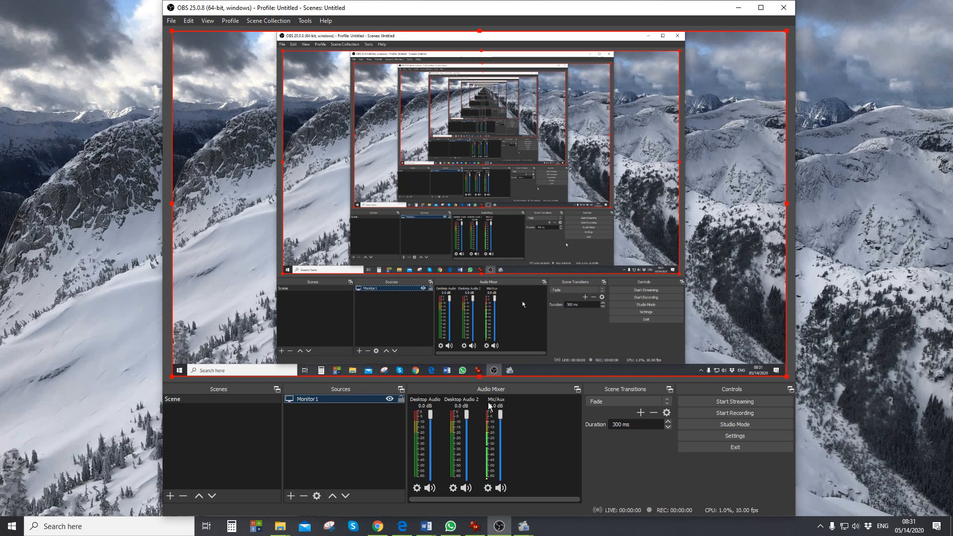
Set the video downscale filter to Lanczos (Sharpened scaling, 36 samples) and the common FPS value to 24 NTSC.
{"action": "left_click", "coordinate": [172, 21]}
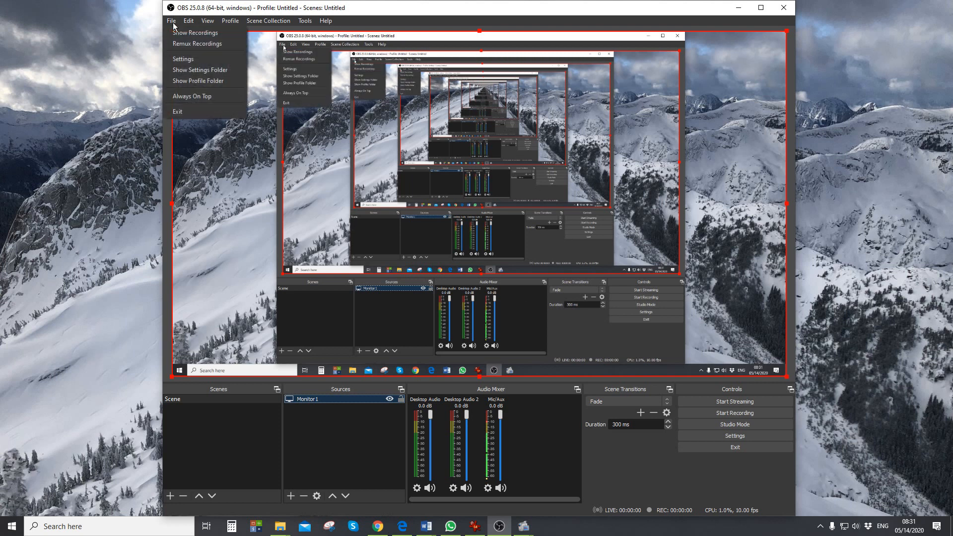
{"action": "left_click", "coordinate": [190, 59]}
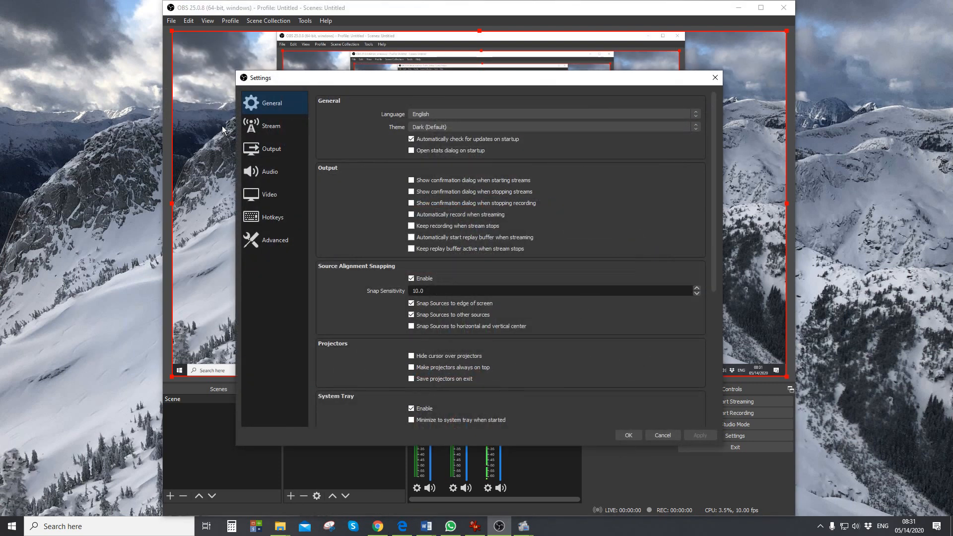
{"action": "left_click", "coordinate": [267, 148]}
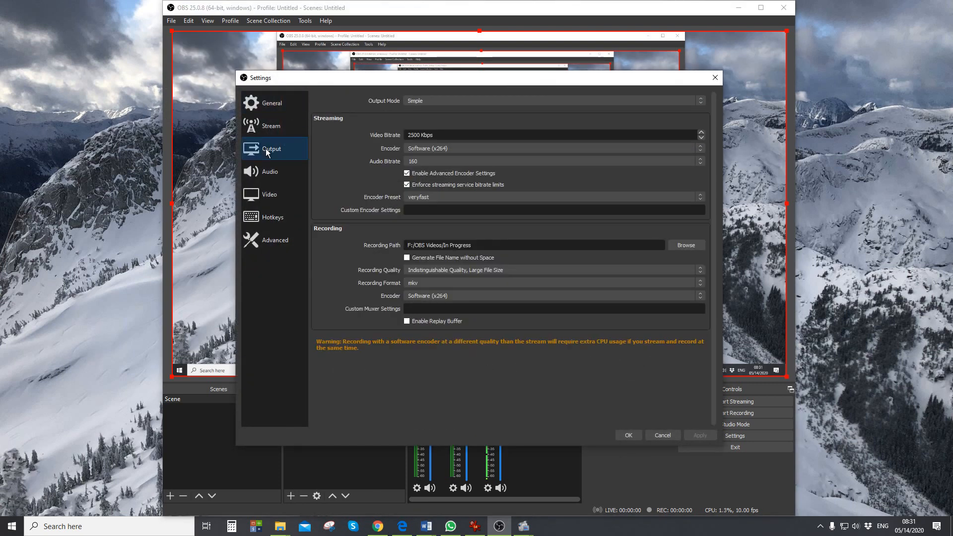
{"action": "left_click", "coordinate": [265, 197]}
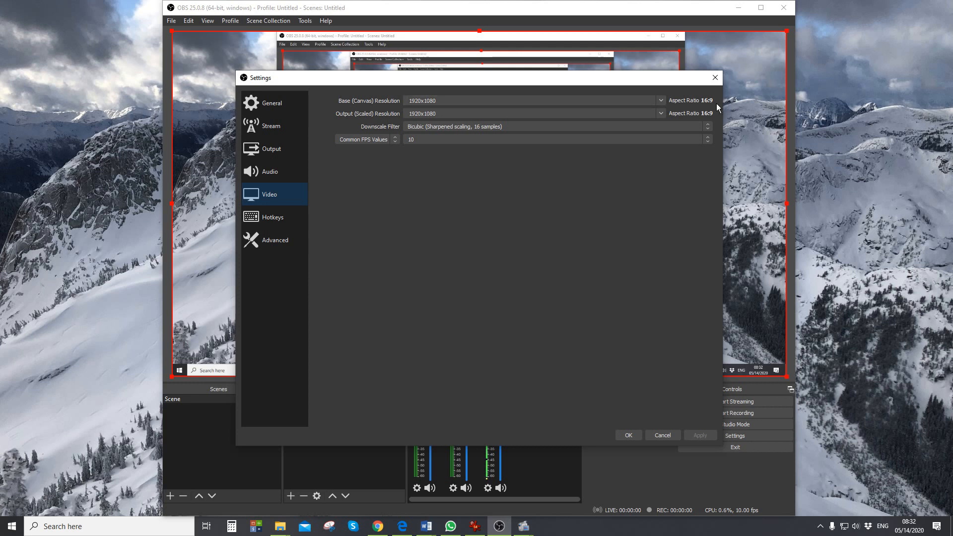
{"action": "left_click", "coordinate": [439, 129]}
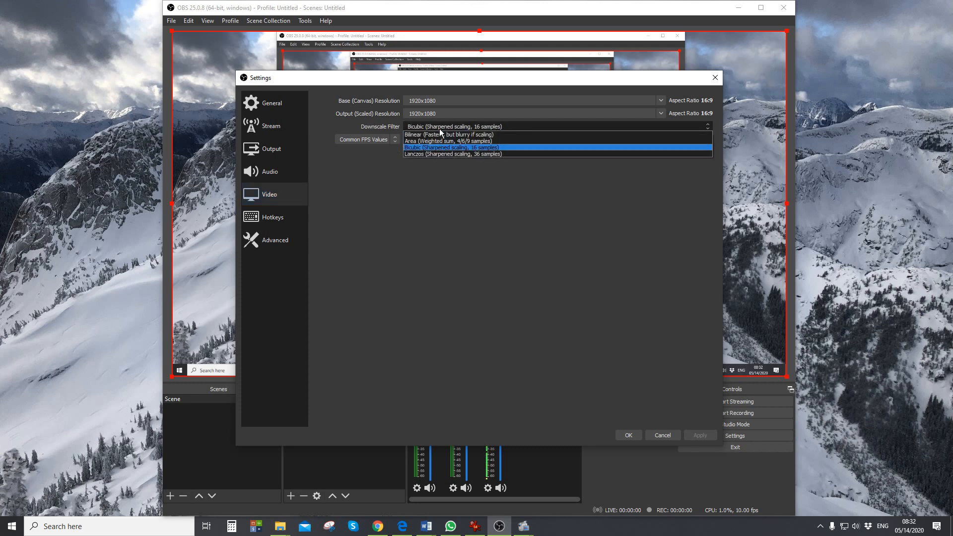
{"action": "left_click", "coordinate": [441, 154]}
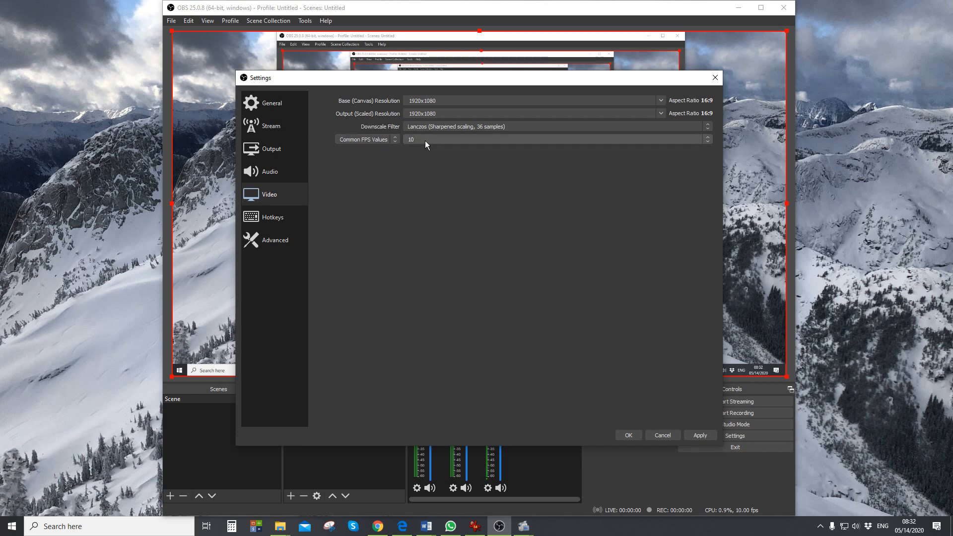
{"action": "left_click", "coordinate": [425, 140]}
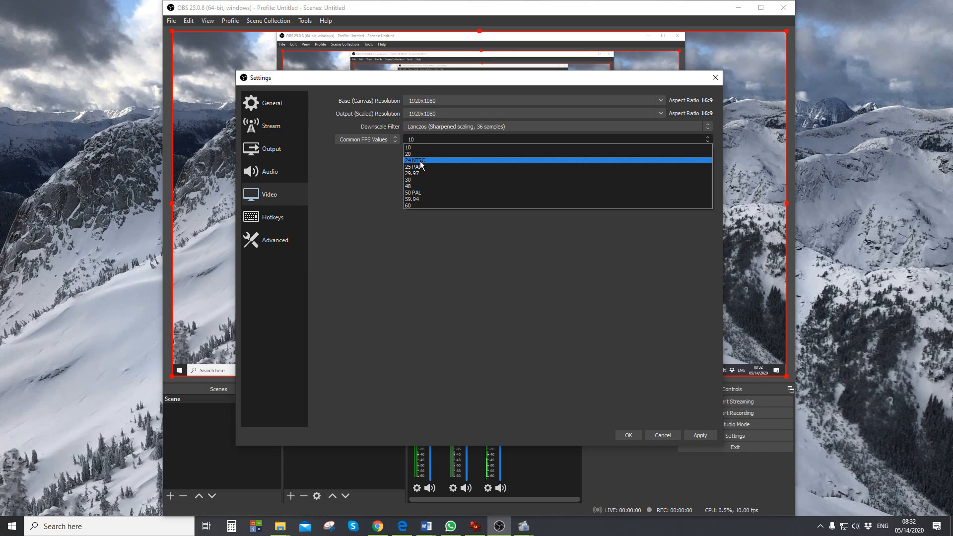
{"action": "left_click", "coordinate": [420, 161]}
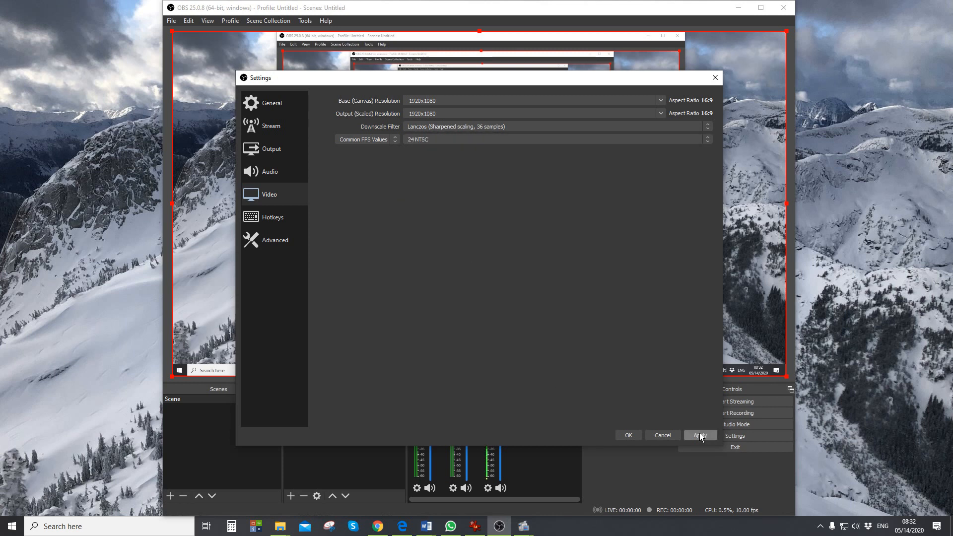
{"action": "left_click", "coordinate": [628, 435]}
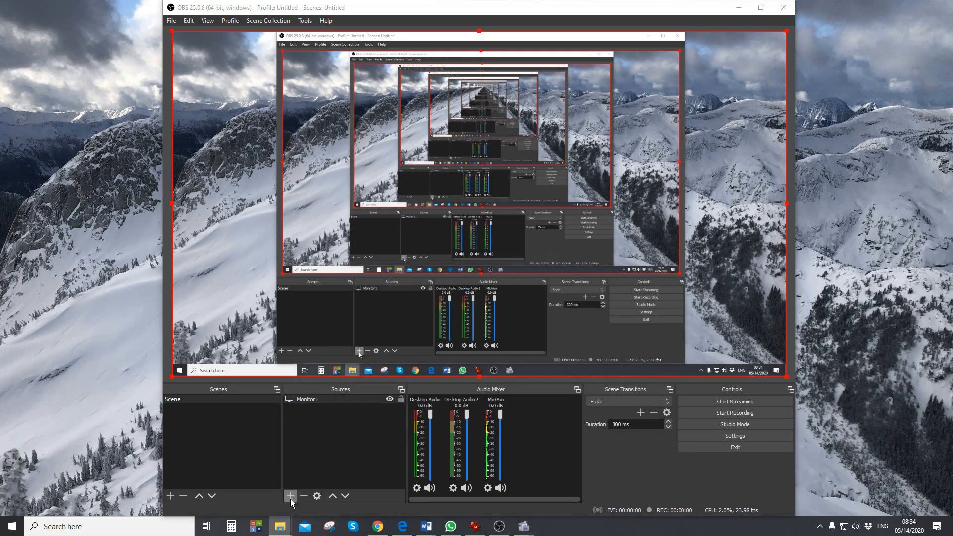
Add a Display Capture source named Monitor2 for Display 2: 1600x900 @ 1920,0 and enlarge it to fill the canvas.
{"action": "left_click", "coordinate": [291, 497]}
{"action": "left_click", "coordinate": [312, 380]}
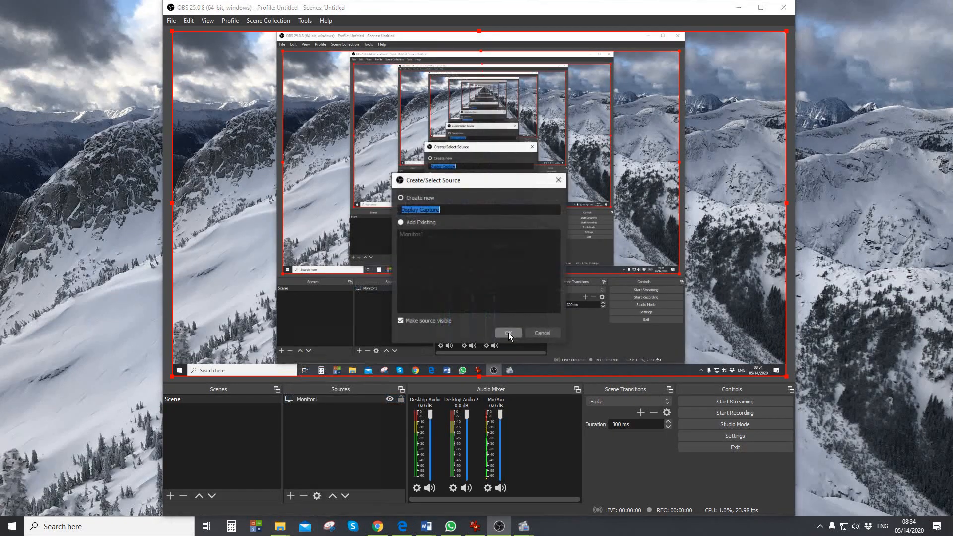
{"action": "type", "text": "Monitor2"}
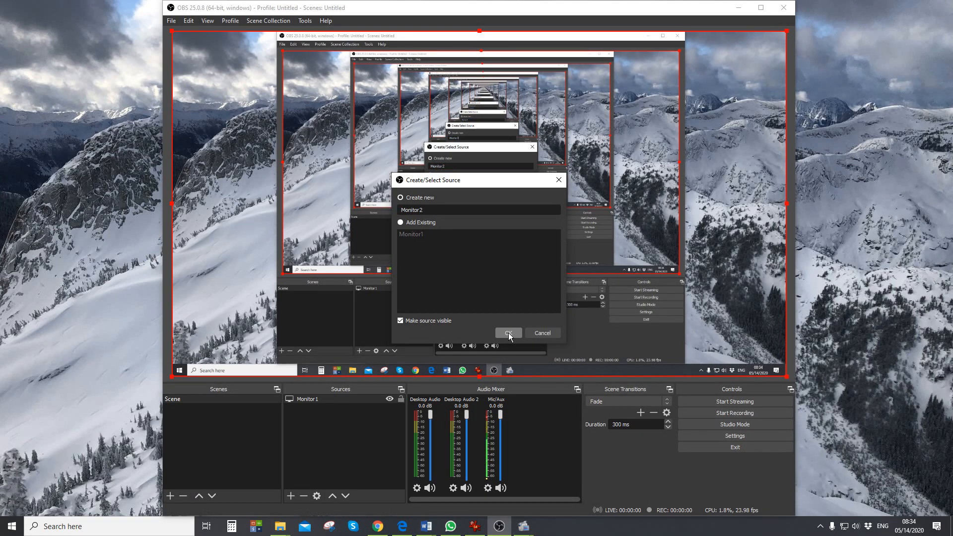
{"action": "left_click", "coordinate": [509, 333]}
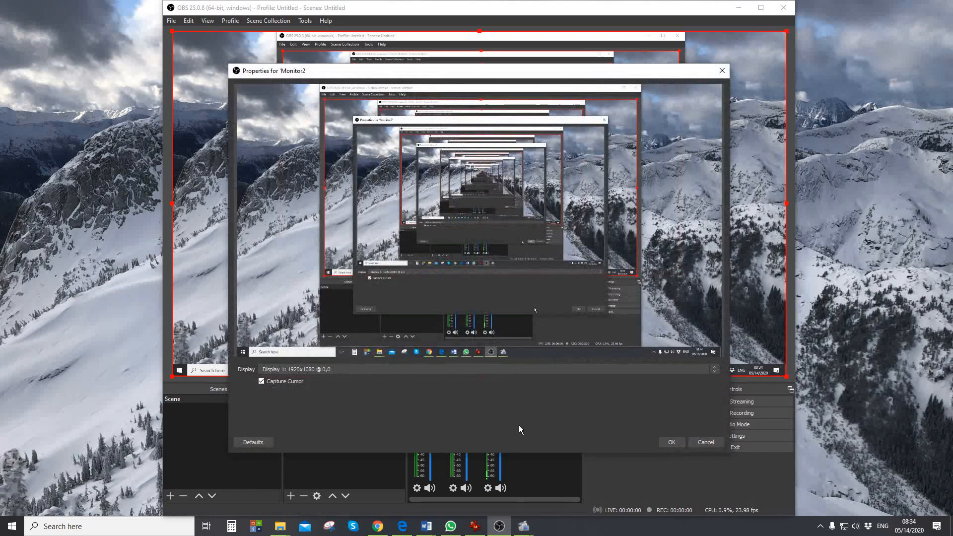
{"action": "left_click", "coordinate": [345, 369]}
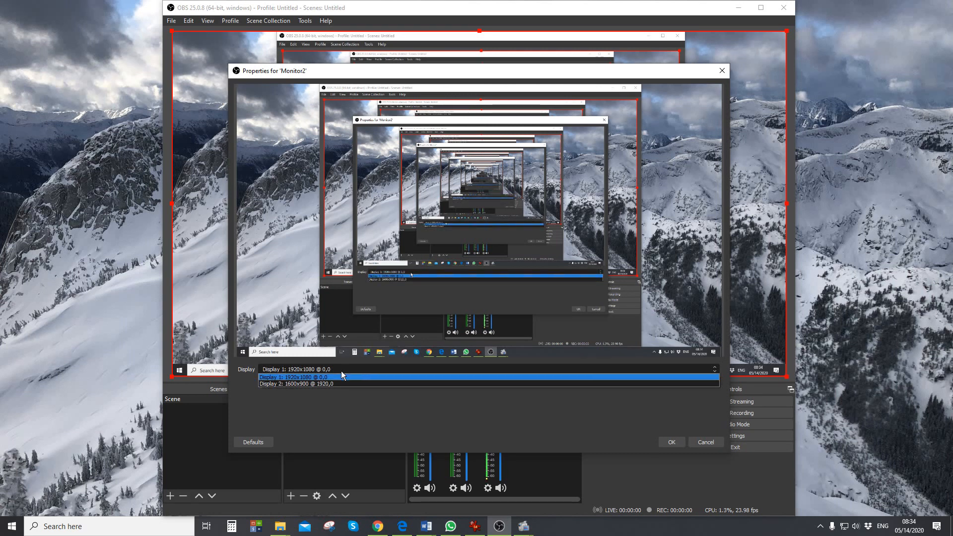
{"action": "left_click", "coordinate": [302, 384]}
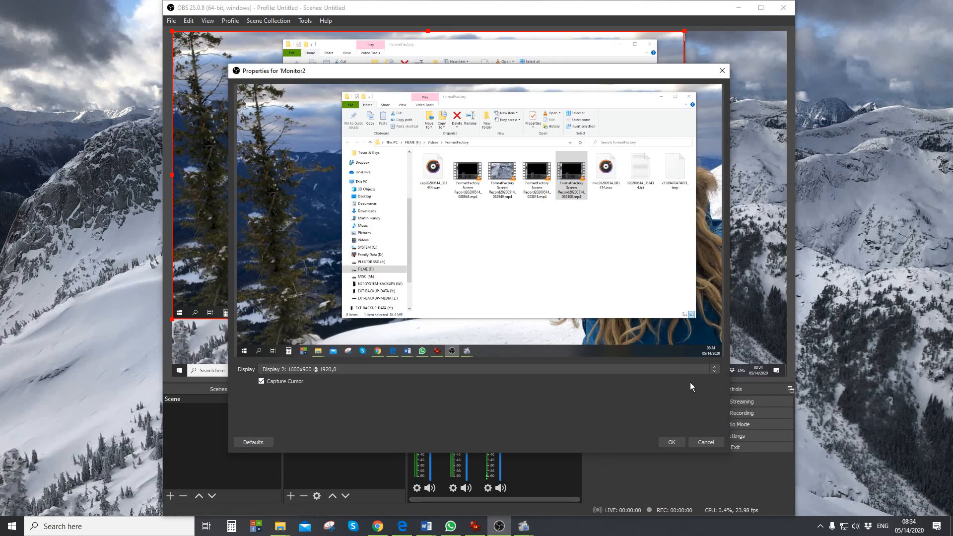
{"action": "left_click", "coordinate": [673, 442]}
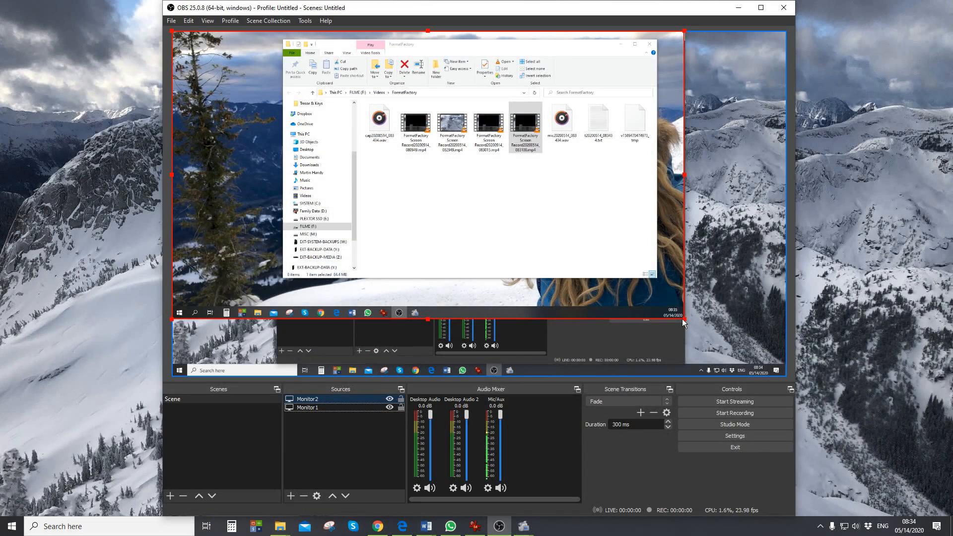
{"action": "left_click_drag", "start_coordinate": [684, 318], "coordinate": [780, 374]}
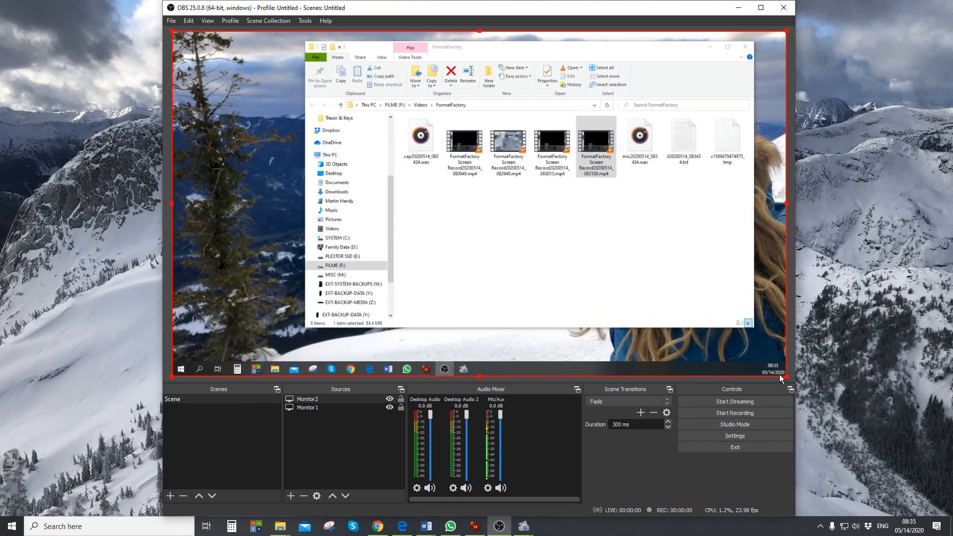
Add an Image source that uses Cabin.jpg from the backgrounds folder.
{"action": "left_click", "coordinate": [294, 498]}
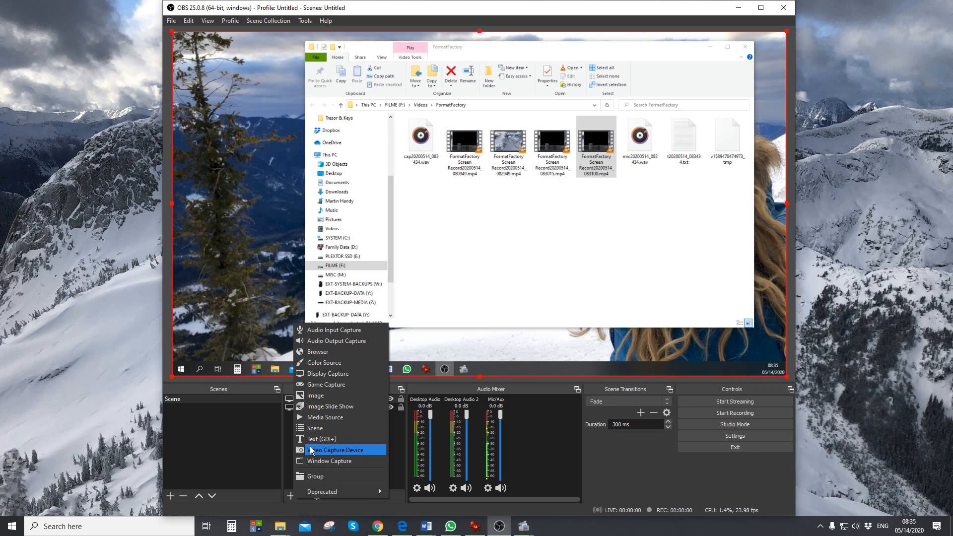
{"action": "left_click", "coordinate": [316, 396]}
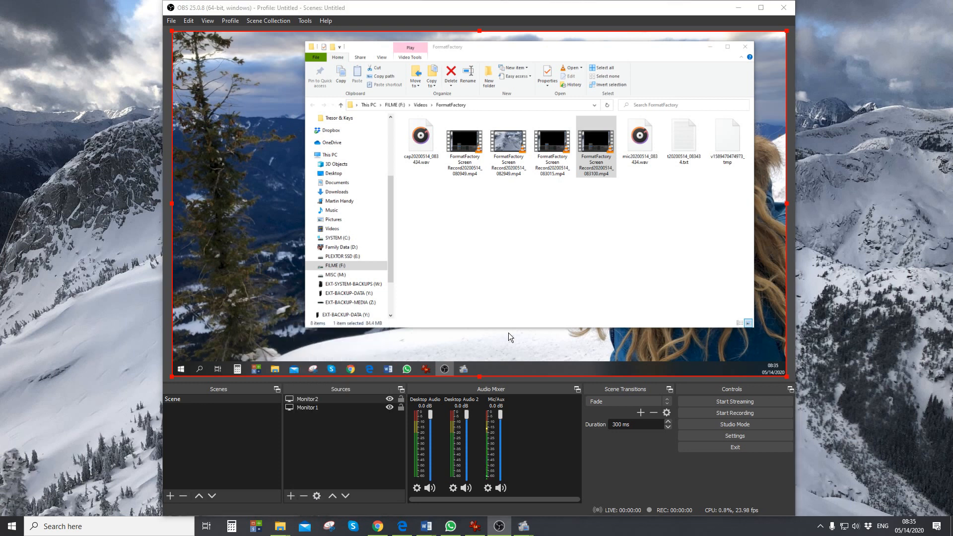
{"action": "left_click", "coordinate": [519, 332]}
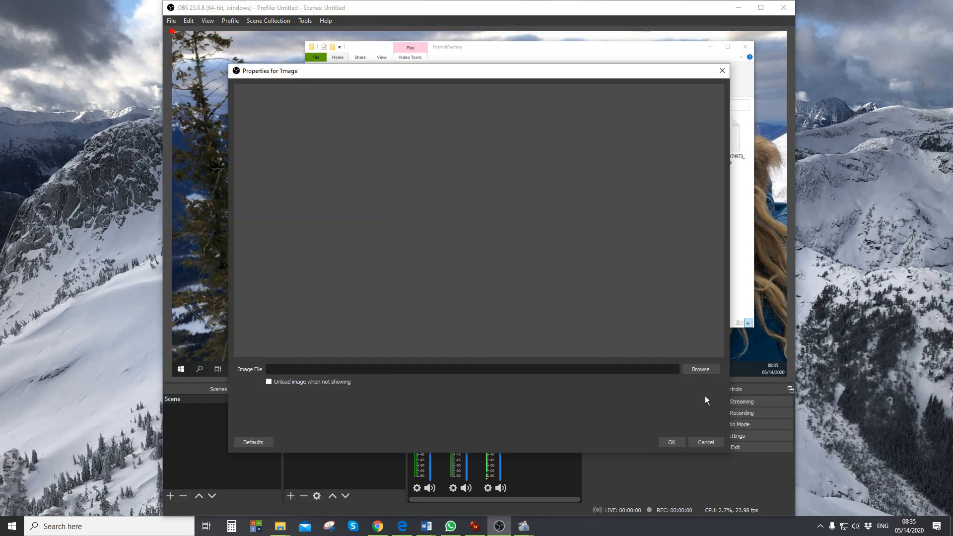
{"action": "left_click", "coordinate": [701, 370]}
{"action": "left_click", "coordinate": [563, 179]}
{"action": "left_click", "coordinate": [618, 329]}
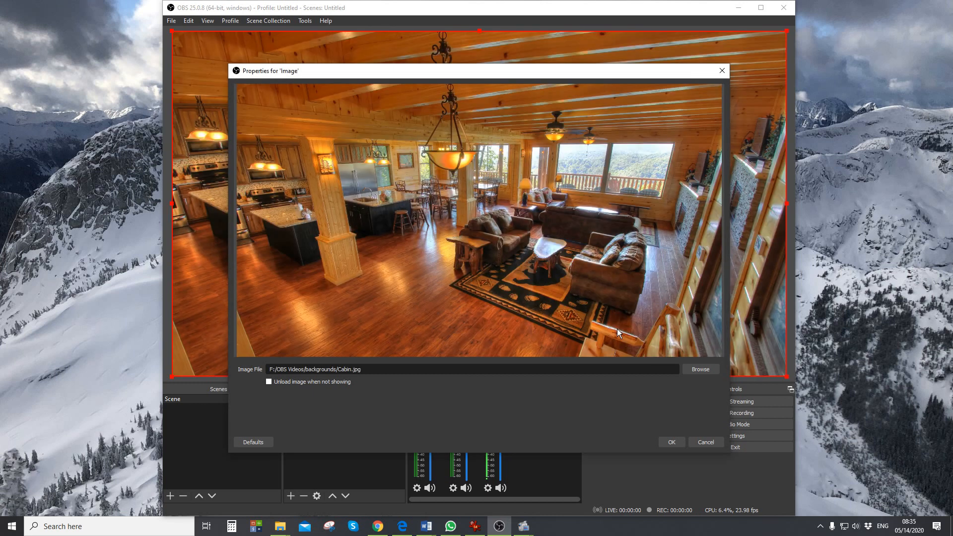
{"action": "left_click", "coordinate": [677, 443]}
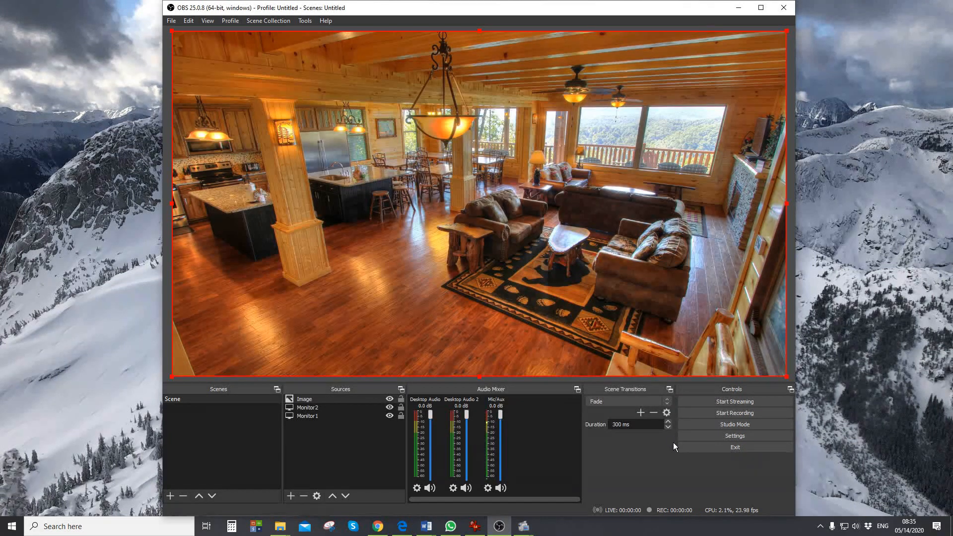
Rename the cabin picture's source as Cabin.
{"action": "right_click", "coordinate": [304, 399]}
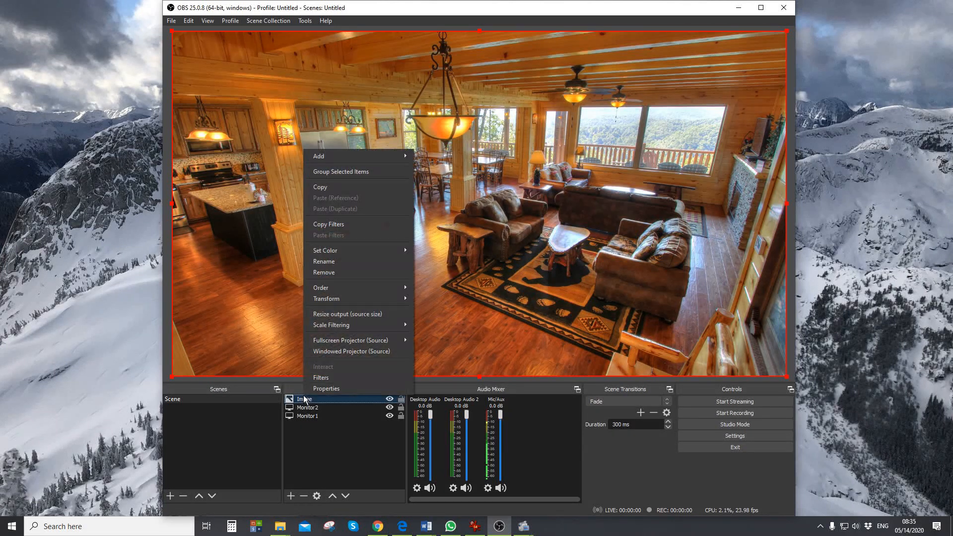
{"action": "left_click", "coordinate": [335, 265]}
{"action": "type", "text": "Cabin"}
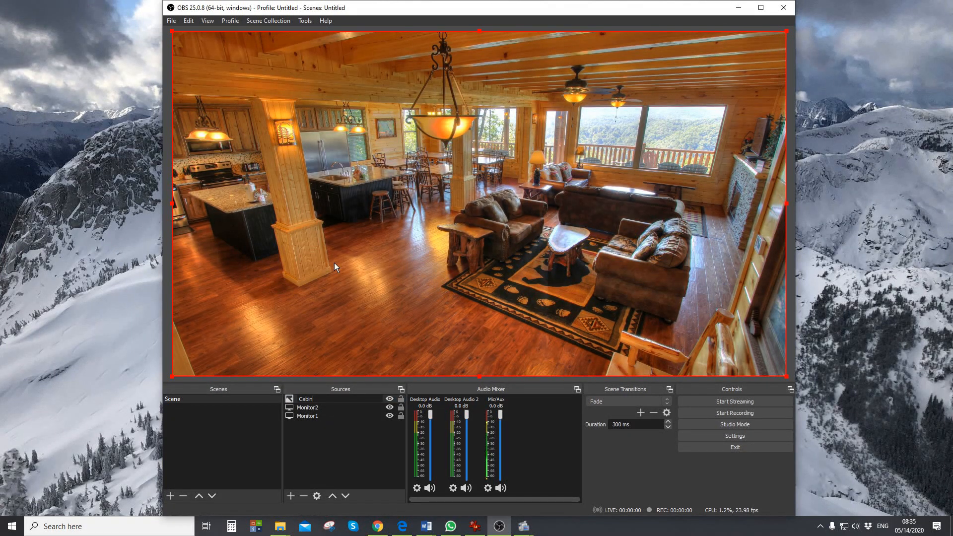
{"action": "key", "text": "Return"}
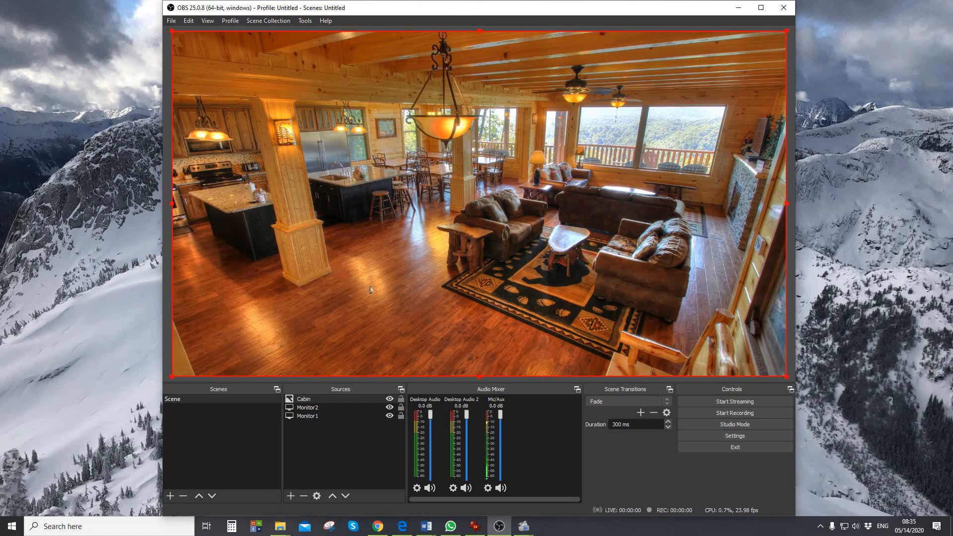
Add another Image source that uses the office bookshelf picture Office 78°.jpg from the backgrounds folder.
{"action": "left_click", "coordinate": [295, 498]}
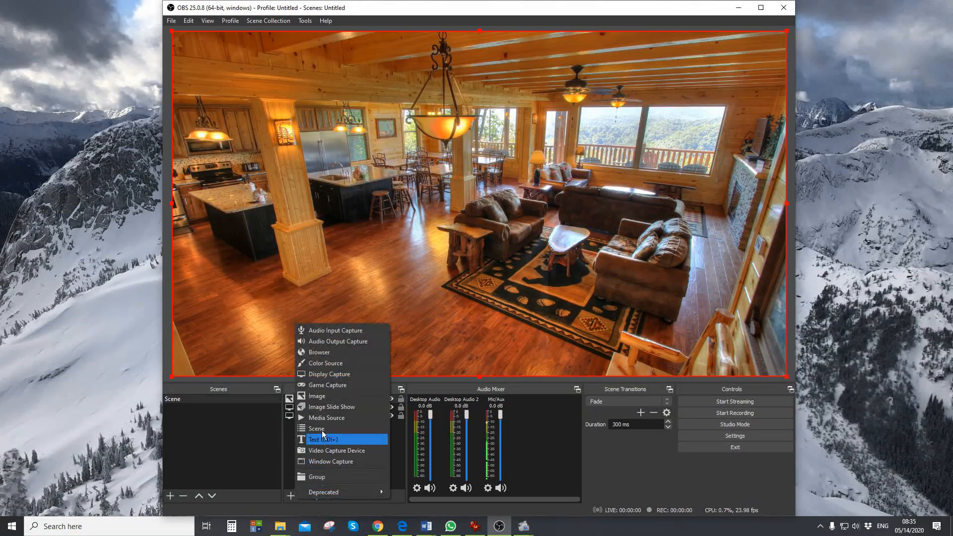
{"action": "left_click", "coordinate": [342, 396]}
{"action": "left_click", "coordinate": [508, 333]}
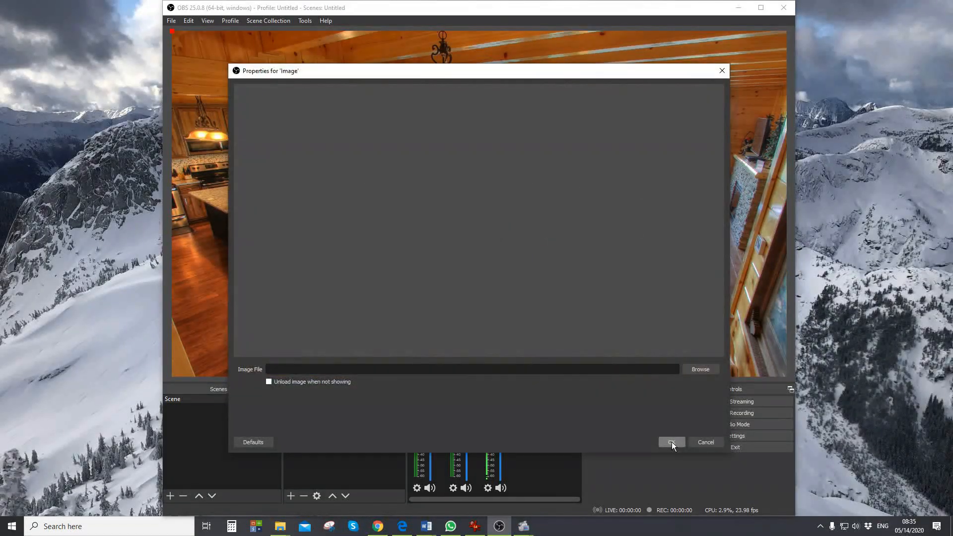
{"action": "left_click", "coordinate": [711, 370]}
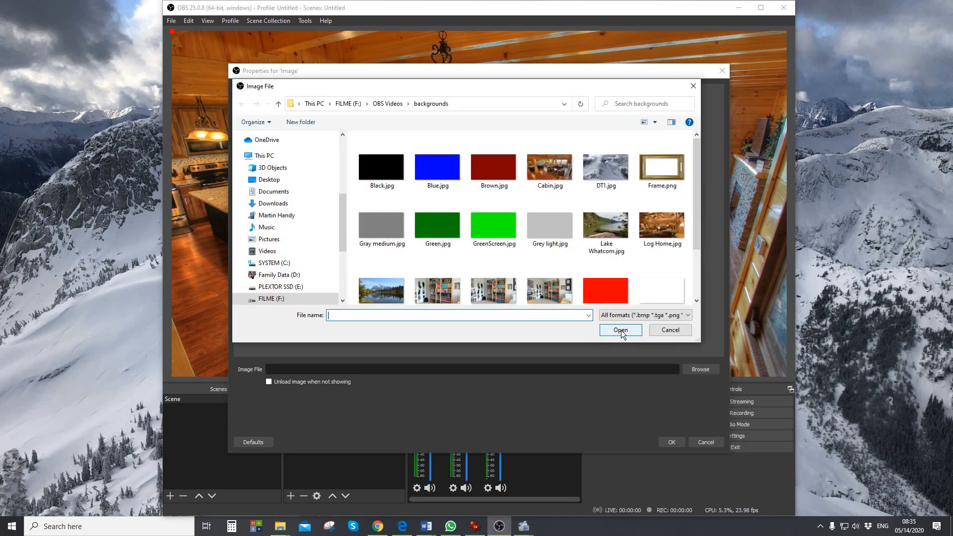
{"action": "scroll", "coordinate": [635, 256], "scroll_direction": "down", "scroll_amount": 1}
{"action": "left_click", "coordinate": [506, 284]}
{"action": "left_click", "coordinate": [625, 330]}
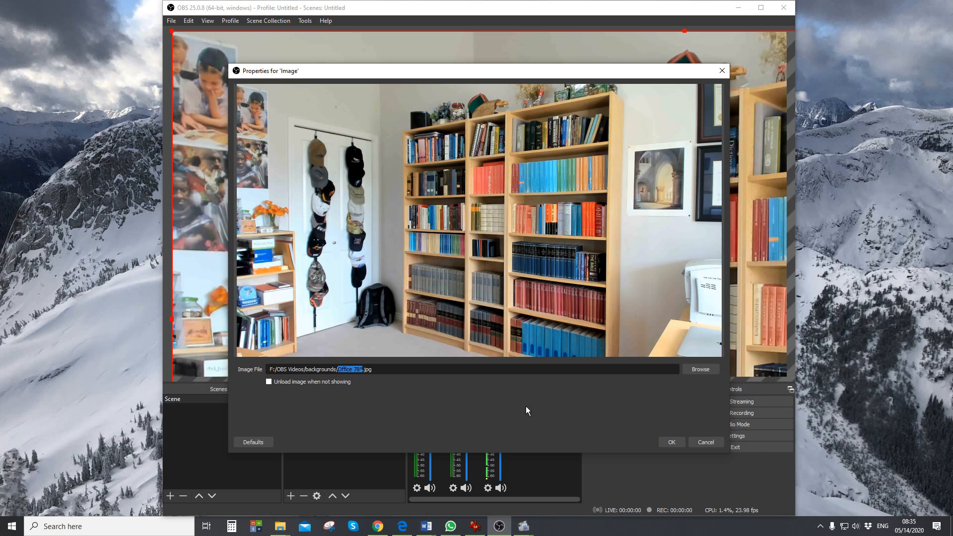
{"action": "left_click", "coordinate": [672, 442]}
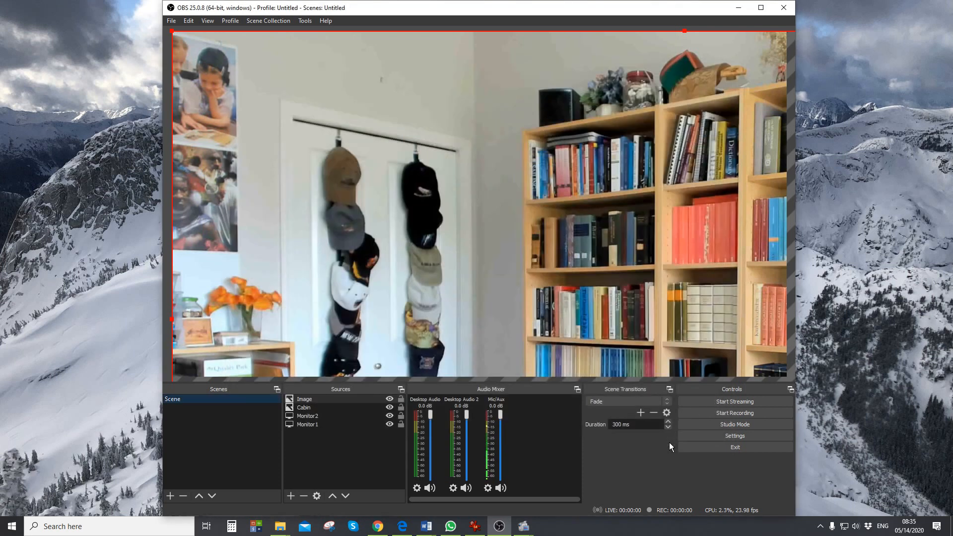
Rename the bookshelf image source as Office 78° and scale it to fill the whole canvas.
{"action": "right_click", "coordinate": [341, 399]}
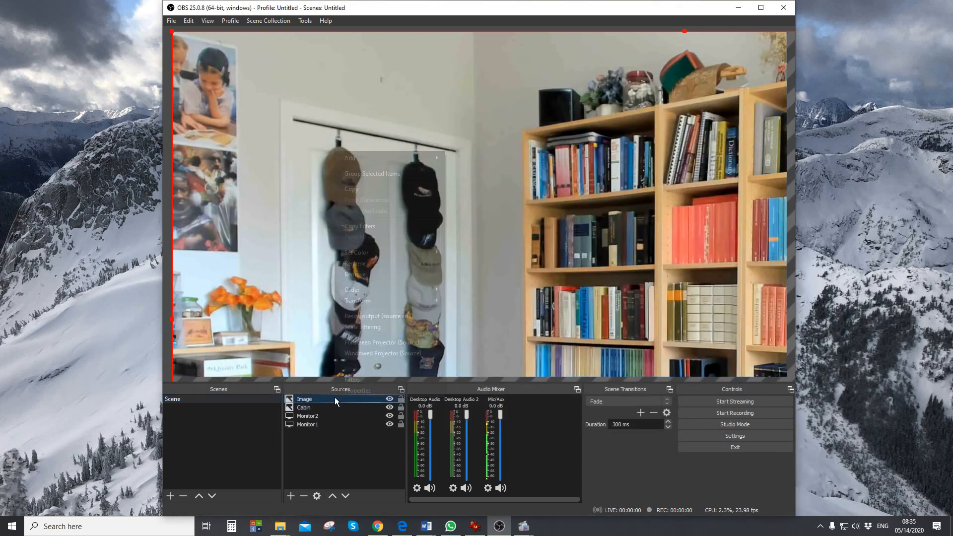
{"action": "left_click", "coordinate": [370, 265]}
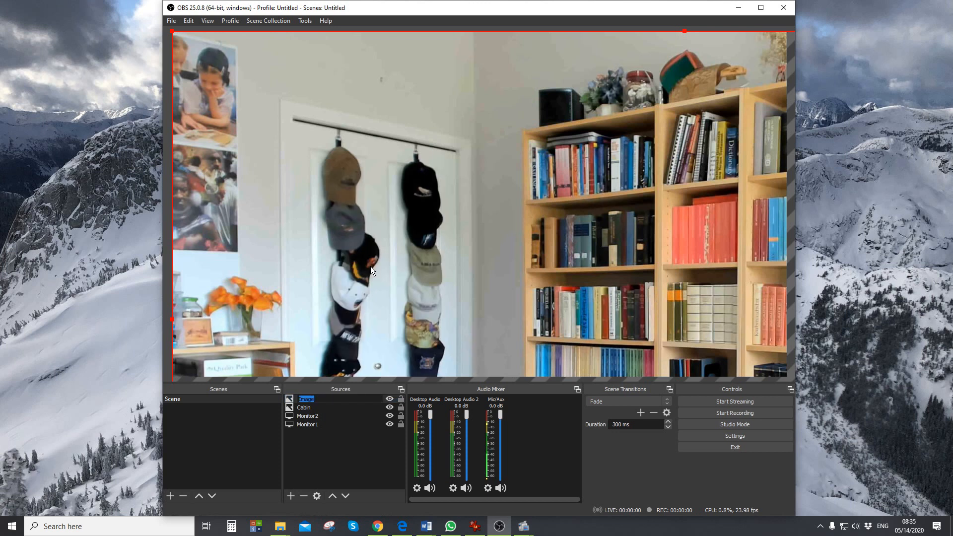
{"action": "type", "text": "Office 78°"}
{"action": "left_click", "coordinate": [442, 334]}
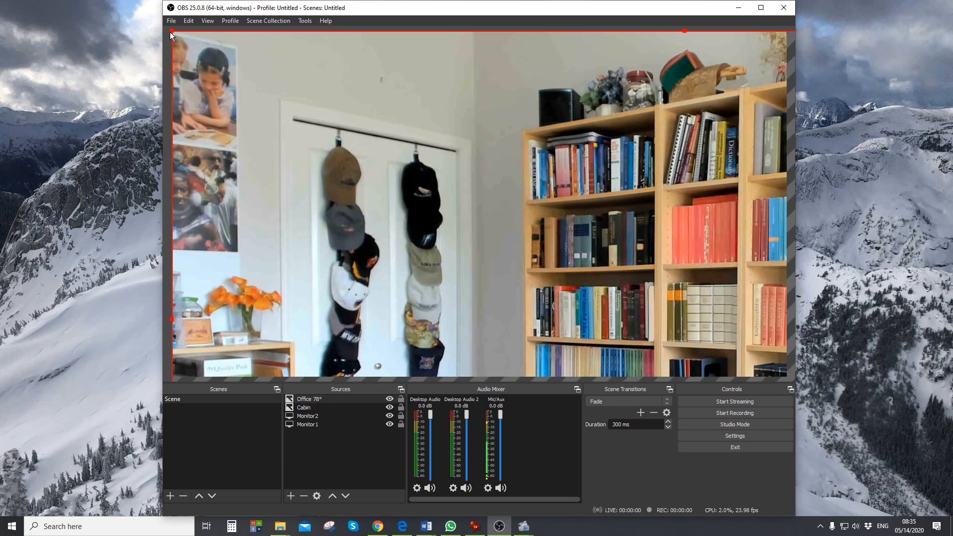
{"action": "left_click_drag", "start_coordinate": [171, 31], "coordinate": [219, 83]}
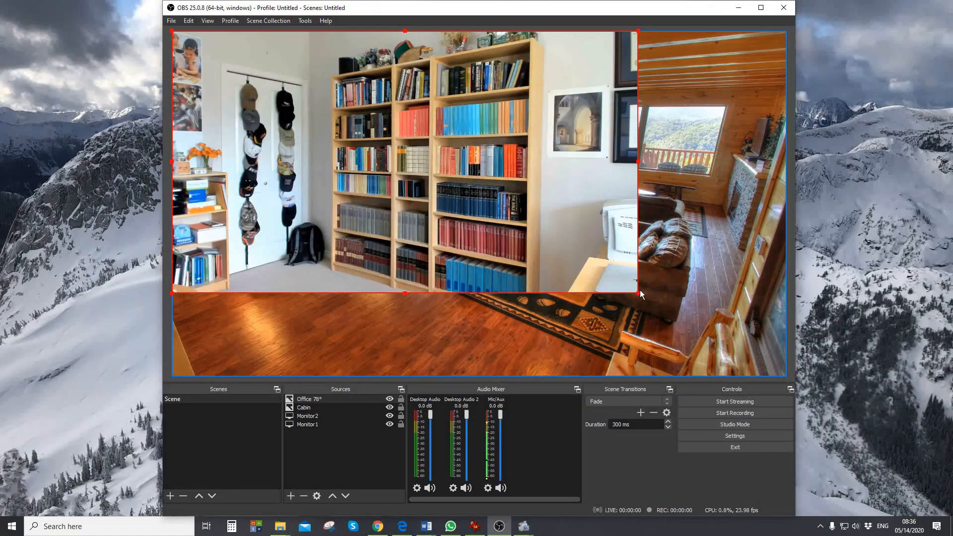
{"action": "left_click_drag", "start_coordinate": [640, 296], "coordinate": [771, 378]}
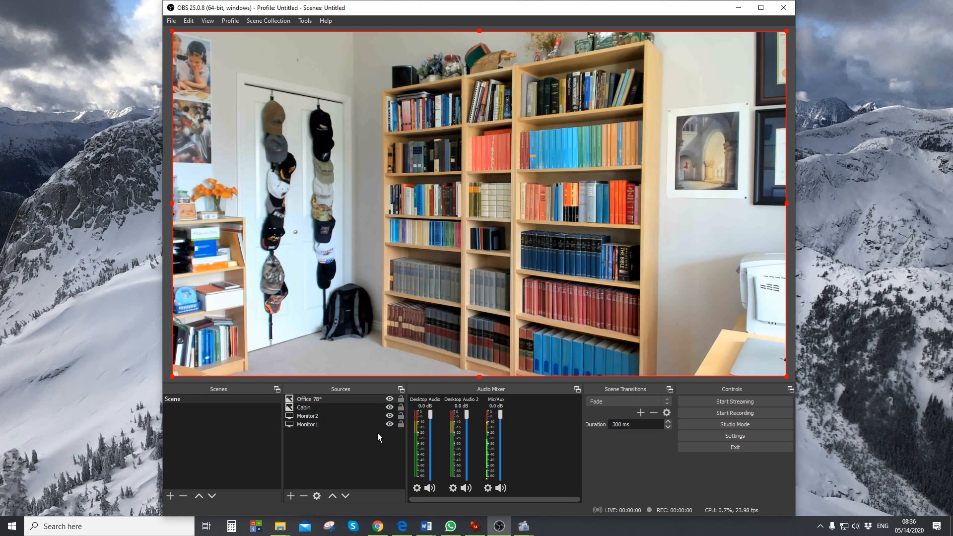
Create a new Image source named Office 90°.
{"action": "left_click", "coordinate": [292, 497]}
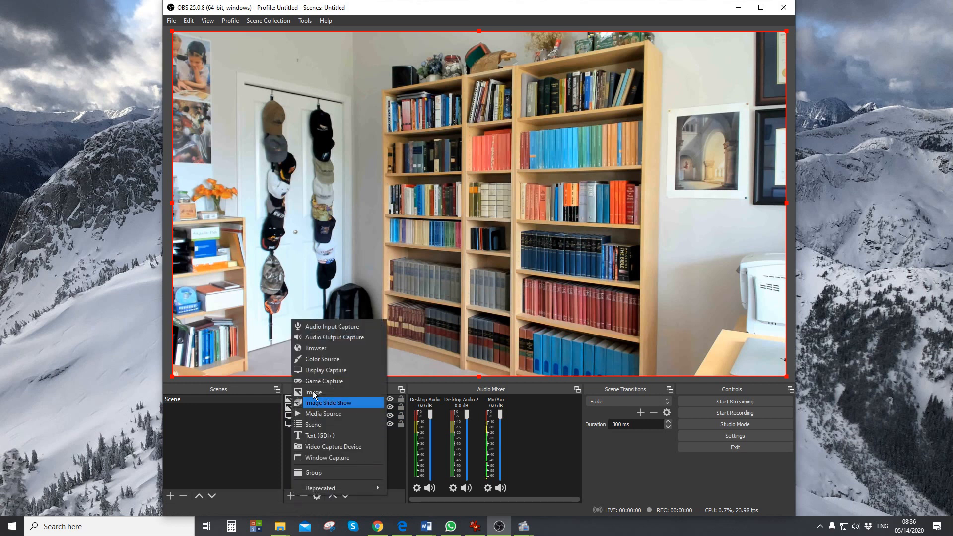
{"action": "left_click", "coordinate": [509, 333]}
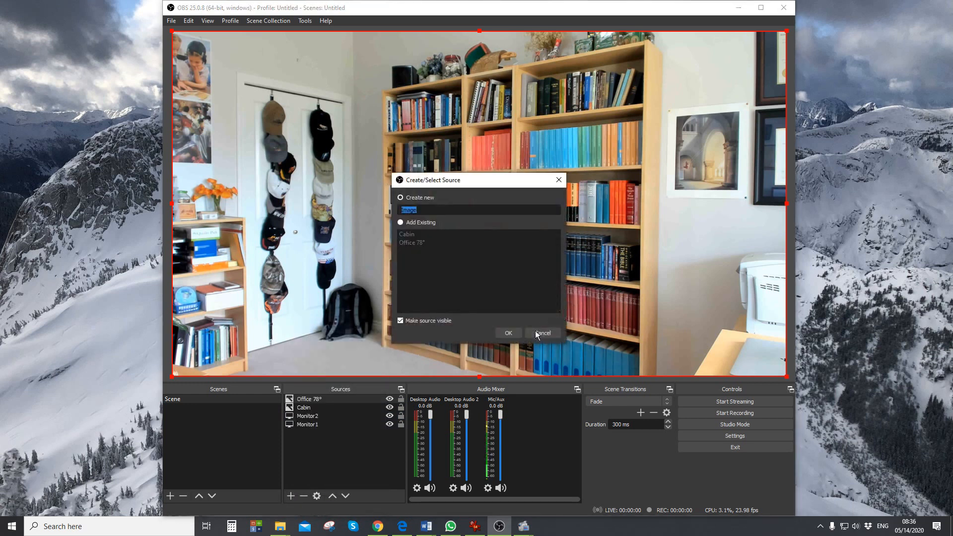
{"action": "type", "text": "Office 78°"}
{"action": "key", "text": "BackSpace"}
{"action": "key", "text": "BackSpace"}
{"action": "left_click", "coordinate": [508, 333]}
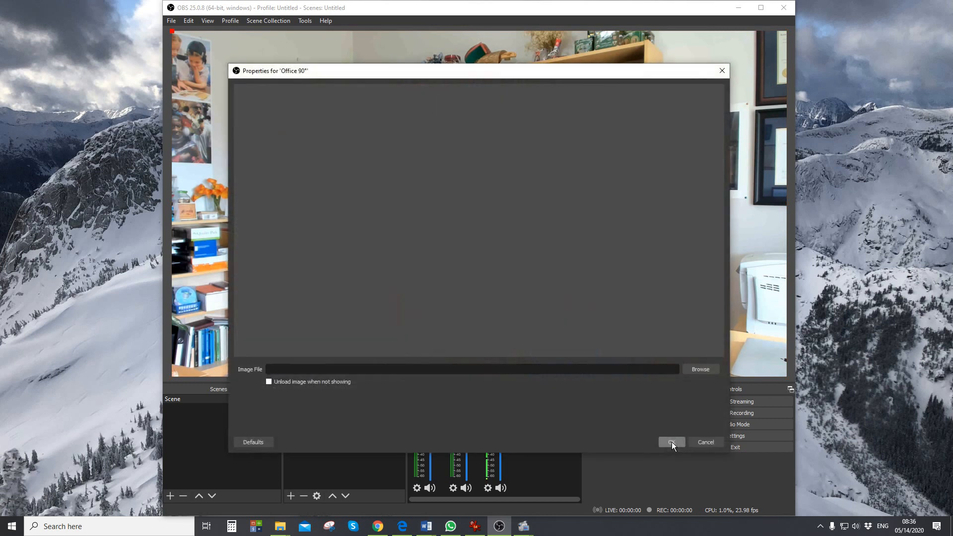
Use Office 90°.jpg from the backgrounds folder as the picture for the Office 90° source.
{"action": "left_click", "coordinate": [704, 372]}
{"action": "scroll", "coordinate": [563, 286], "scroll_direction": "down", "scroll_amount": 1}
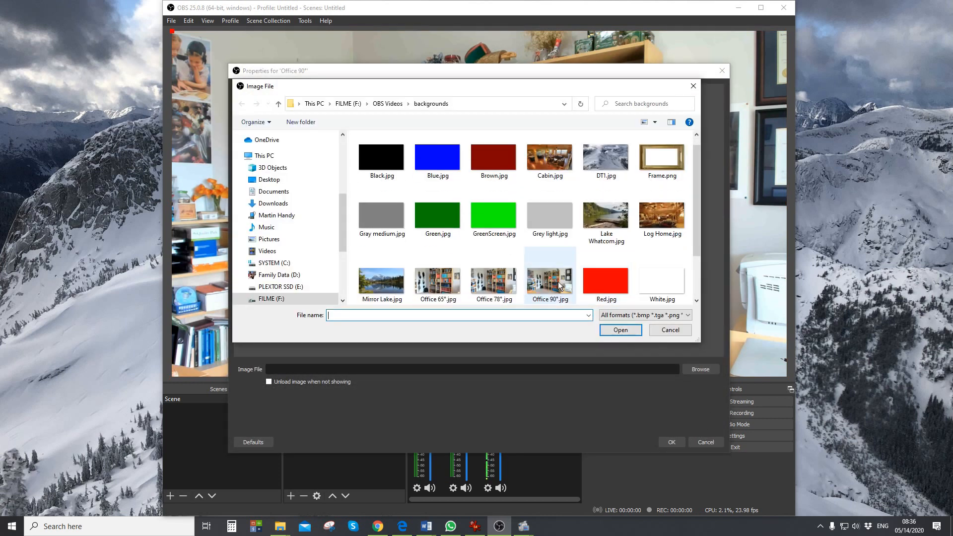
{"action": "left_click", "coordinate": [561, 281]}
{"action": "left_click", "coordinate": [620, 330]}
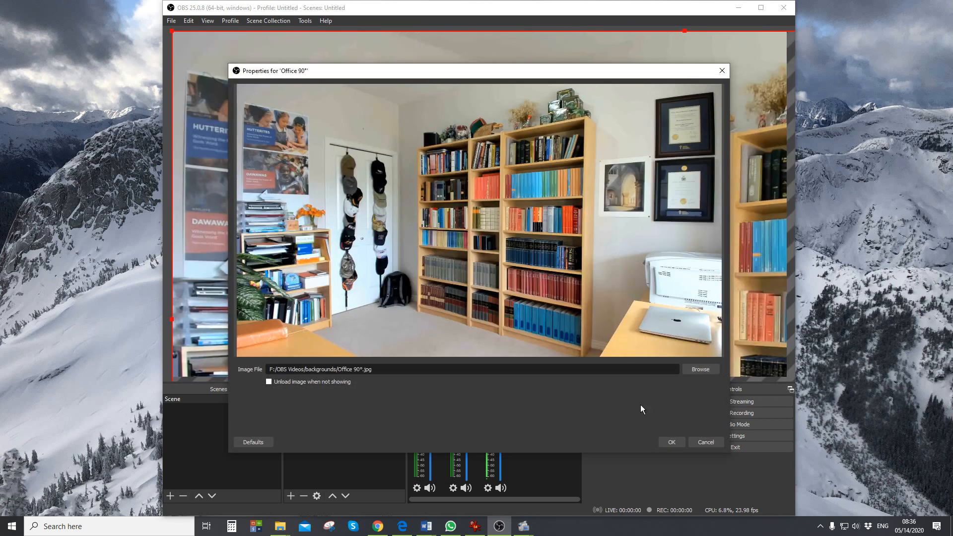
{"action": "left_click", "coordinate": [669, 442]}
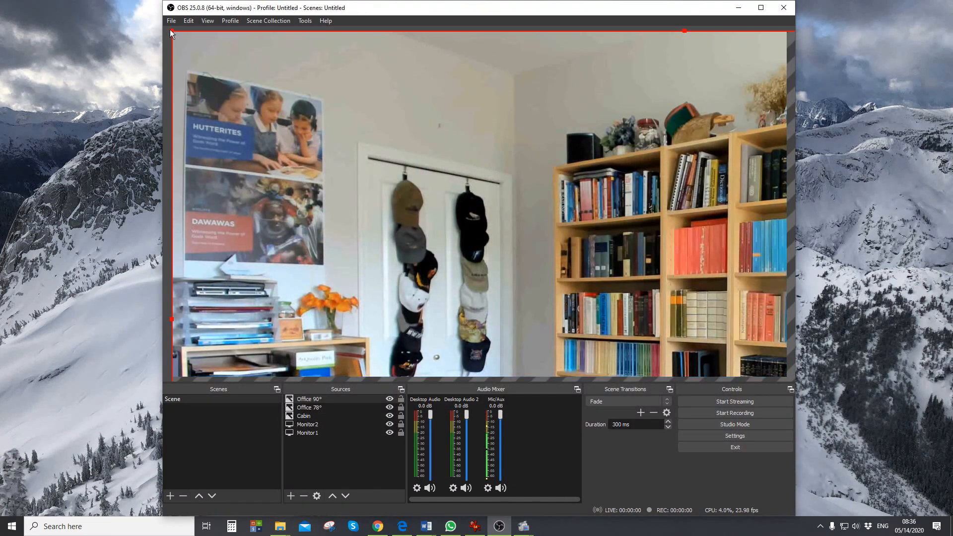
Scale the Office 90° image to fill the whole canvas and hide that source.
{"action": "left_click_drag", "start_coordinate": [171, 29], "coordinate": [217, 57]}
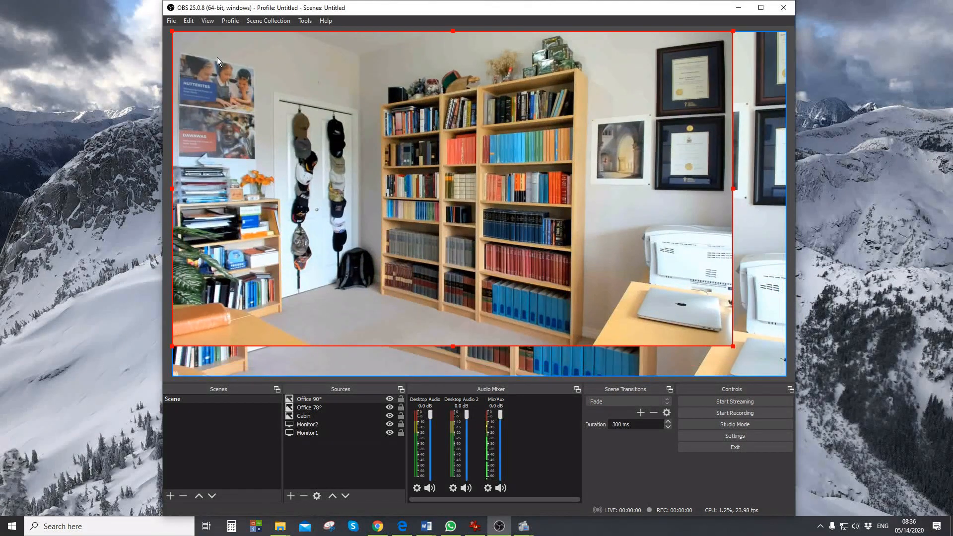
{"action": "left_click_drag", "start_coordinate": [731, 344], "coordinate": [786, 376]}
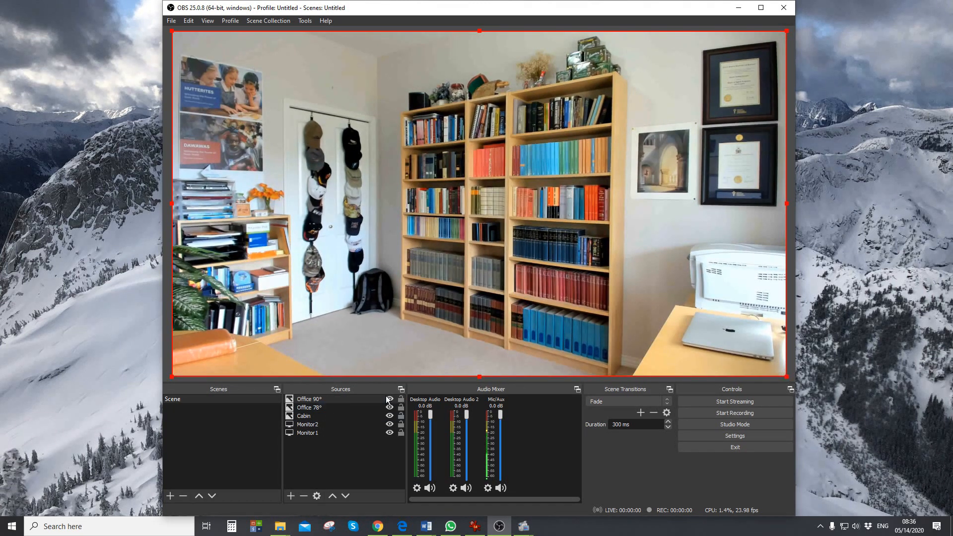
{"action": "left_click", "coordinate": [389, 400]}
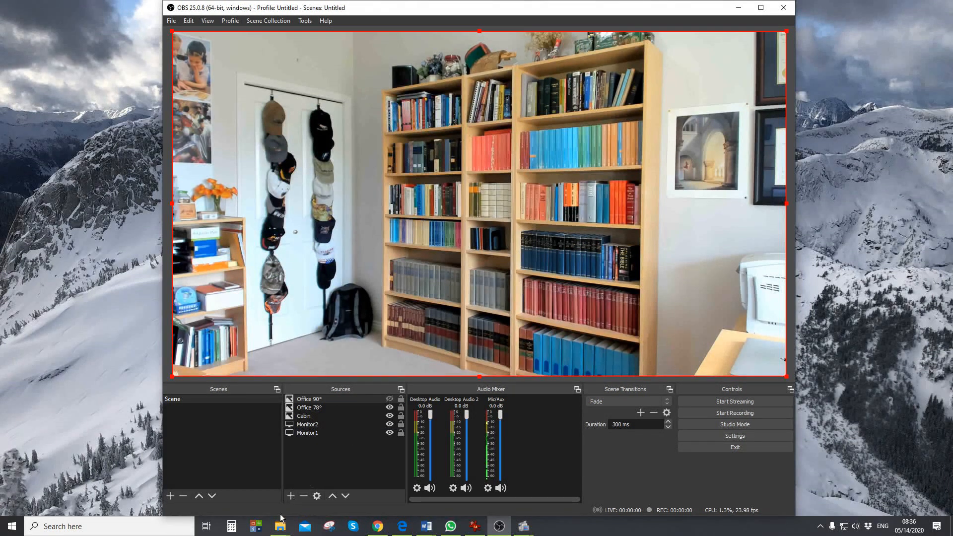
Add a Video Capture Device source named Logitec BRIO for the webcam.
{"action": "left_click", "coordinate": [290, 496]}
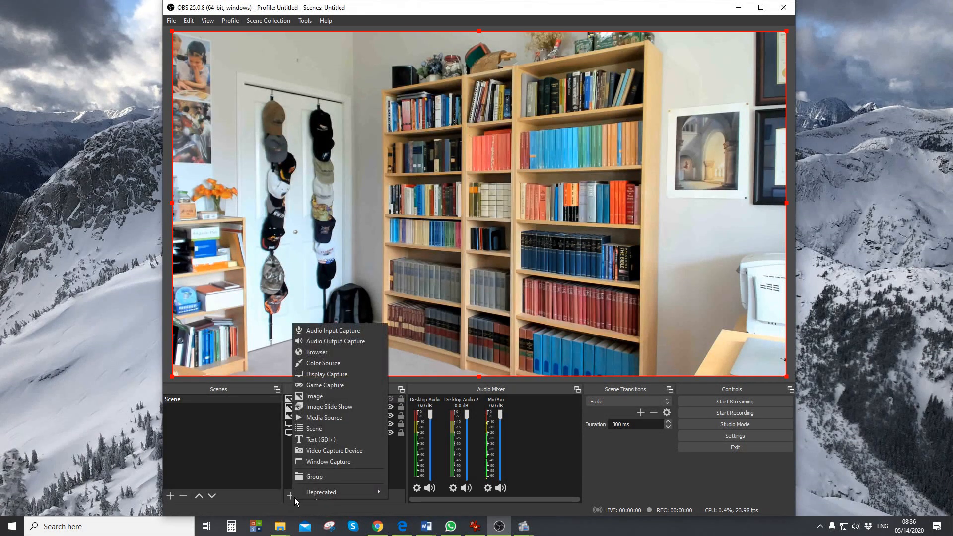
{"action": "left_click", "coordinate": [336, 455]}
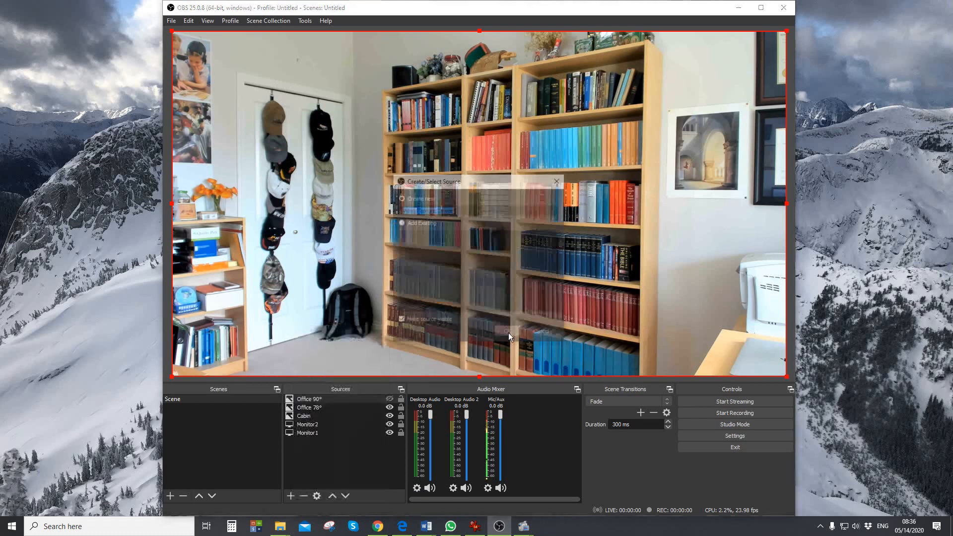
{"action": "type", "text": "L"}
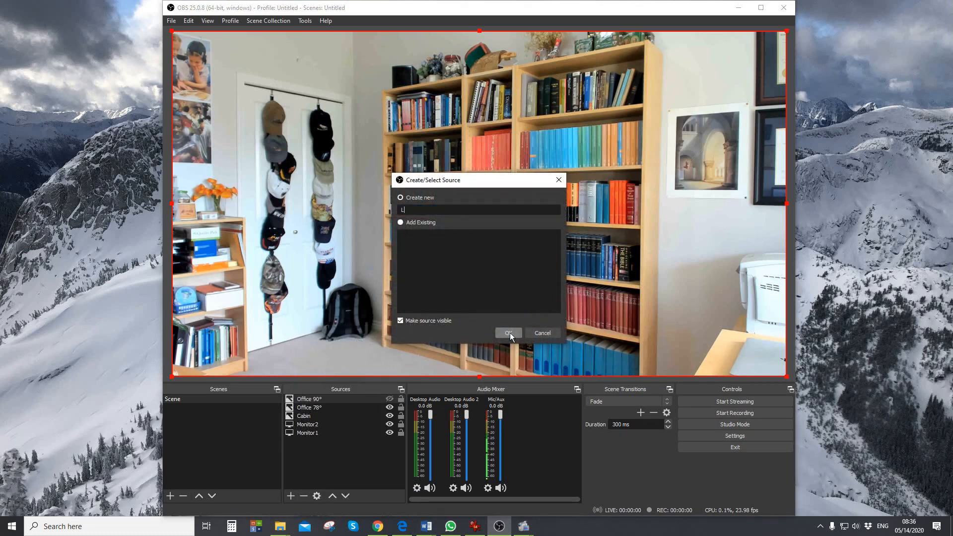
{"action": "type", "text": "ogitec BRIO"}
{"action": "left_click", "coordinate": [508, 333]}
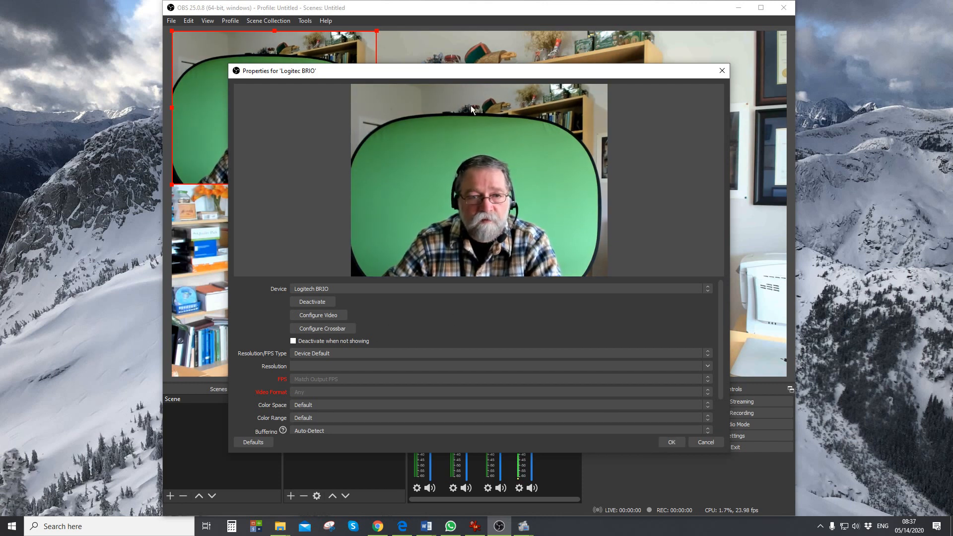
Set the Logitec BRIO webcam to a custom resolution of 1920x1080.
{"action": "left_click_drag", "start_coordinate": [471, 73], "coordinate": [599, 71]}
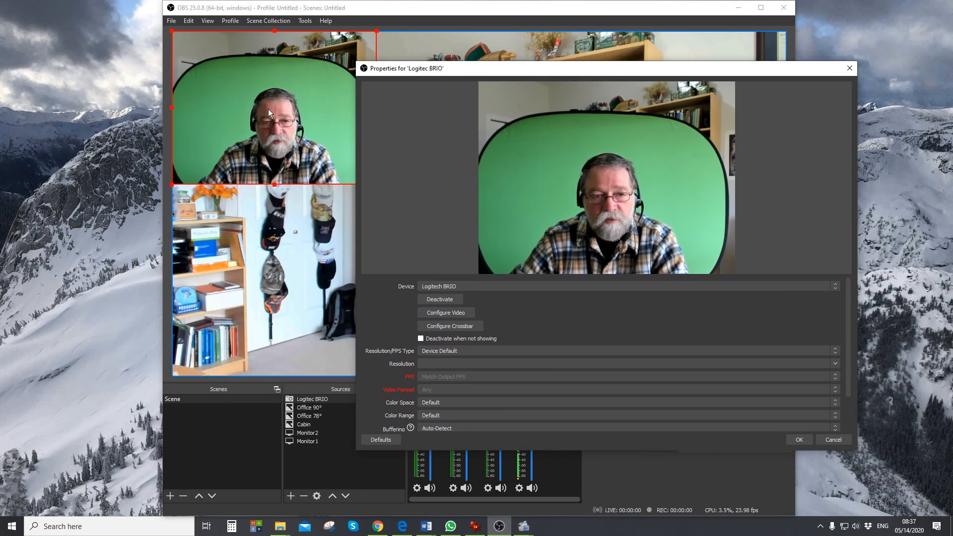
{"action": "left_click_drag", "start_coordinate": [462, 68], "coordinate": [412, 53]}
{"action": "left_click", "coordinate": [412, 335]}
{"action": "left_click", "coordinate": [412, 335]}
{"action": "left_click", "coordinate": [412, 334]}
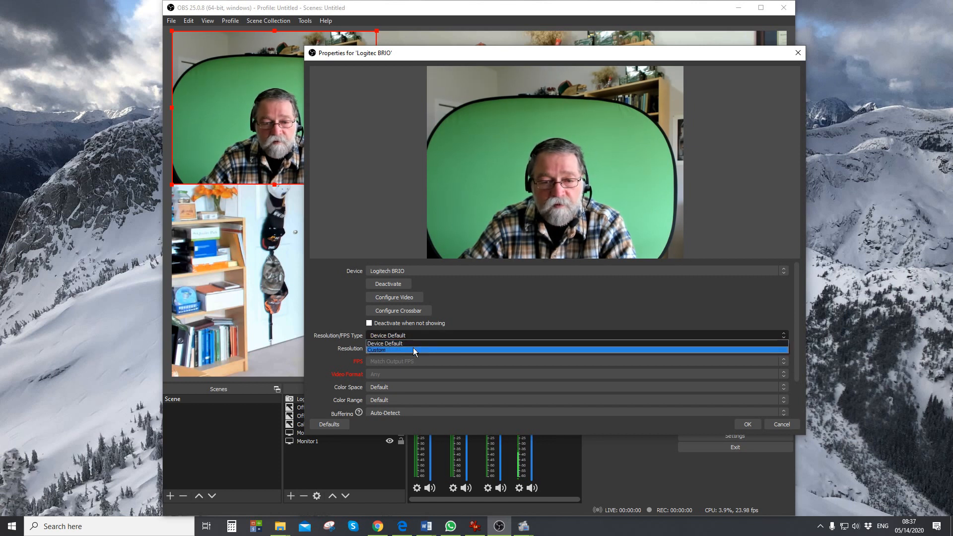
{"action": "left_click", "coordinate": [413, 349]}
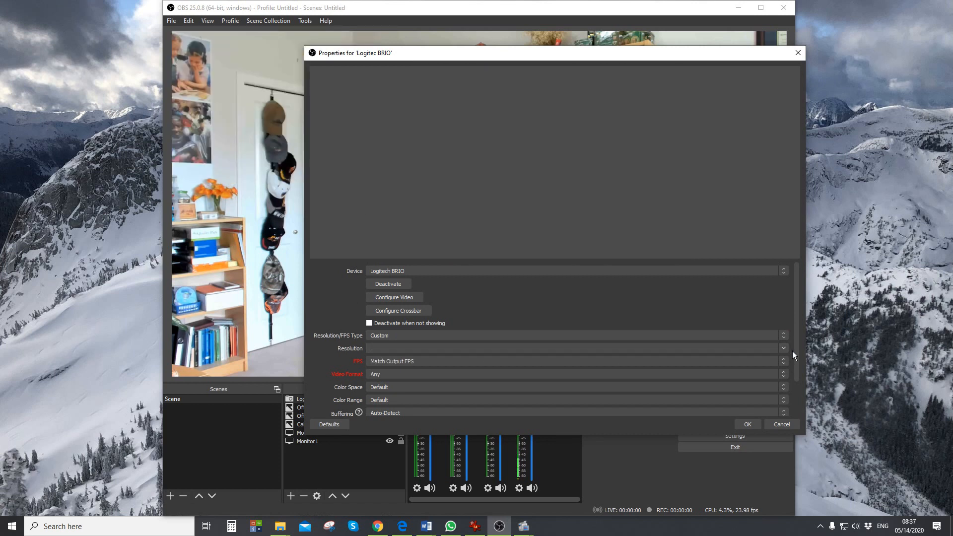
{"action": "left_click", "coordinate": [784, 348]}
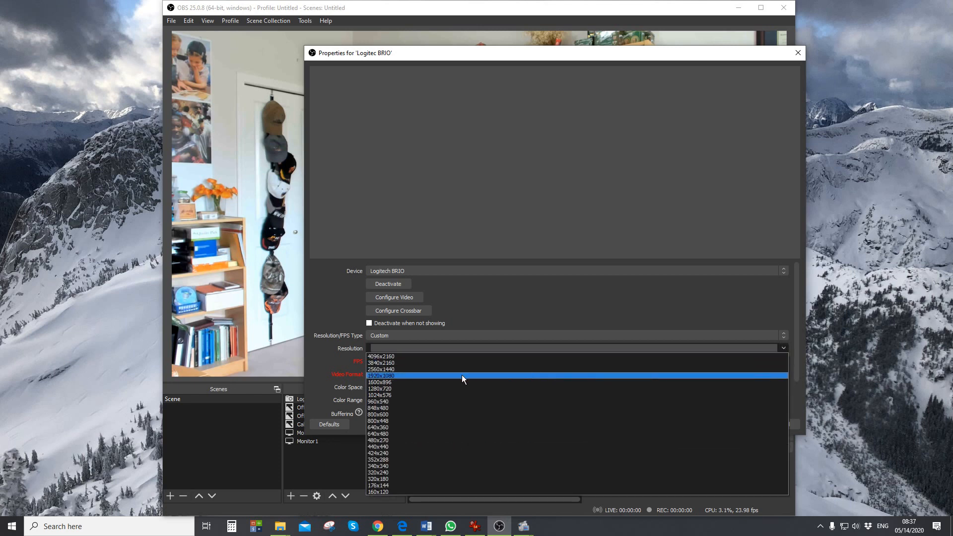
{"action": "left_click", "coordinate": [410, 375]}
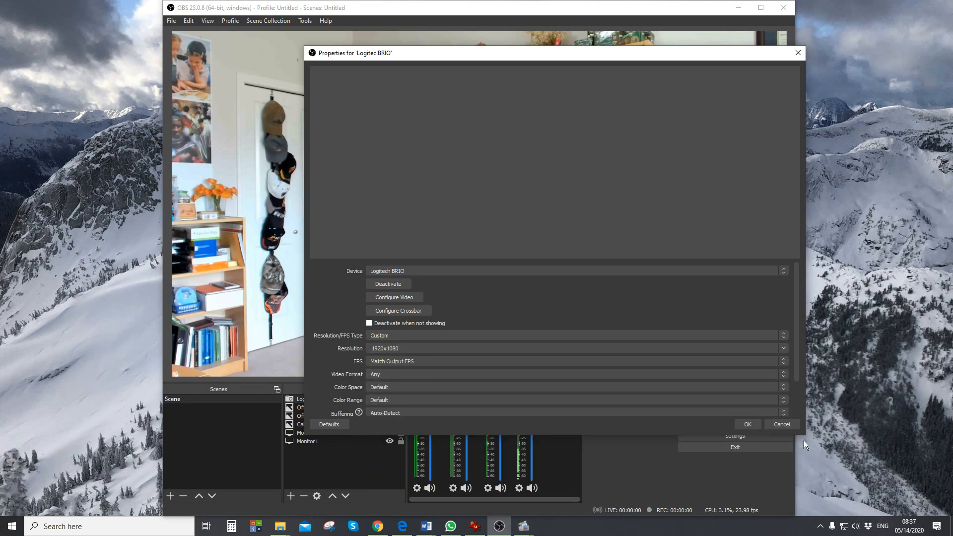
{"action": "left_click", "coordinate": [748, 423]}
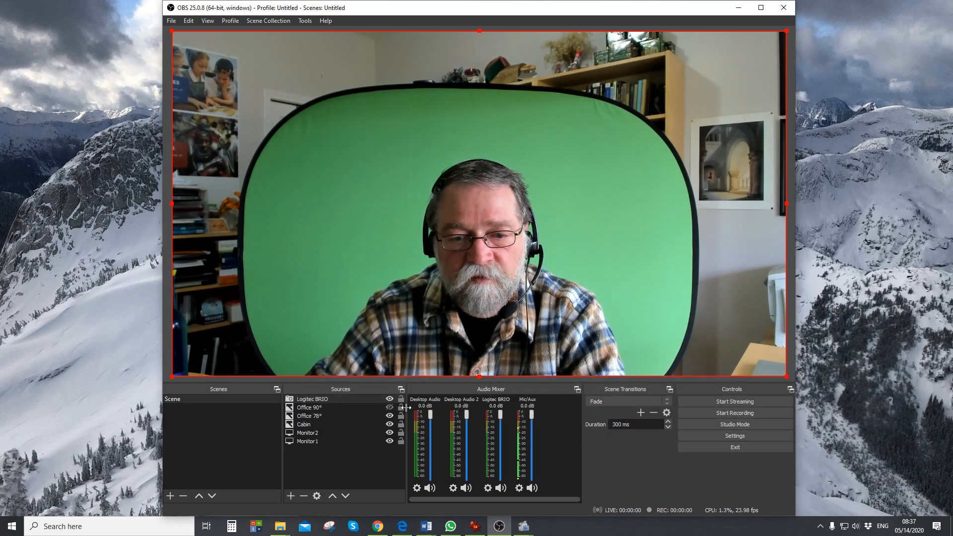
Create a new Media Source named Beach Window.
{"action": "left_click", "coordinate": [290, 495]}
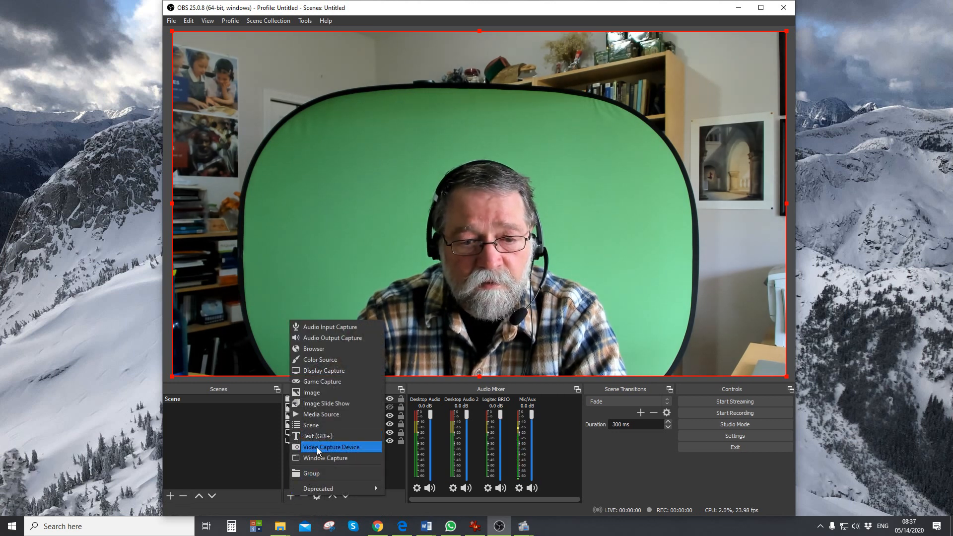
{"action": "left_click", "coordinate": [318, 415]}
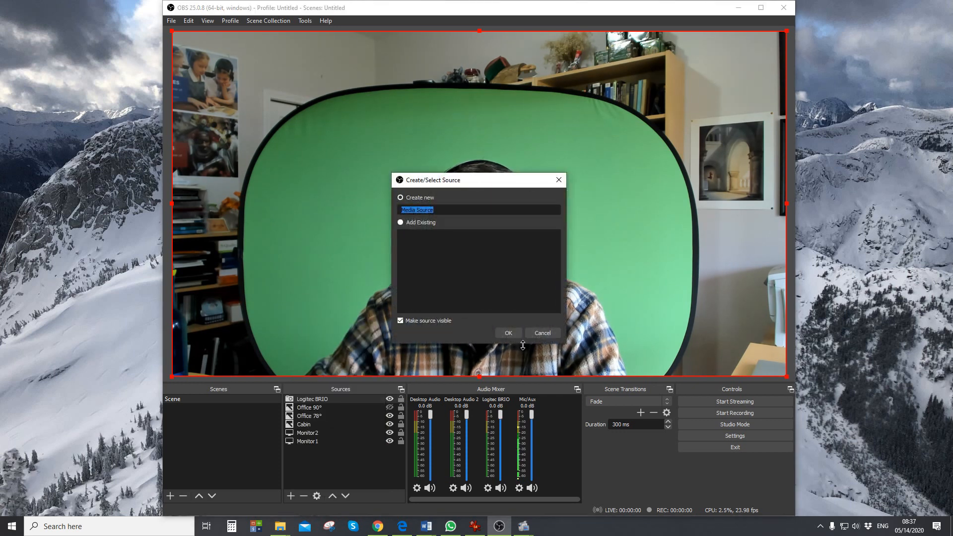
{"action": "type", "text": "Beac"}
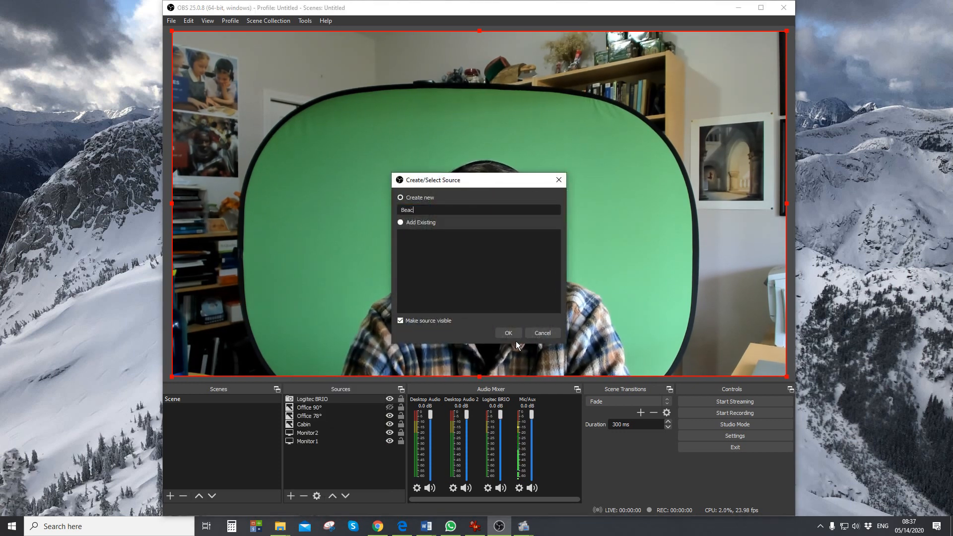
{"action": "type", "text": "h Wind"}
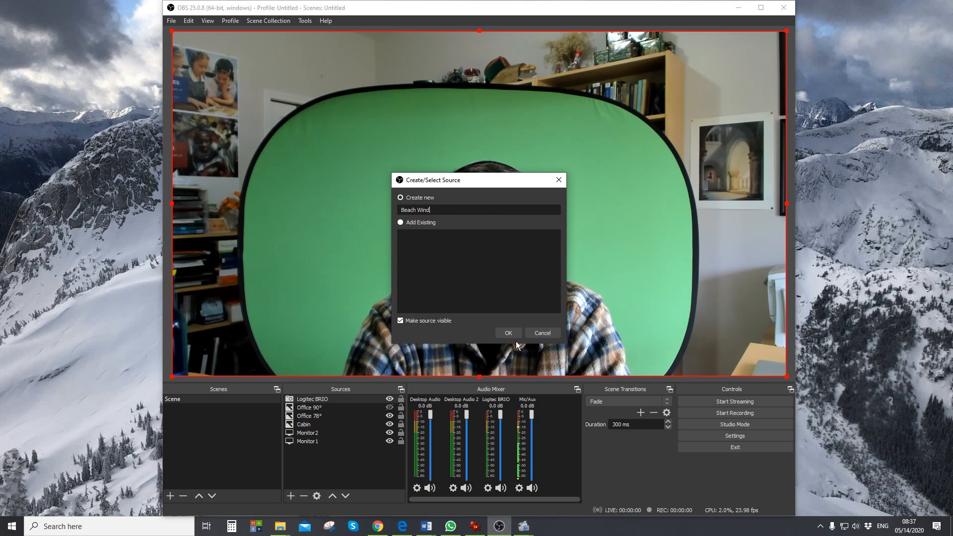
{"action": "type", "text": "ow"}
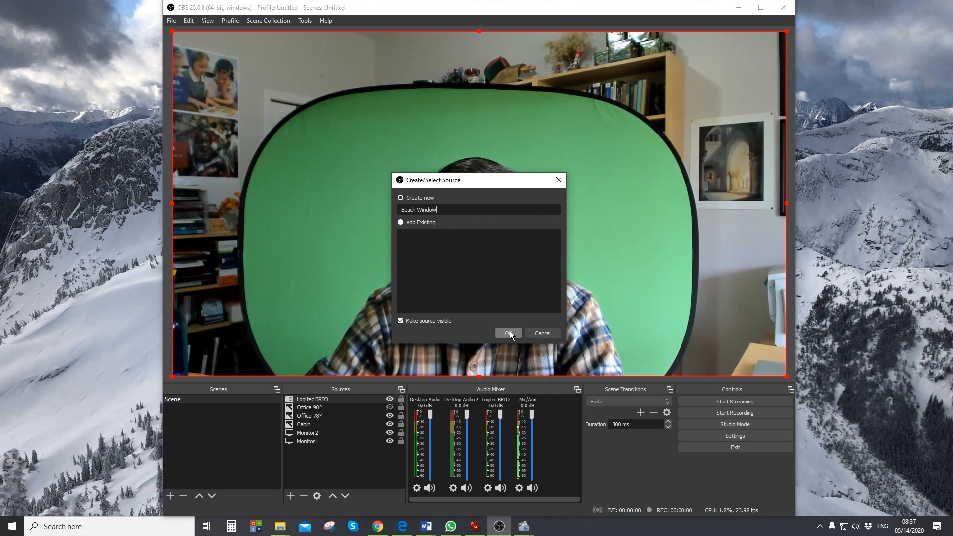
{"action": "left_click", "coordinate": [511, 332]}
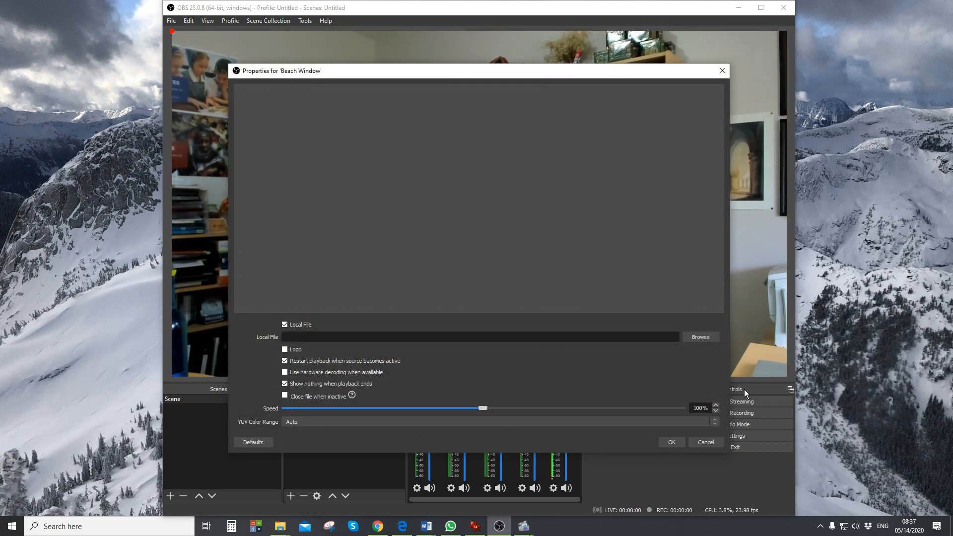
Load the video Window Views with relaxing sounds of waves - HD nature Film trailer 1080p.mp4 into the Beach Window source.
{"action": "left_click", "coordinate": [694, 339]}
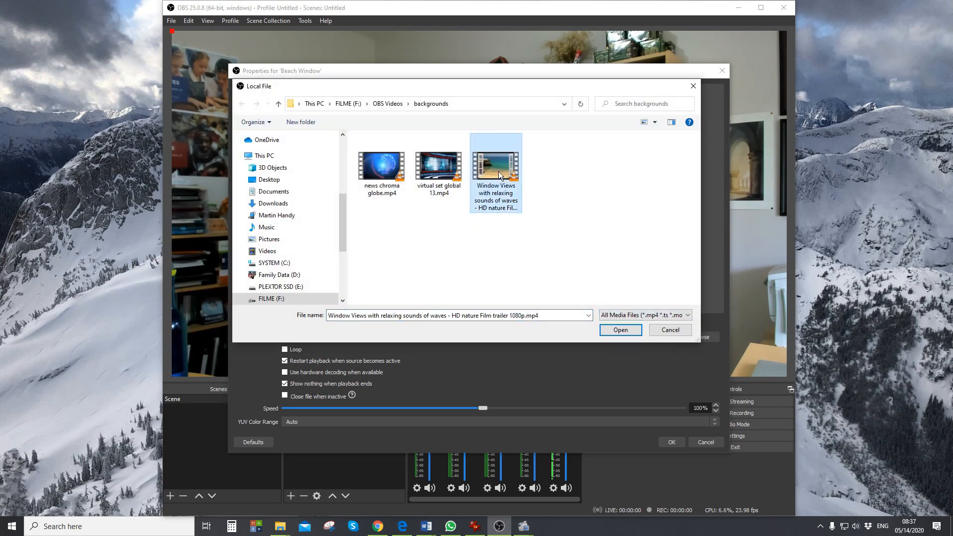
{"action": "left_click", "coordinate": [624, 332]}
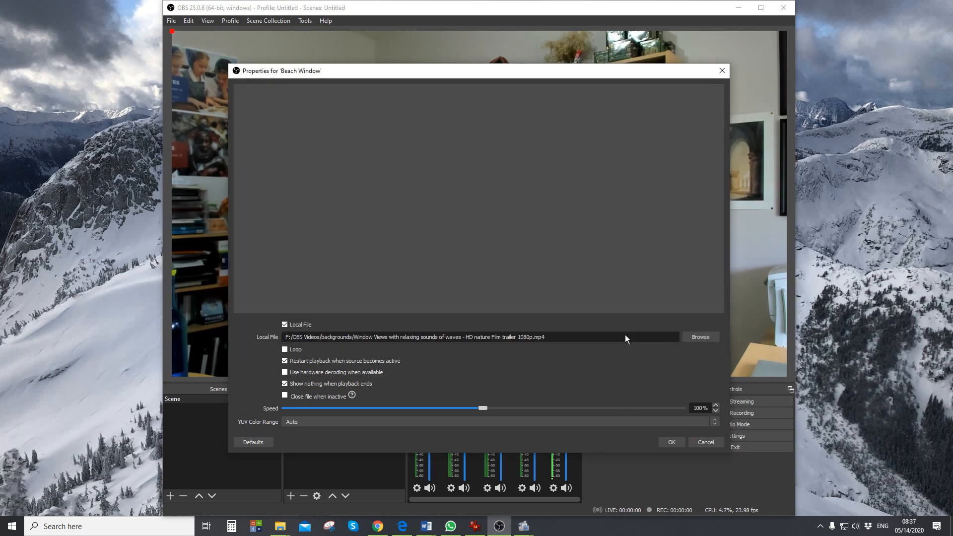
{"action": "left_click", "coordinate": [671, 442]}
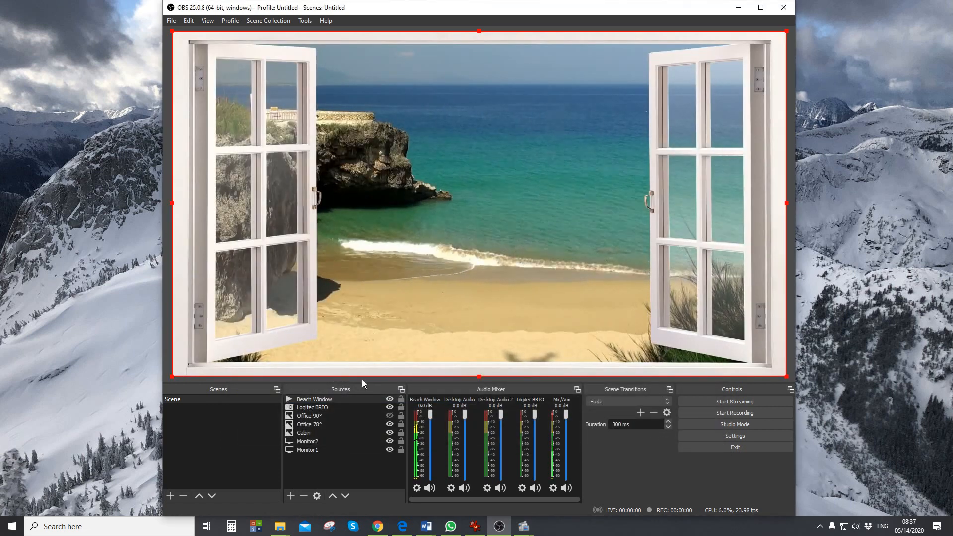
Create a new Text (GDI+) source named TEXT.
{"action": "left_click", "coordinate": [293, 494]}
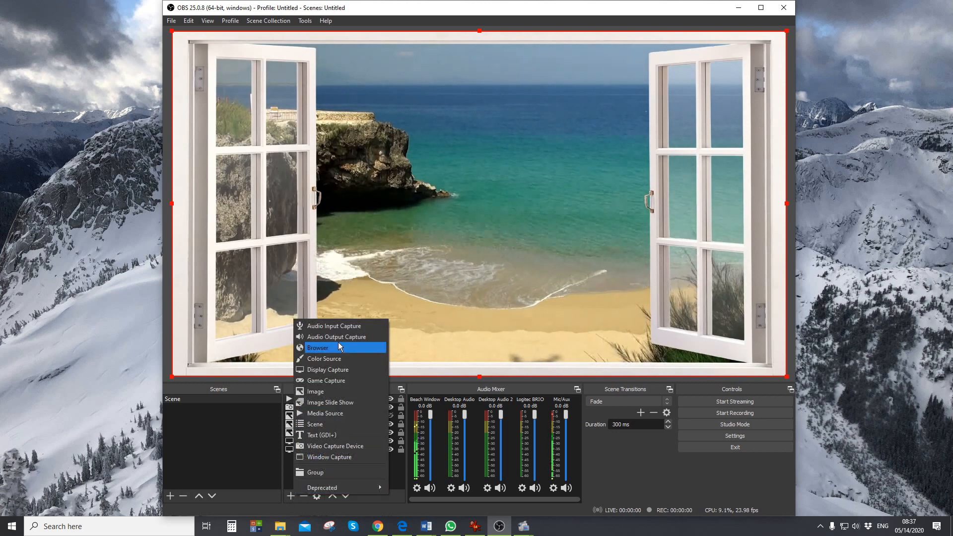
{"action": "left_click", "coordinate": [337, 434]}
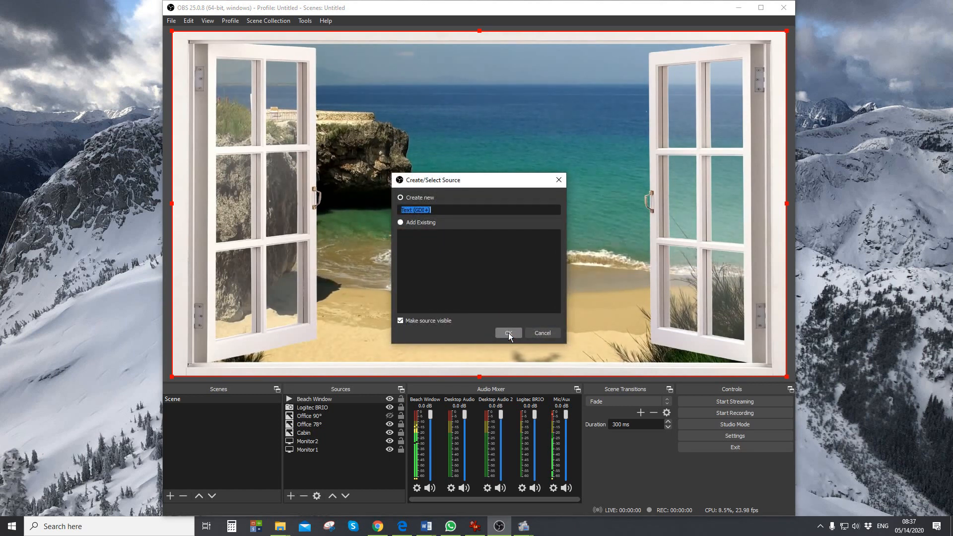
{"action": "type", "text": "TEXT"}
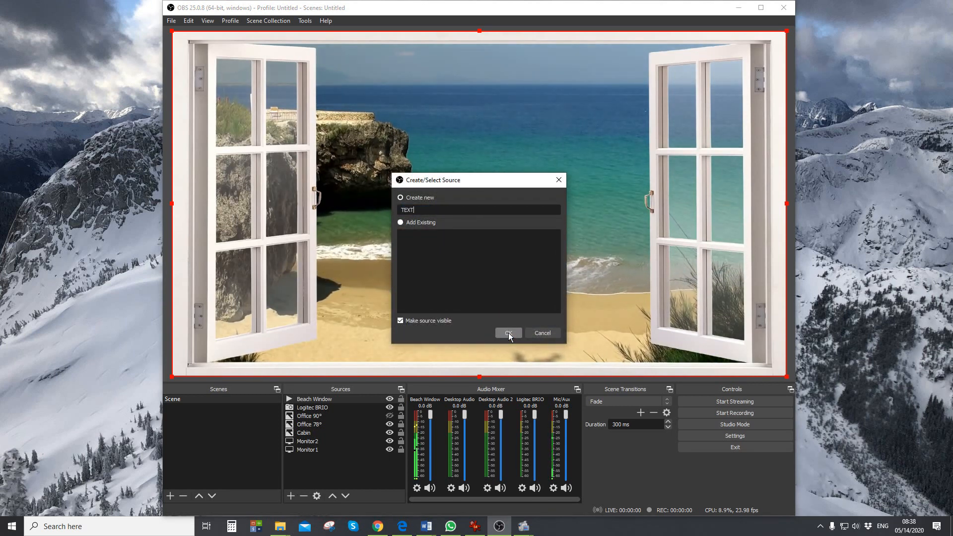
{"action": "left_click", "coordinate": [508, 333]}
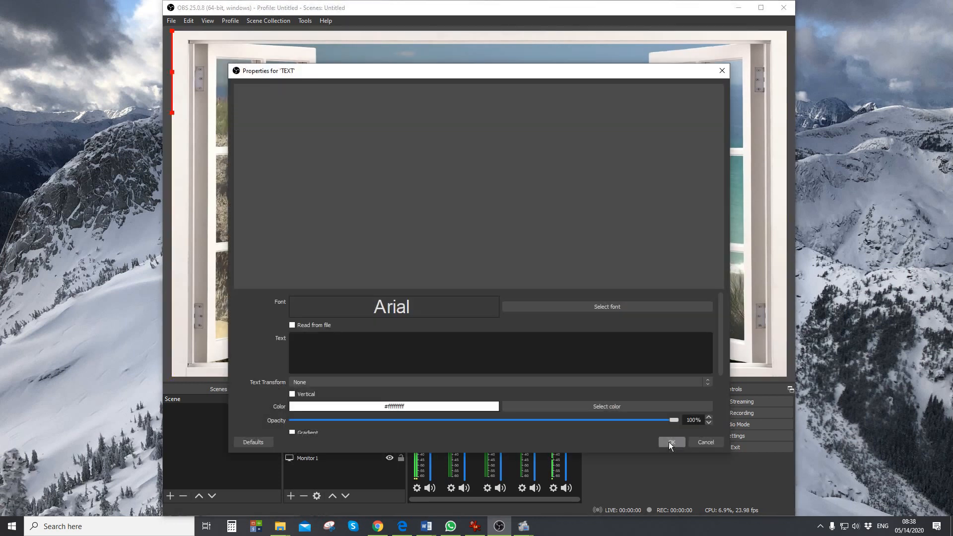
Enter the placeholder text "alfkjalf; adslfj asfk asdfl;j saf;lk" for the TEXT source and color it red (#ff0000).
{"action": "left_click", "coordinate": [556, 350]}
{"action": "type", "text": "alfkjalf; adslfj asfk asdfl;j saf;lk"}
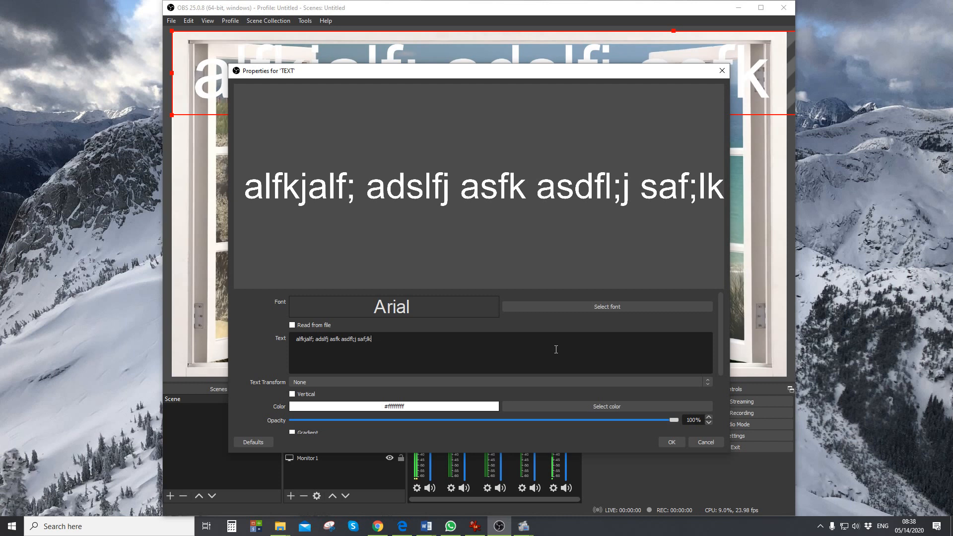
{"action": "left_click", "coordinate": [522, 407]}
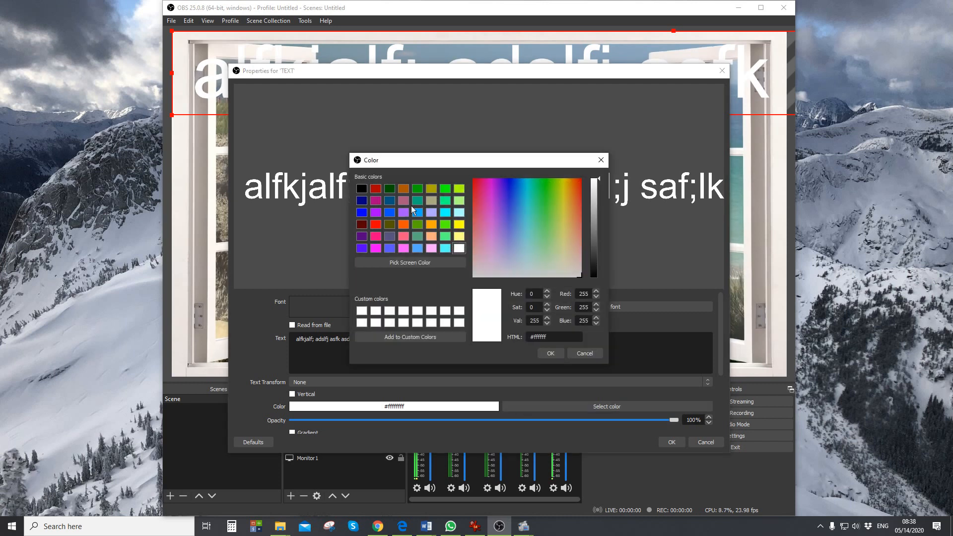
{"action": "left_click", "coordinate": [376, 225]}
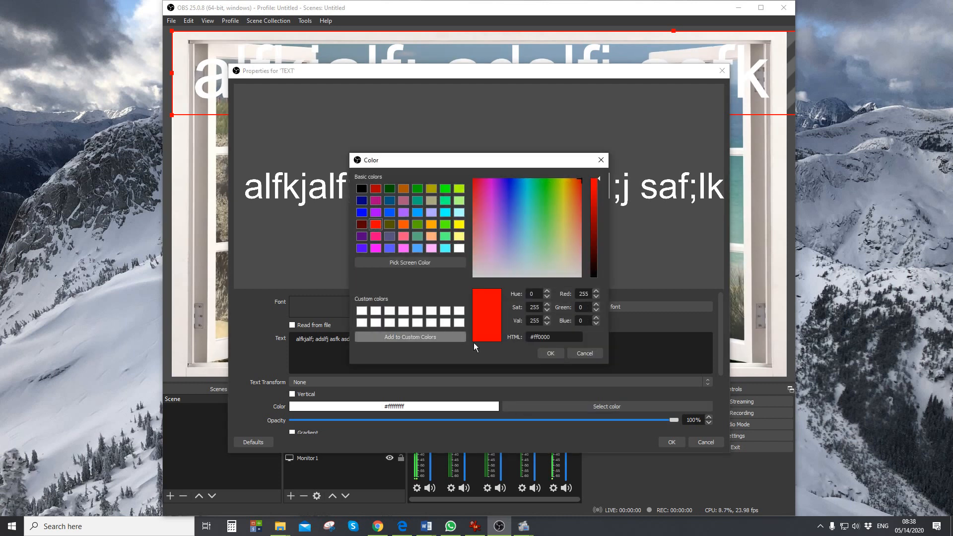
{"action": "left_click", "coordinate": [550, 354]}
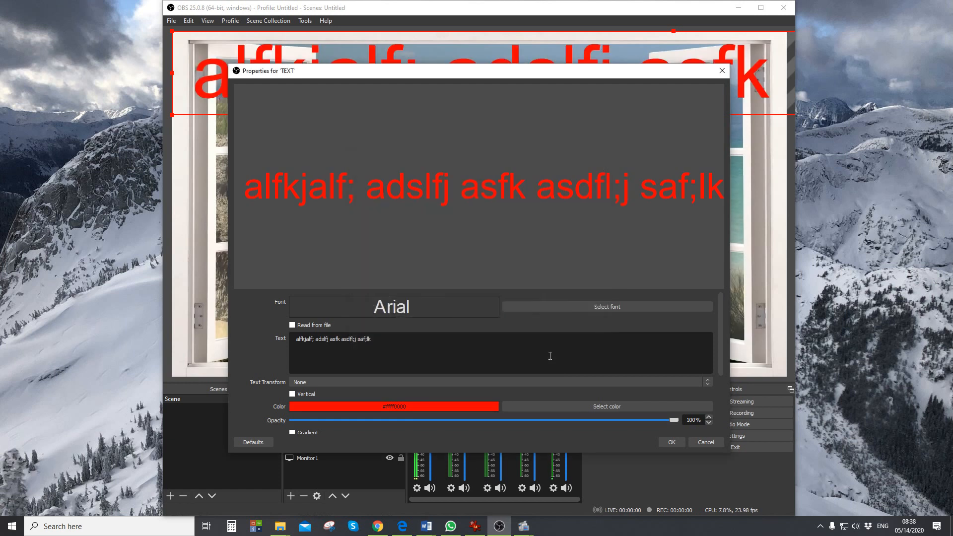
{"action": "left_click", "coordinate": [673, 443]}
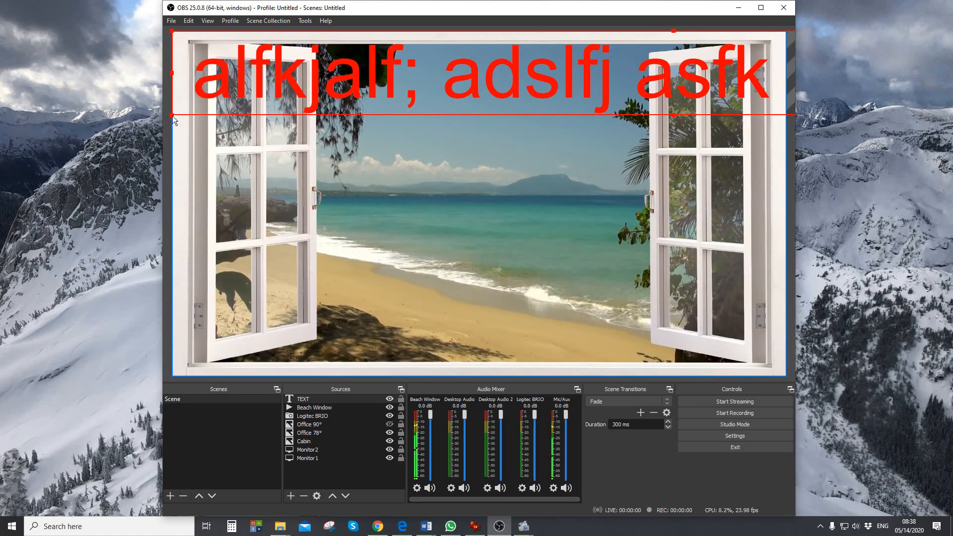
Shrink the red text to fit within the canvas, move it near the lower edge, and hide the TEXT source.
{"action": "left_click_drag", "start_coordinate": [173, 115], "coordinate": [244, 89]}
{"action": "left_click_drag", "start_coordinate": [191, 115], "coordinate": [281, 337]}
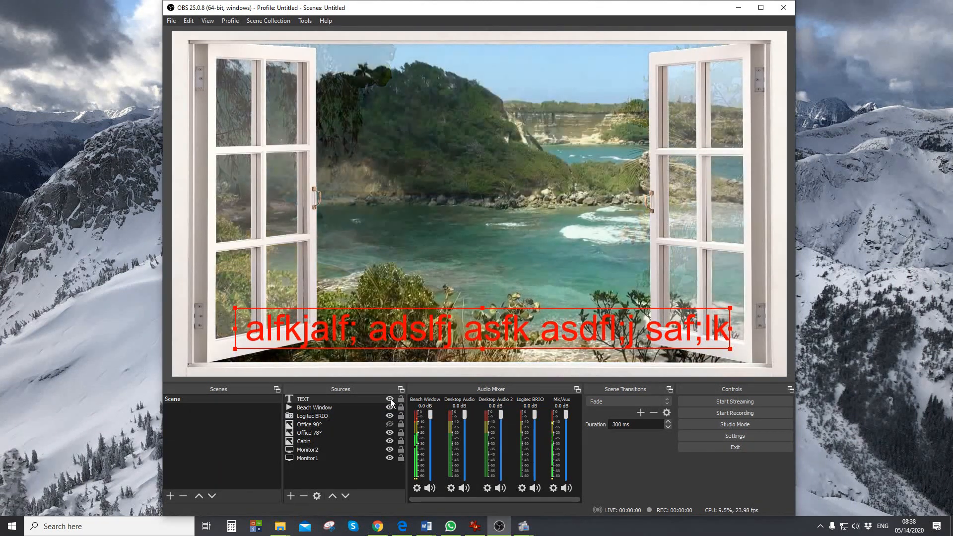
{"action": "left_click", "coordinate": [391, 399]}
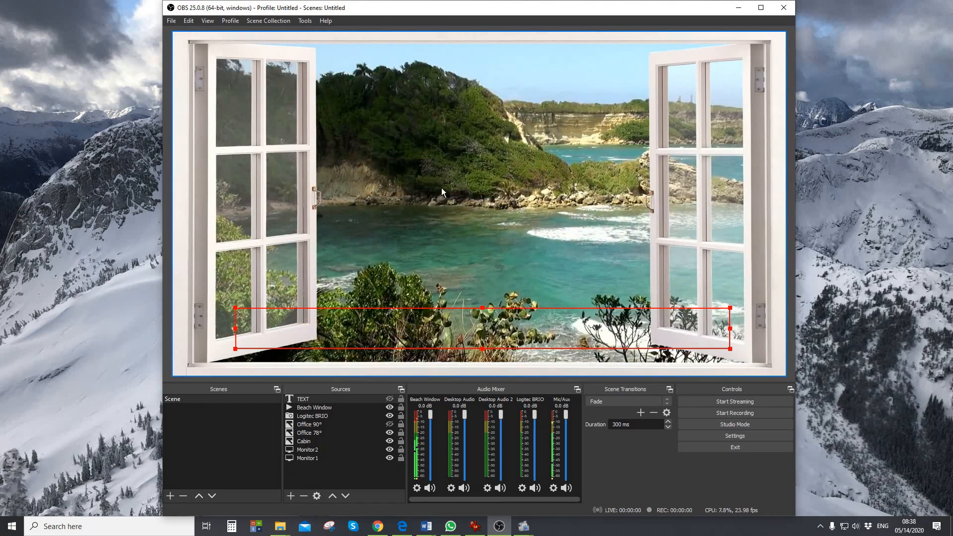
Toggle the Beach Window source off and back on, and lower its volume to -15.6 dB.
{"action": "left_click", "coordinate": [341, 408]}
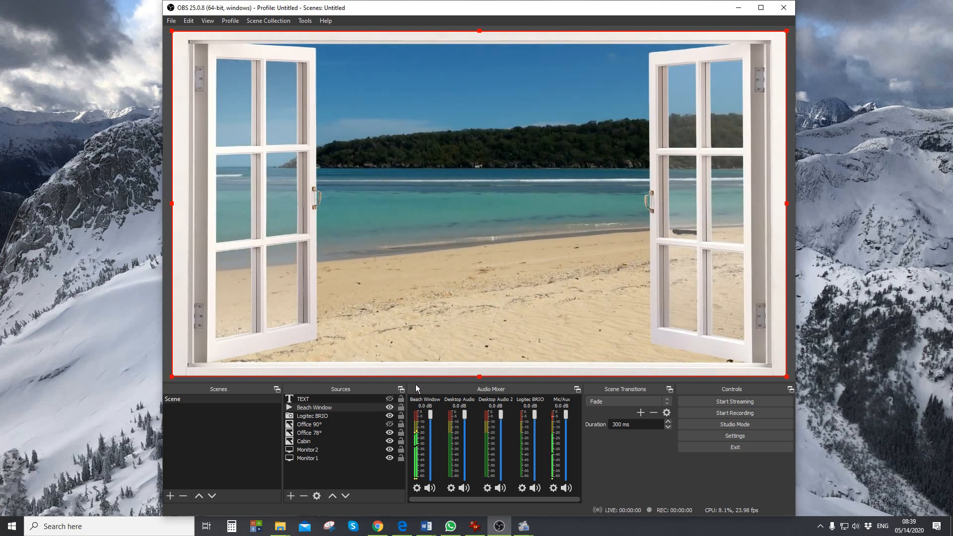
{"action": "left_click", "coordinate": [390, 407]}
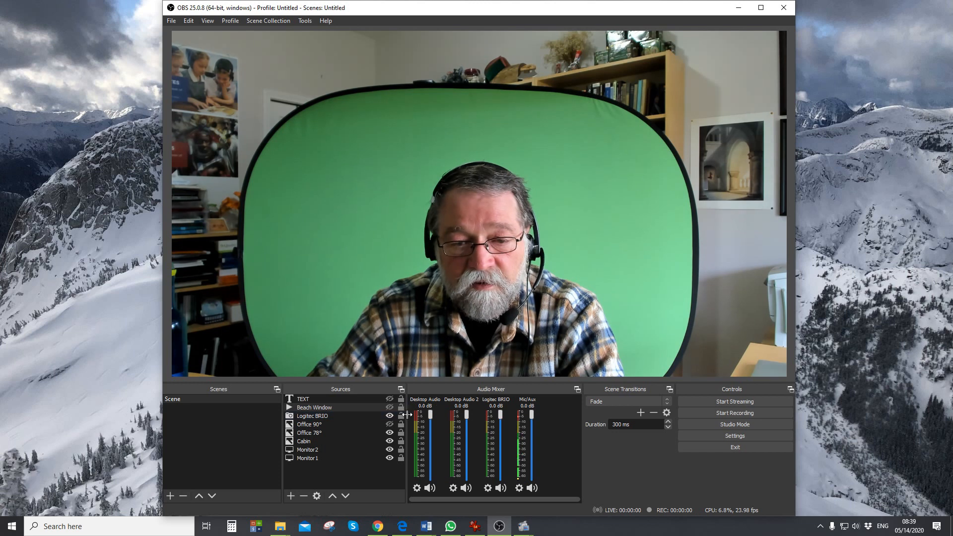
{"action": "left_click", "coordinate": [390, 407]}
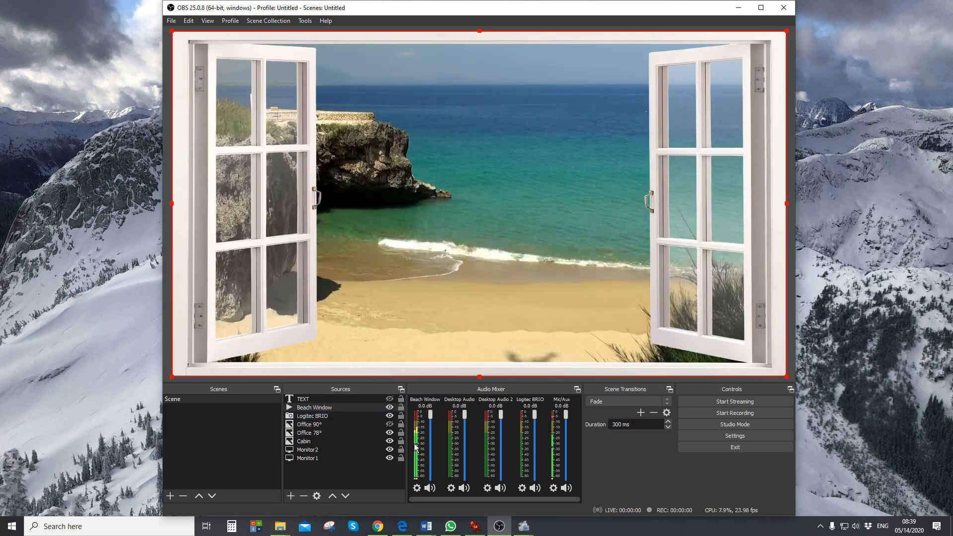
{"action": "left_click_drag", "start_coordinate": [431, 414], "coordinate": [430, 446]}
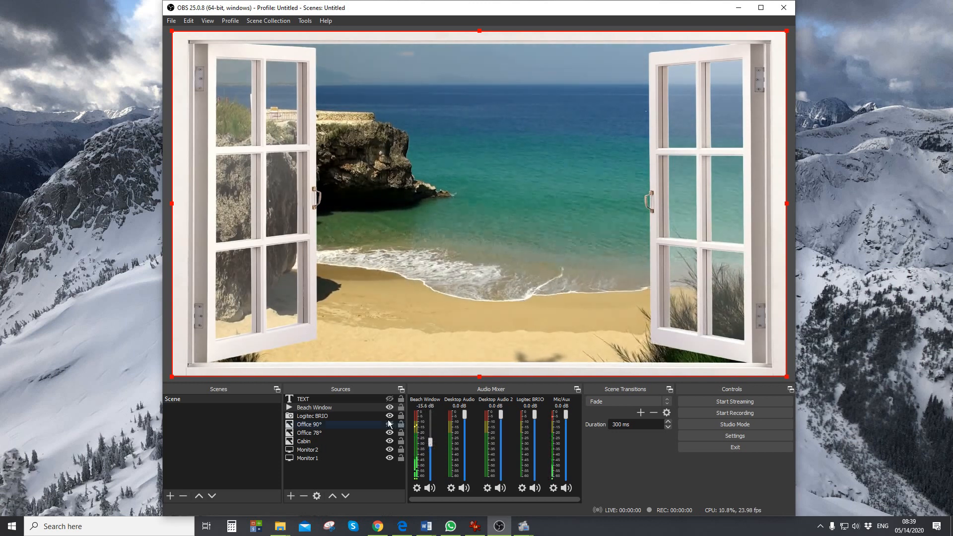
Set the Beach Window's audio monitoring to Monitor and Output and lower its volume to -30.5 dB.
{"action": "right_click", "coordinate": [431, 425]}
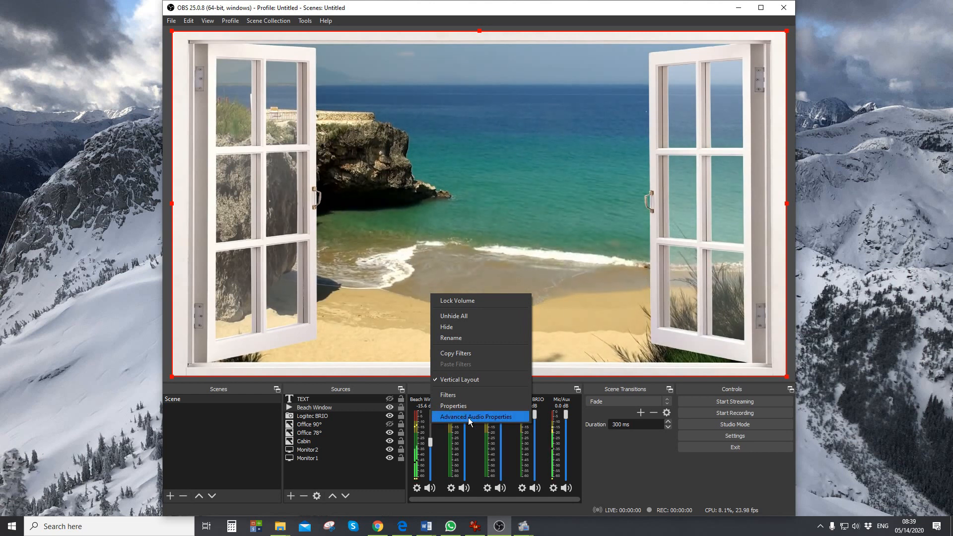
{"action": "left_click", "coordinate": [425, 425]}
{"action": "right_click", "coordinate": [424, 425]}
{"action": "left_click", "coordinate": [458, 420]}
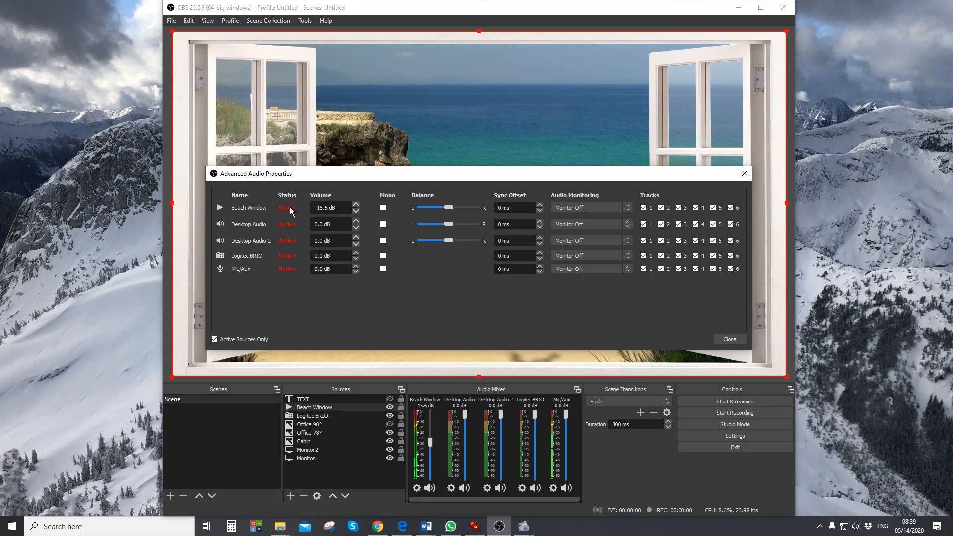
{"action": "left_click", "coordinate": [608, 208]}
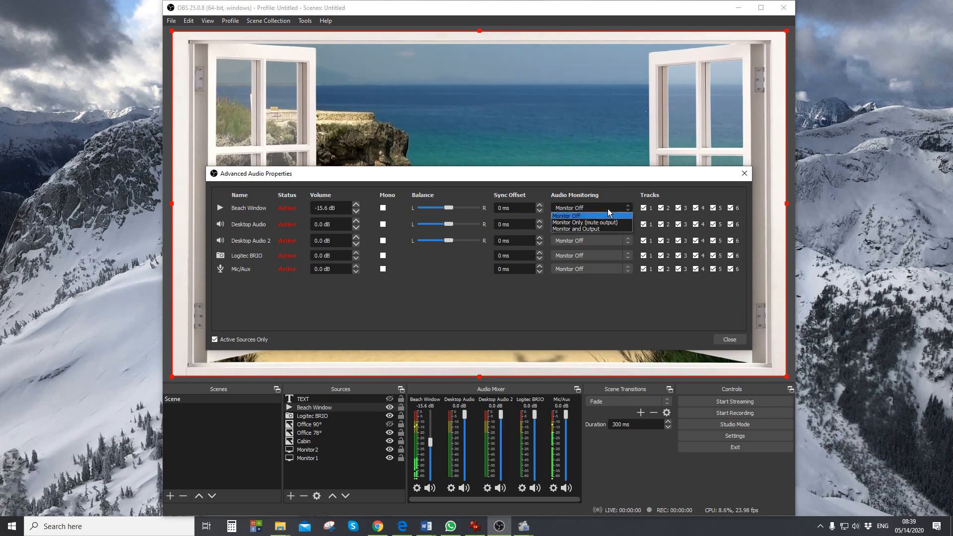
{"action": "left_click", "coordinate": [583, 229]}
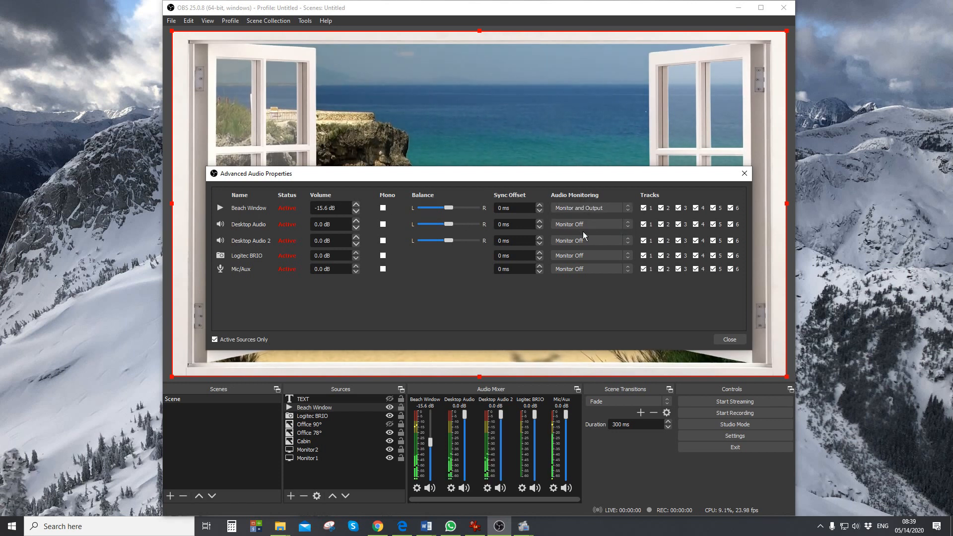
{"action": "left_click", "coordinate": [734, 340]}
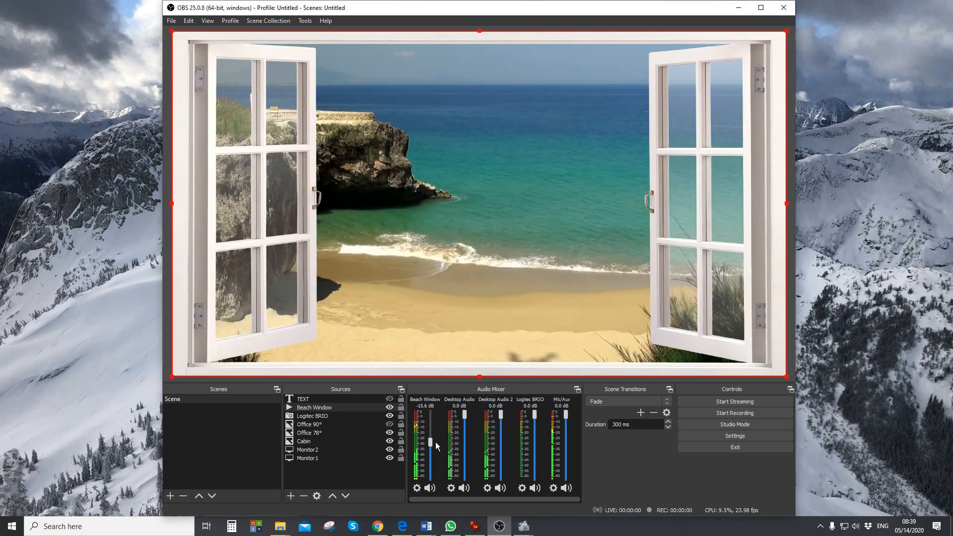
{"action": "mouse_move", "coordinate": [430, 442]}
{"action": "left_mouse_down"}
{"action": "mouse_move", "coordinate": [432, 417]}
{"action": "mouse_move", "coordinate": [430, 471]}
{"action": "mouse_move", "coordinate": [432, 447]}
{"action": "left_mouse_up"}
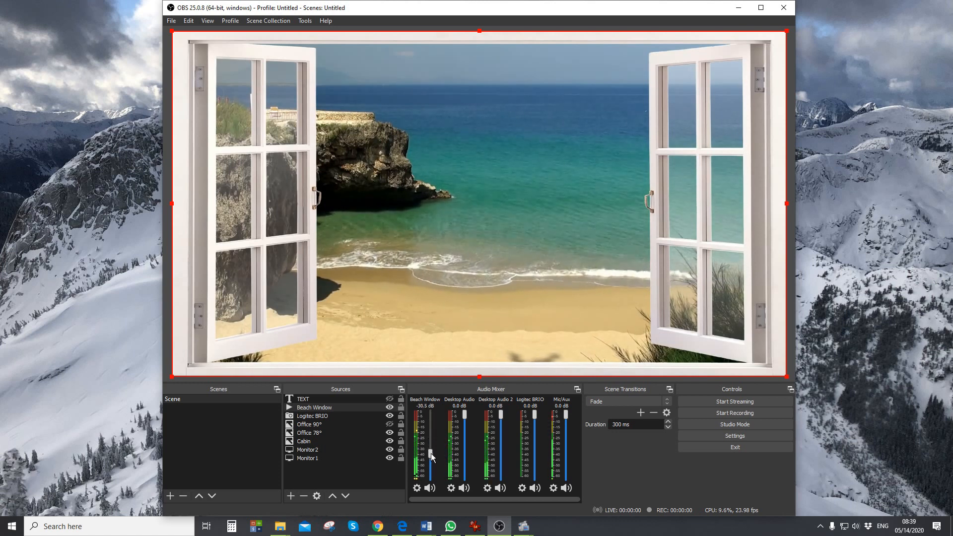
Hide the Beach Window, Logitec BRIO, Office 90°, Office 78° and Cabin sources one after another, briefly showing Office 90°.
{"action": "left_click", "coordinate": [390, 407]}
{"action": "left_click", "coordinate": [371, 415]}
{"action": "left_click", "coordinate": [366, 425]}
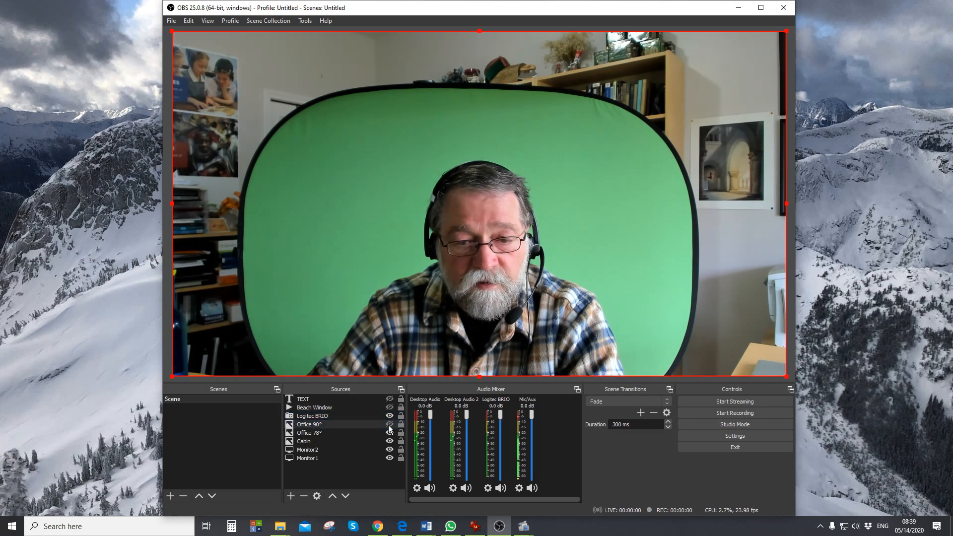
{"action": "left_click", "coordinate": [390, 417]}
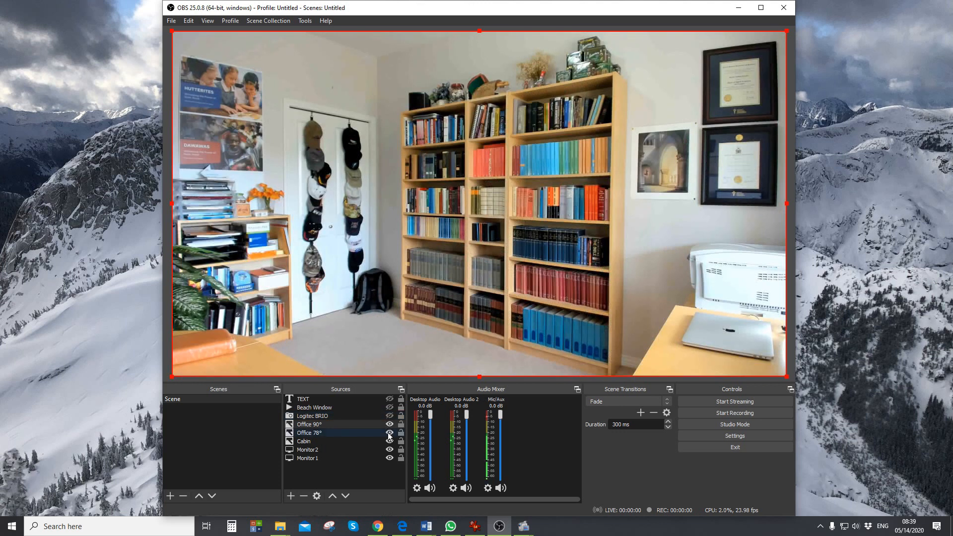
{"action": "left_click", "coordinate": [390, 425]}
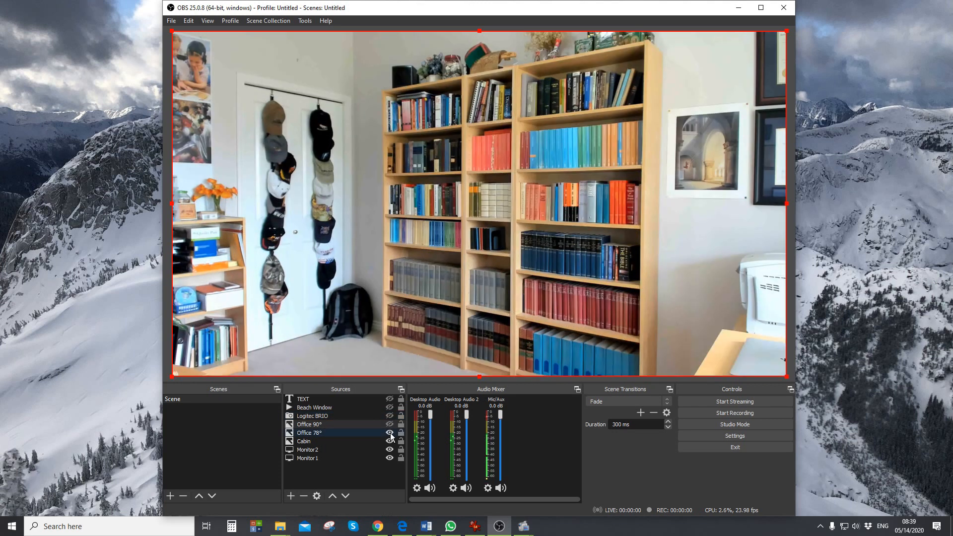
{"action": "left_click", "coordinate": [390, 433]}
{"action": "left_click", "coordinate": [389, 441]}
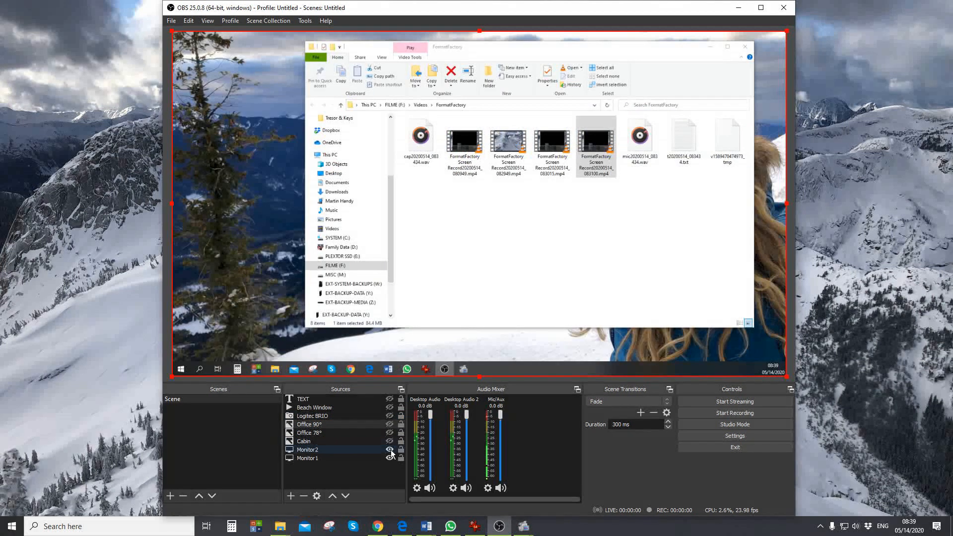
Show the Logitec BRIO source again and add a Chroma Key effect filter to it under the default name.
{"action": "left_click", "coordinate": [359, 416]}
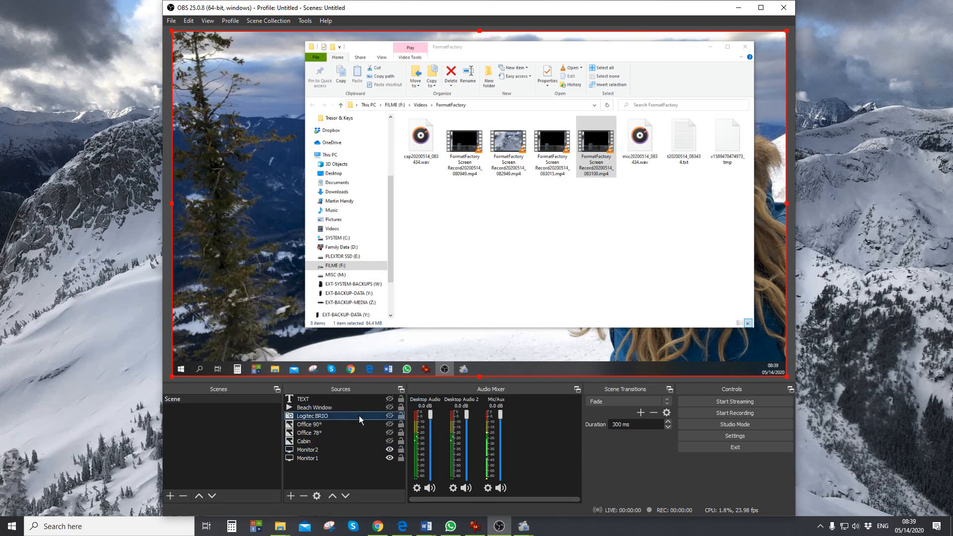
{"action": "left_click", "coordinate": [389, 416]}
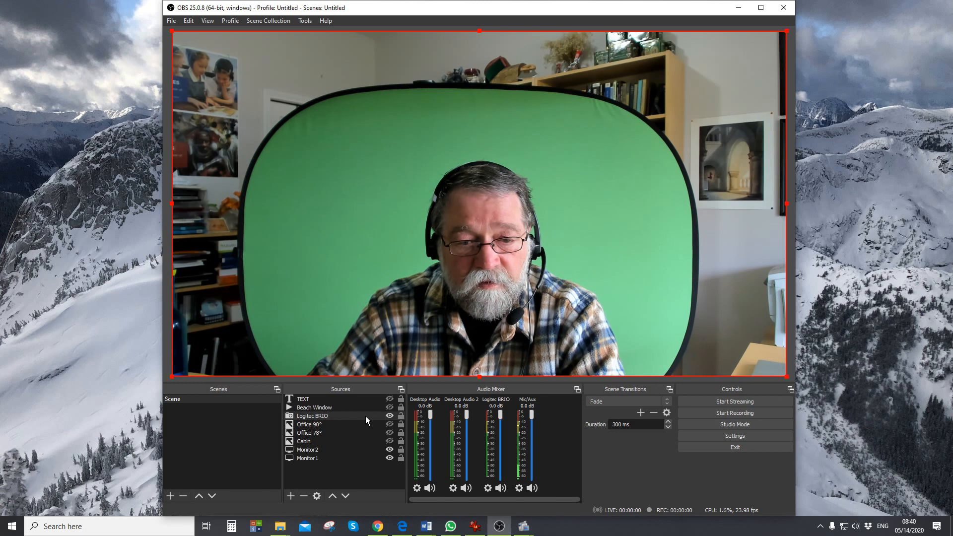
{"action": "right_click", "coordinate": [376, 416]}
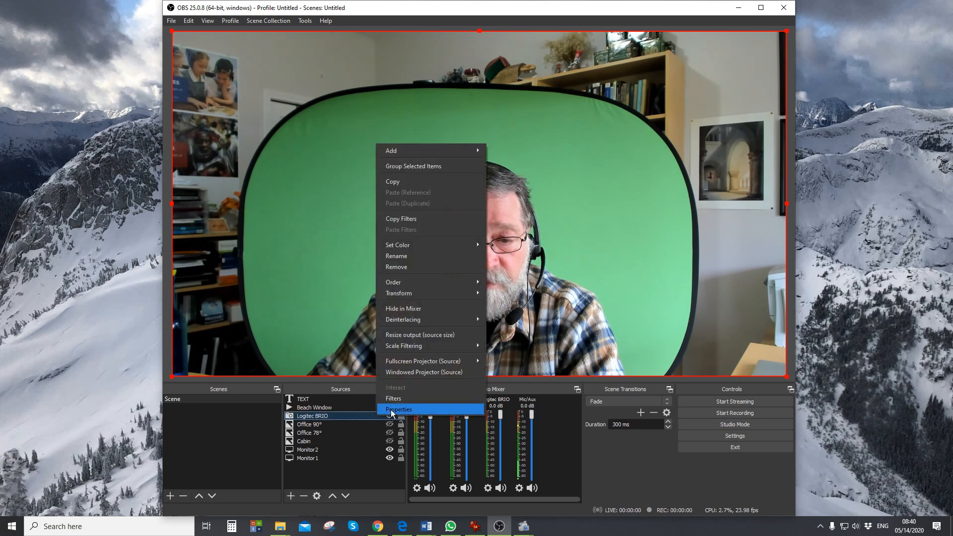
{"action": "left_click", "coordinate": [394, 398]}
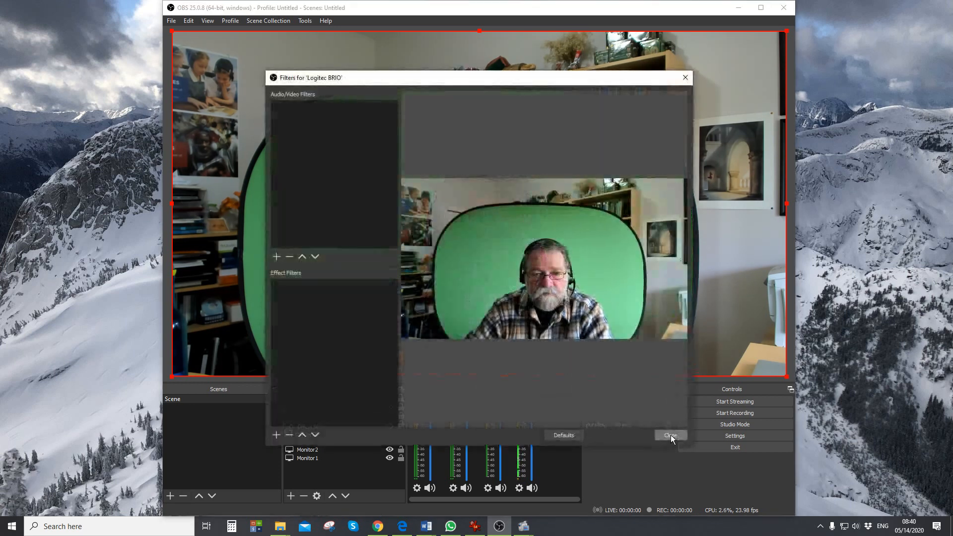
{"action": "left_click", "coordinate": [277, 435]}
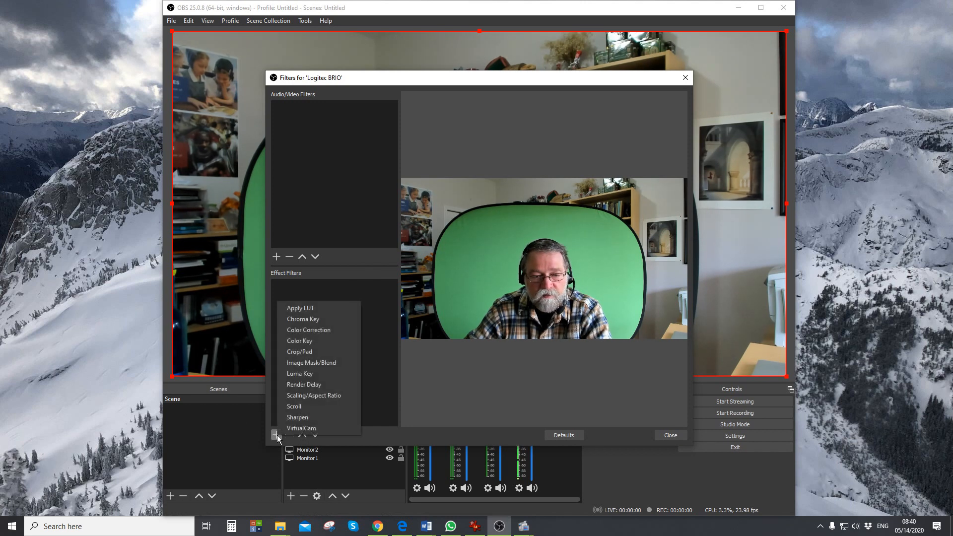
{"action": "left_click", "coordinate": [309, 319]}
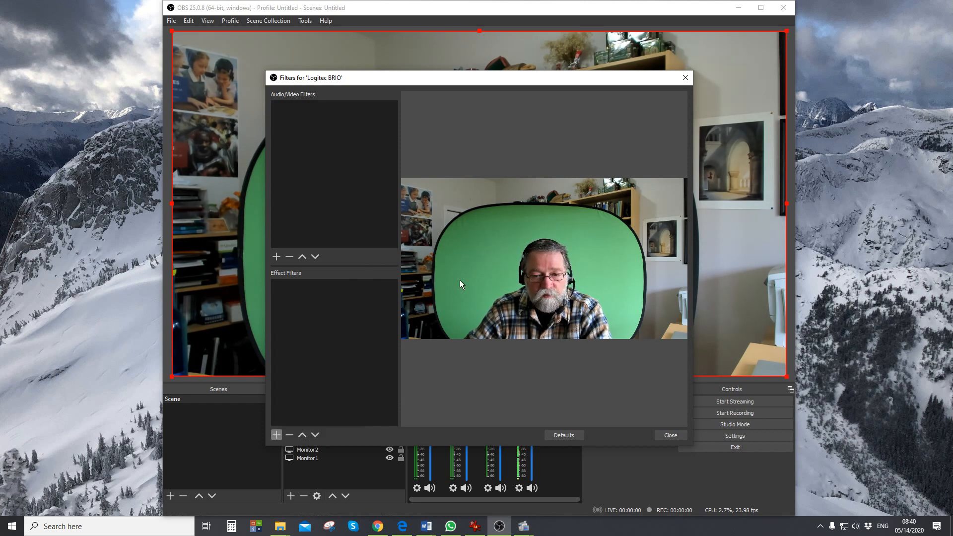
{"action": "left_click", "coordinate": [463, 276]}
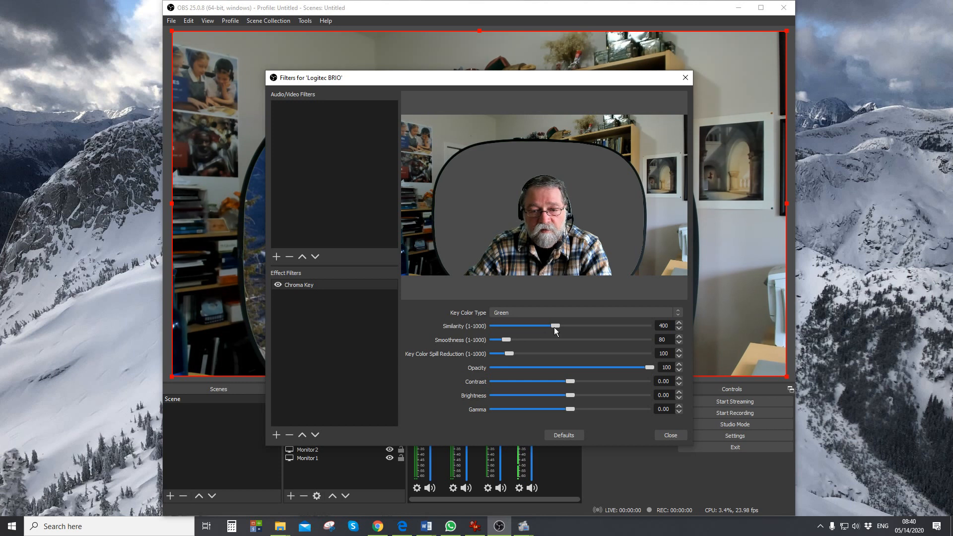
Lower the Chroma Key filter's Similarity to 252 and Smoothness to 54, and close the filter settings.
{"action": "left_click_drag", "start_coordinate": [555, 325], "coordinate": [505, 342]}
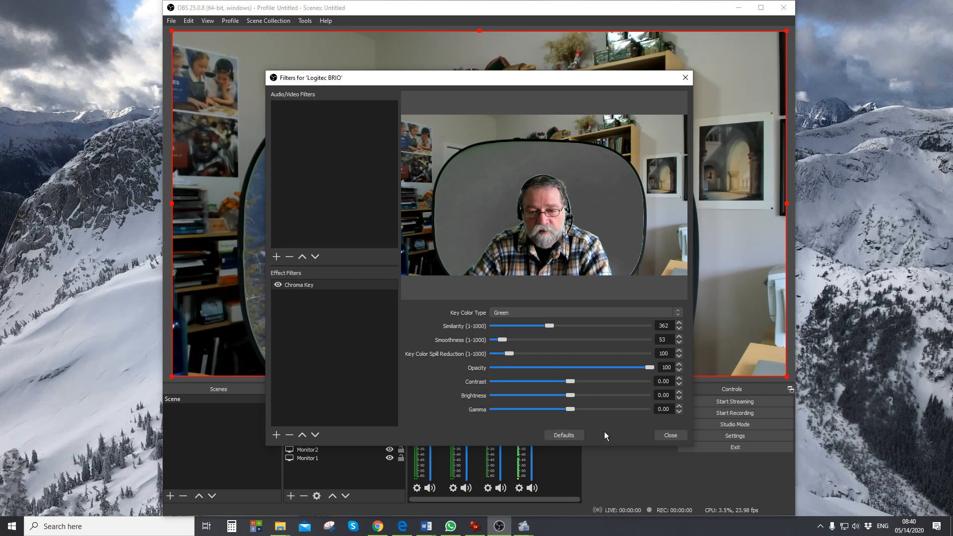
{"action": "left_click", "coordinate": [543, 339]}
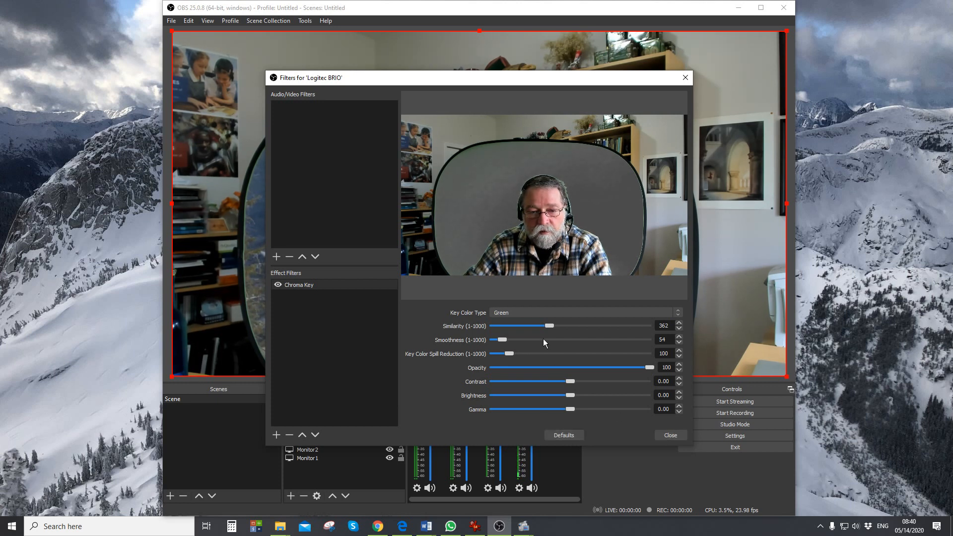
{"action": "left_click_drag", "start_coordinate": [552, 328], "coordinate": [535, 328]}
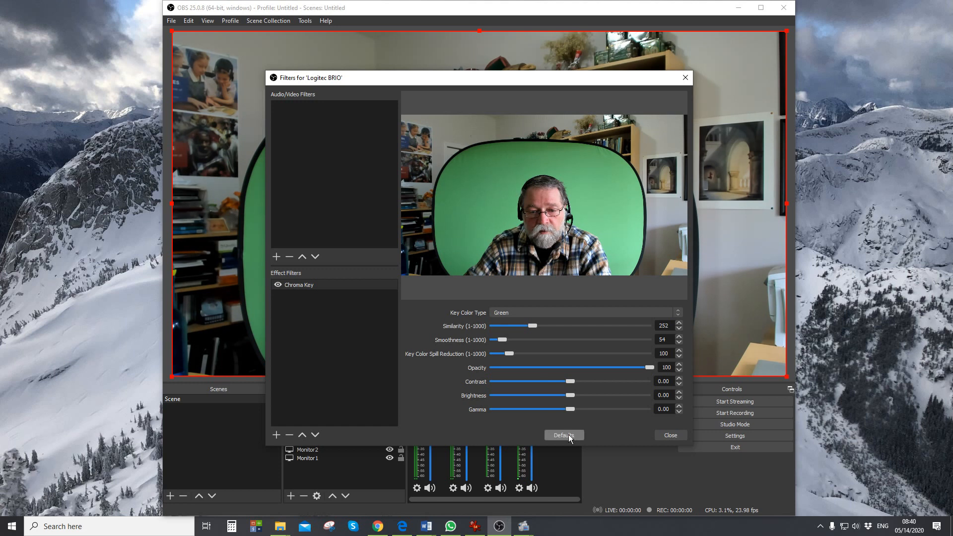
{"action": "left_click", "coordinate": [670, 436]}
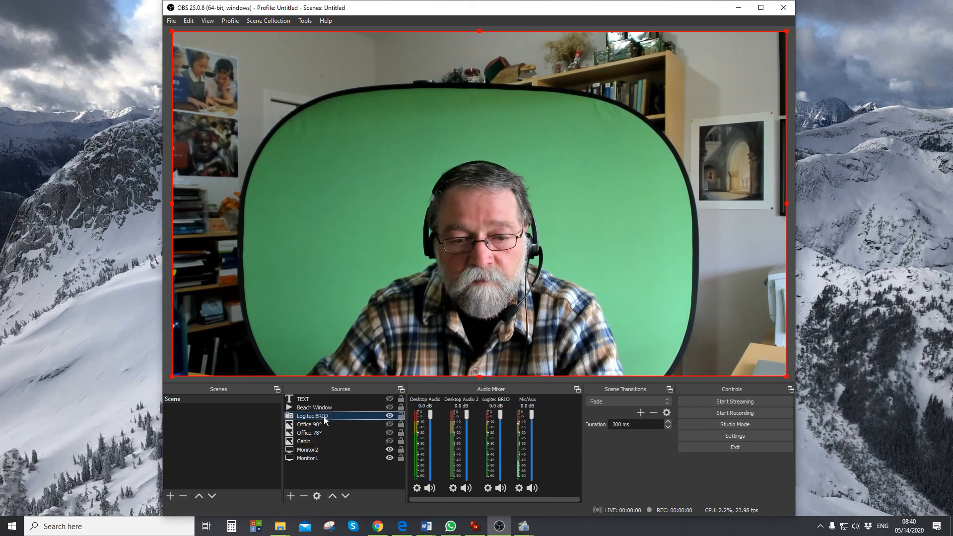
Reopen the Logitec BRIO filters and reset the Chroma Key settings to their defaults.
{"action": "right_click", "coordinate": [324, 418]}
{"action": "left_click", "coordinate": [347, 400]}
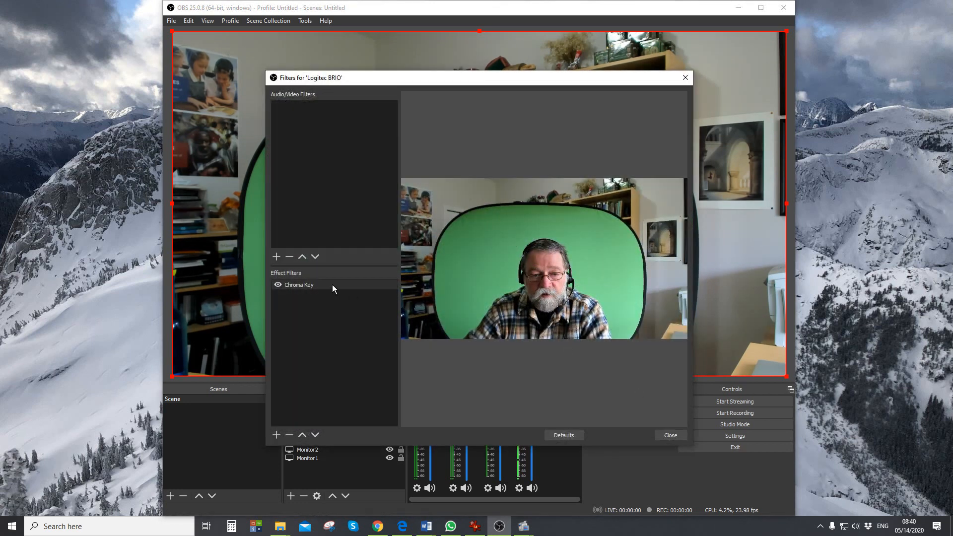
{"action": "left_click", "coordinate": [333, 288]}
{"action": "left_click", "coordinate": [574, 439]}
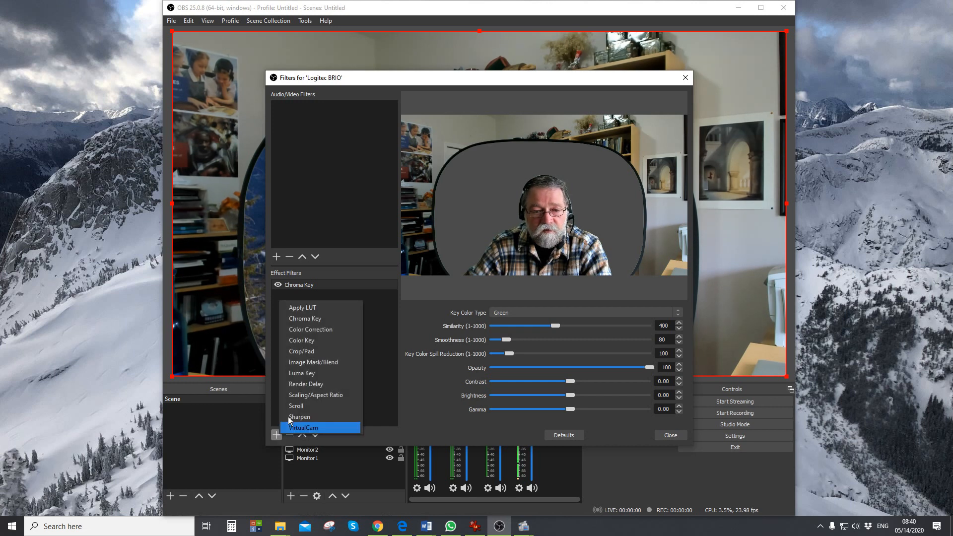
Add a Crop/Pad effect filter to Logitec BRIO under the default name and disable the Chroma Key filter.
{"action": "left_click", "coordinate": [309, 354]}
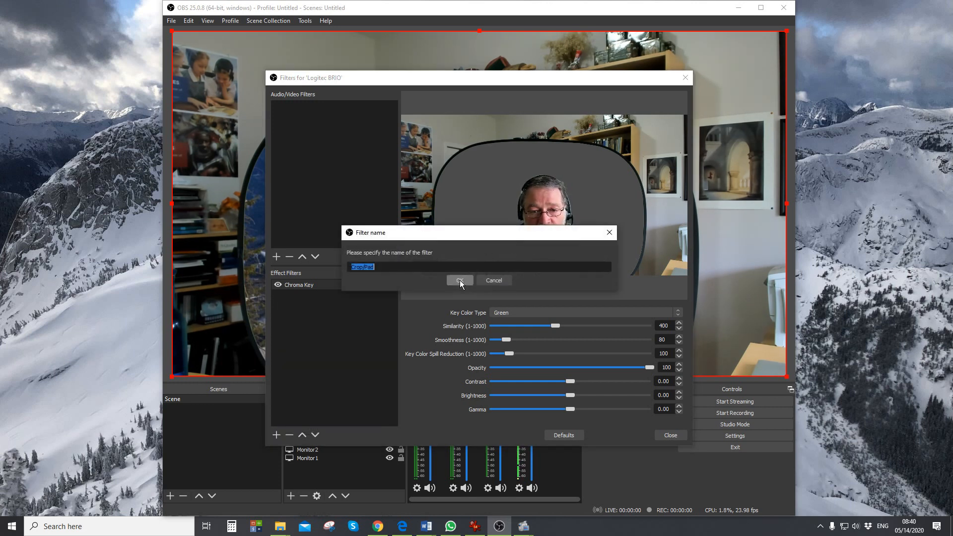
{"action": "left_click", "coordinate": [460, 280]}
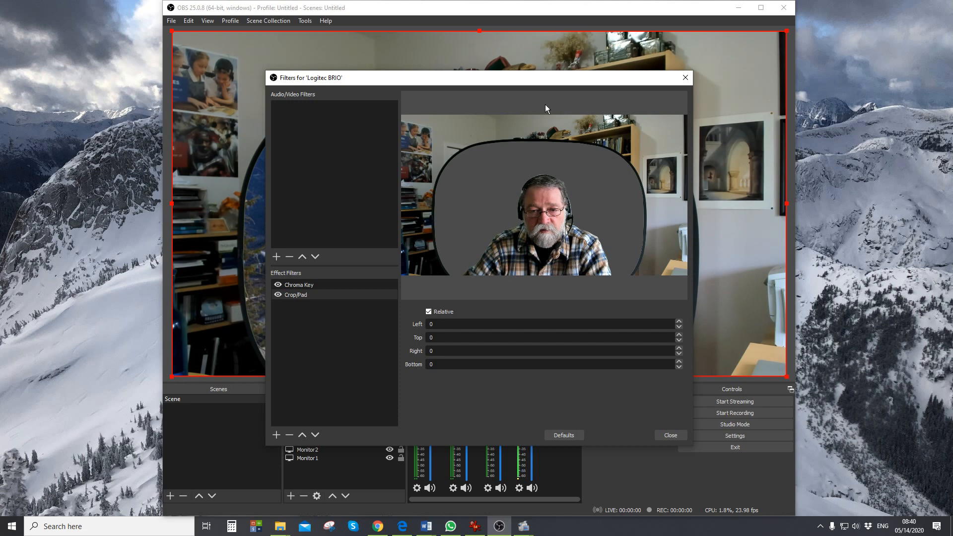
{"action": "left_click", "coordinate": [279, 285]}
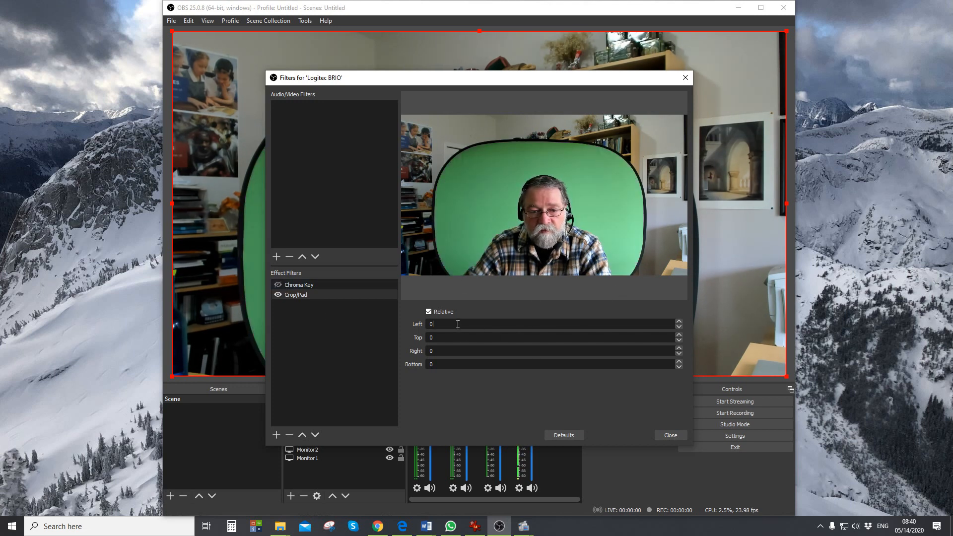
Set the Crop/Pad filter's Left to 300, Right to 350 and Top to 280.
{"action": "type", "text": "300"}
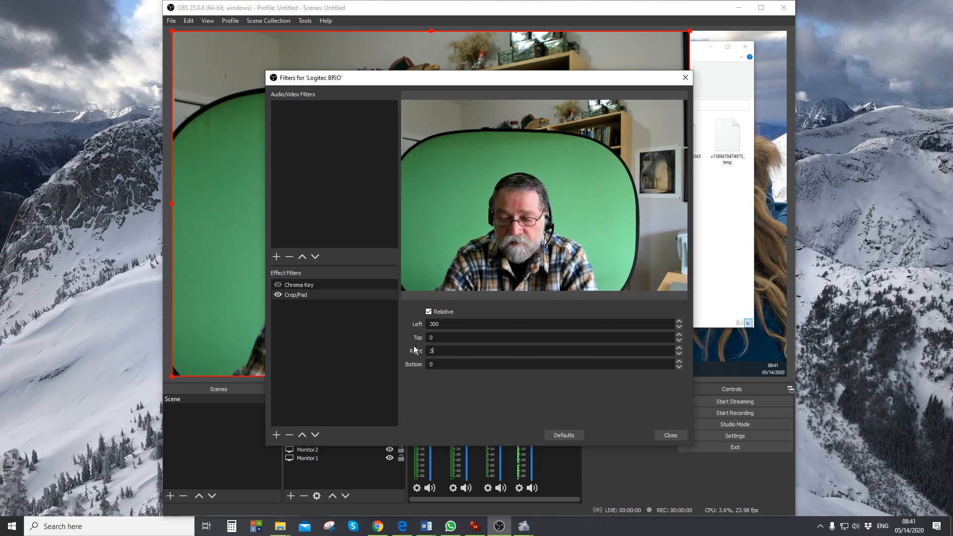
{"action": "type", "text": "350"}
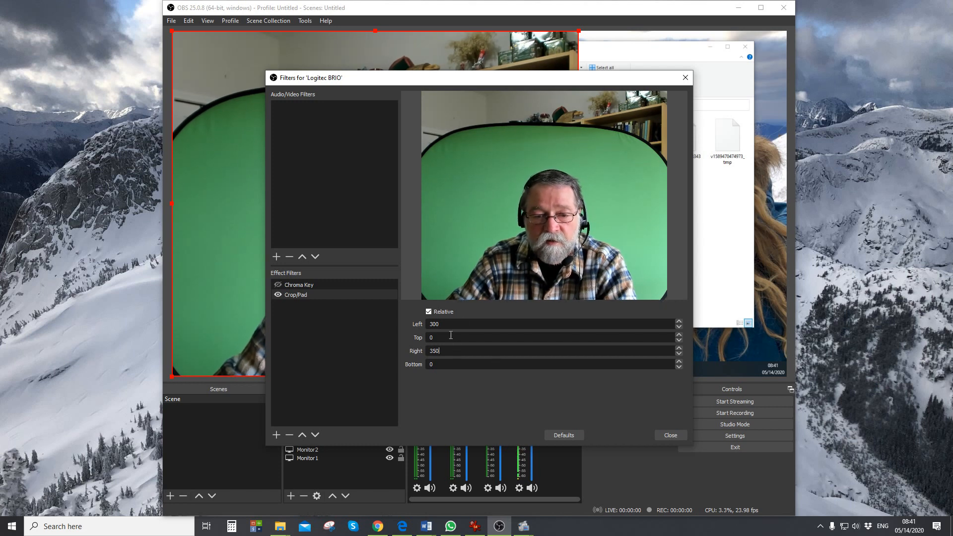
{"action": "type", "text": "250"}
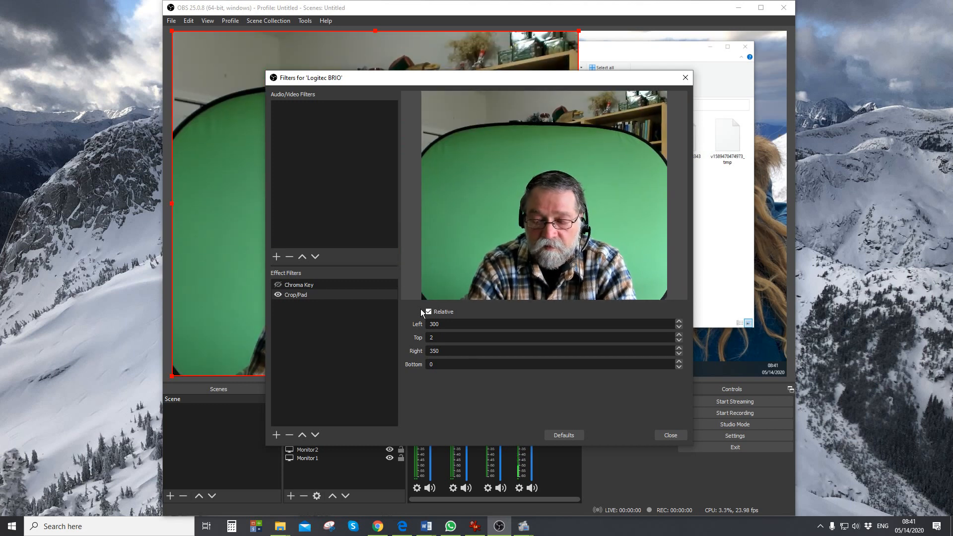
{"action": "key", "text": "BackSpace"}
{"action": "key", "text": "BackSpace"}
{"action": "type", "text": "80"}
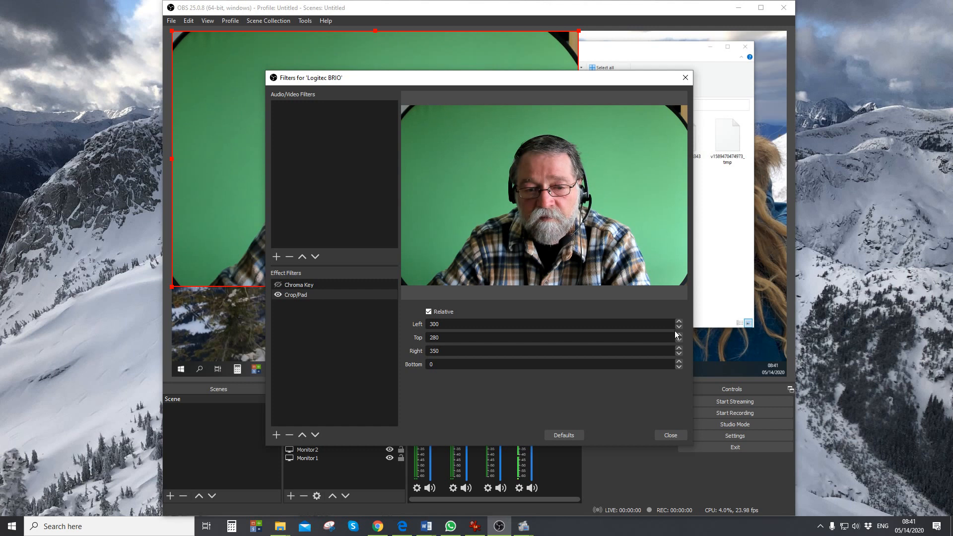
Fine-tune the crop to Right 411 and Left 340, increase Top until only green backdrop surrounds the presenter, and re-enable the Chroma Key filter.
{"action": "left_click", "coordinate": [679, 349]}
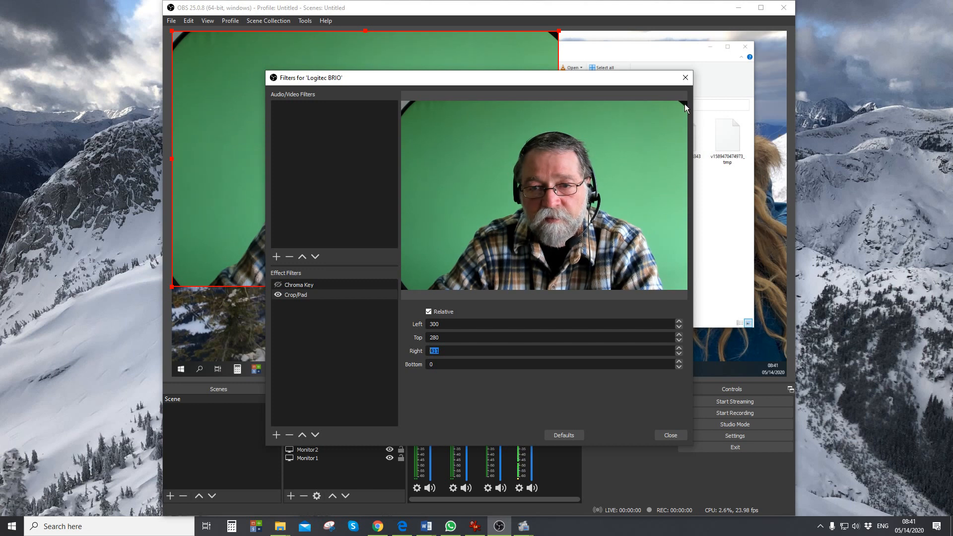
{"action": "left_click", "coordinate": [678, 321]}
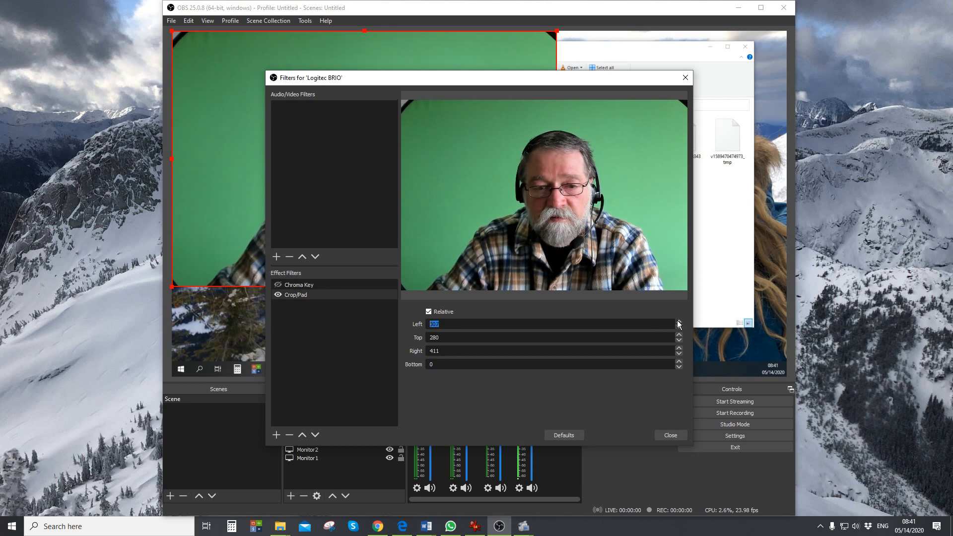
{"action": "left_click", "coordinate": [679, 322]}
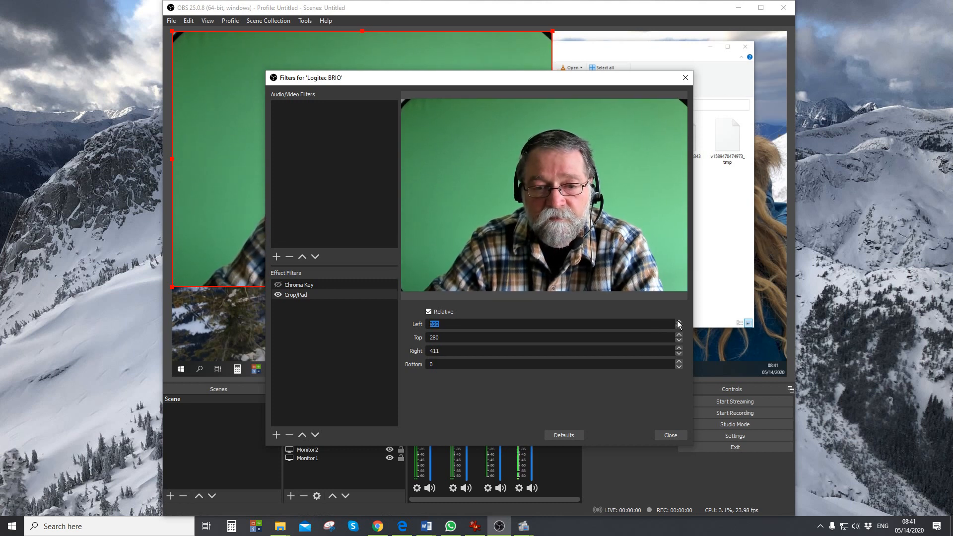
{"action": "left_click", "coordinate": [678, 322]}
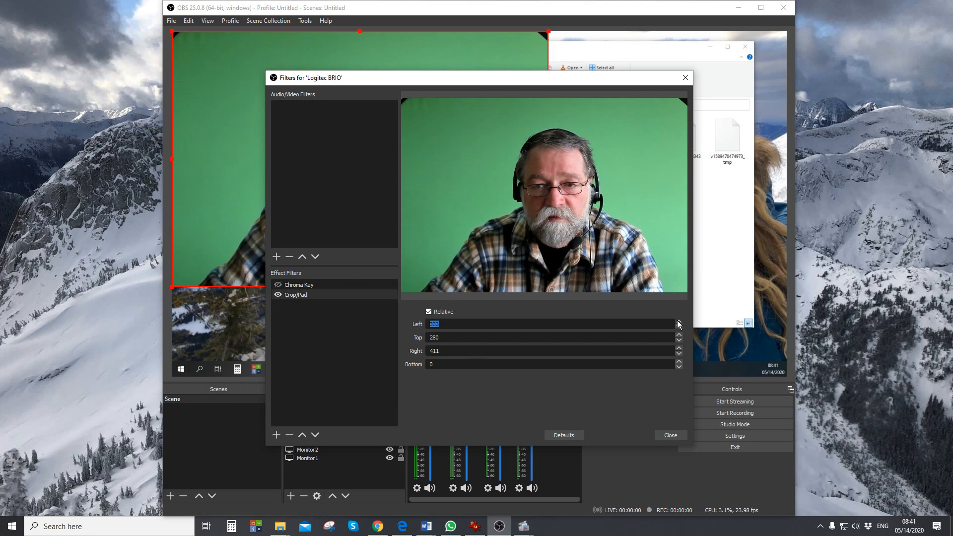
{"action": "left_click", "coordinate": [678, 322]}
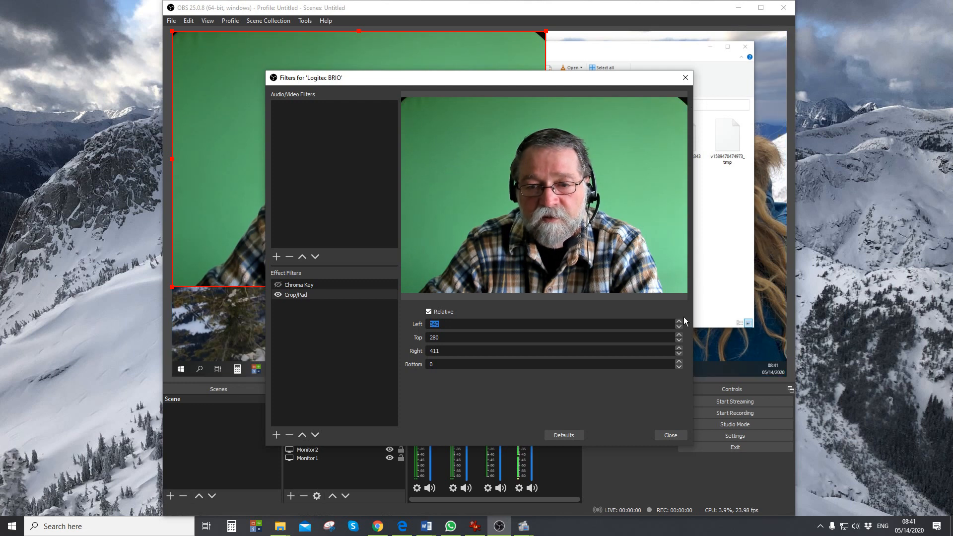
{"action": "left_click", "coordinate": [679, 335]}
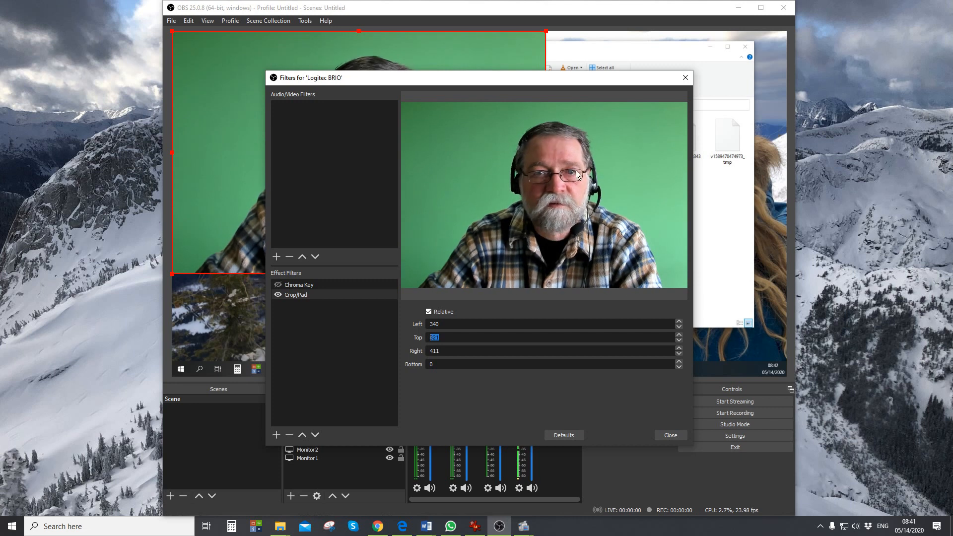
{"action": "left_click", "coordinate": [277, 285]}
{"action": "left_click", "coordinate": [670, 435]}
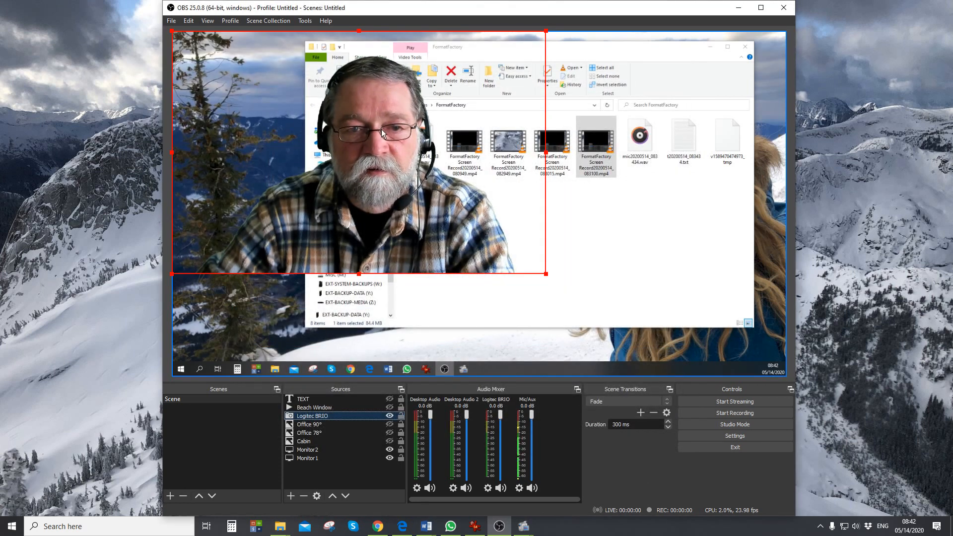
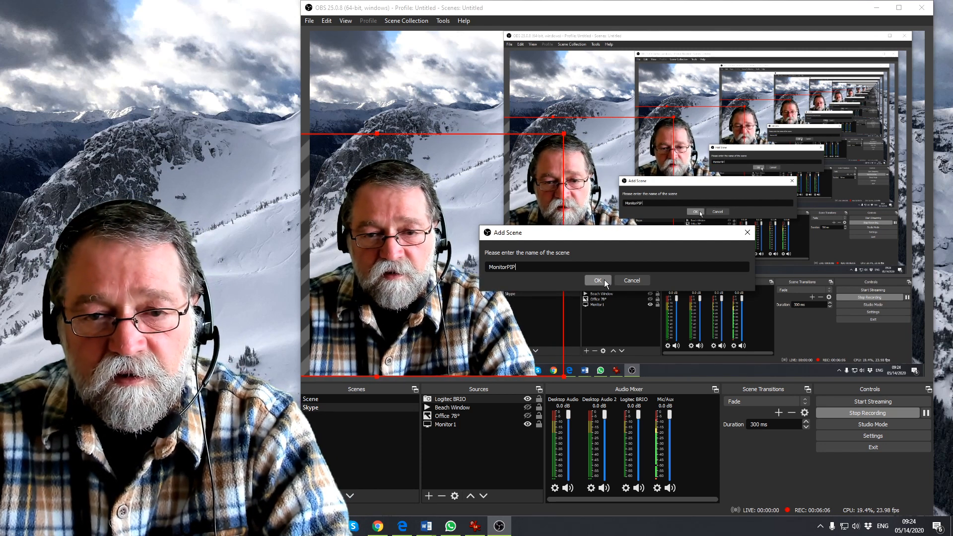
Create the scene MonitorPIP and add the existing Logitec BRIO video capture device to it.
{"action": "left_click", "coordinate": [604, 281]}
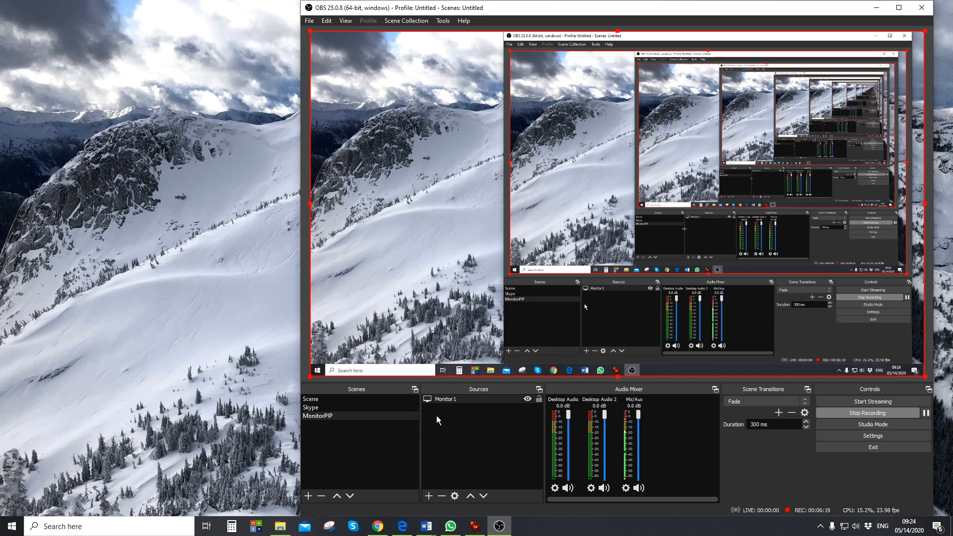
{"action": "left_click", "coordinate": [430, 496]}
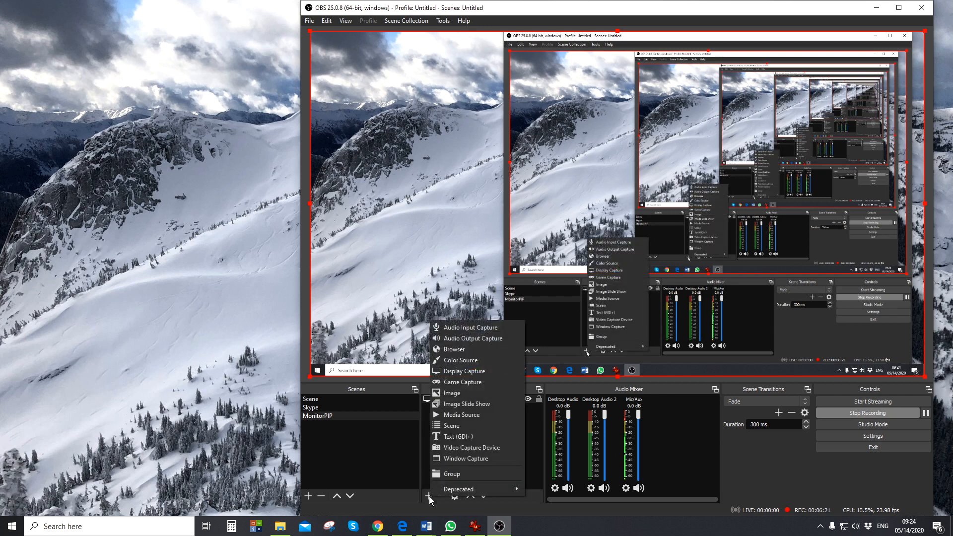
{"action": "left_click", "coordinate": [461, 448]}
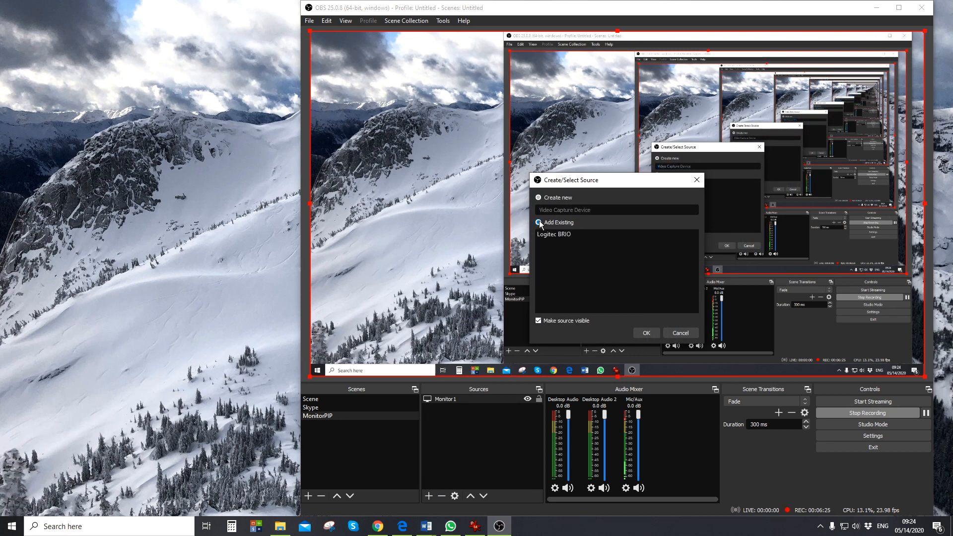
{"action": "left_click", "coordinate": [551, 234]}
{"action": "left_click", "coordinate": [646, 333]}
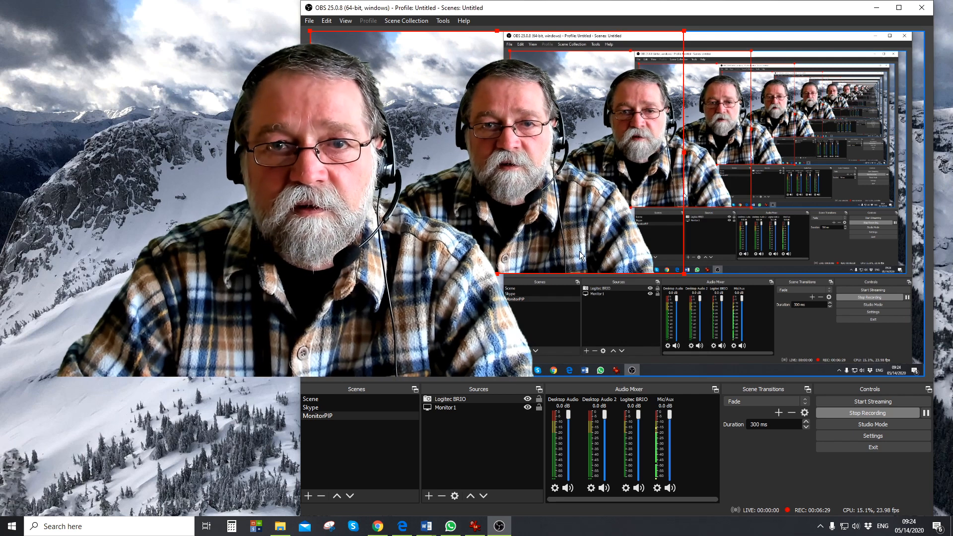
Move the Logitec BRIO image to the preview's lower-left corner, scale it down, and select the MonitorPIP scene.
{"action": "left_click_drag", "start_coordinate": [520, 172], "coordinate": [635, 275]}
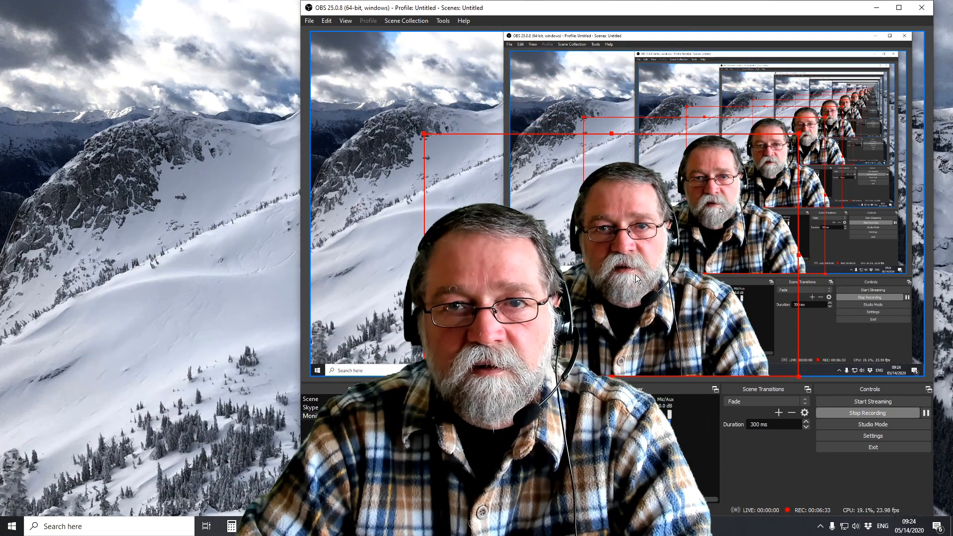
{"action": "left_click_drag", "start_coordinate": [657, 251], "coordinate": [487, 251]}
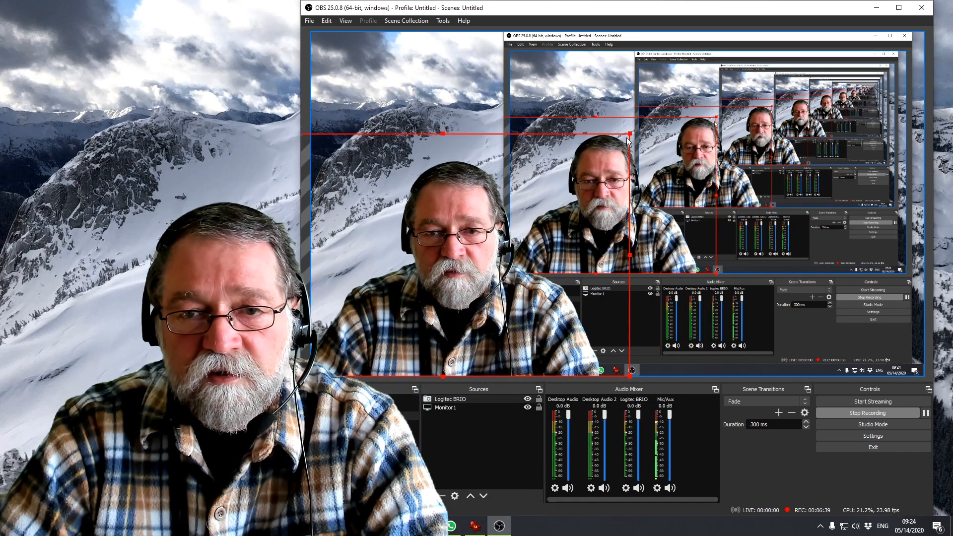
{"action": "left_click_drag", "start_coordinate": [629, 142], "coordinate": [496, 293]}
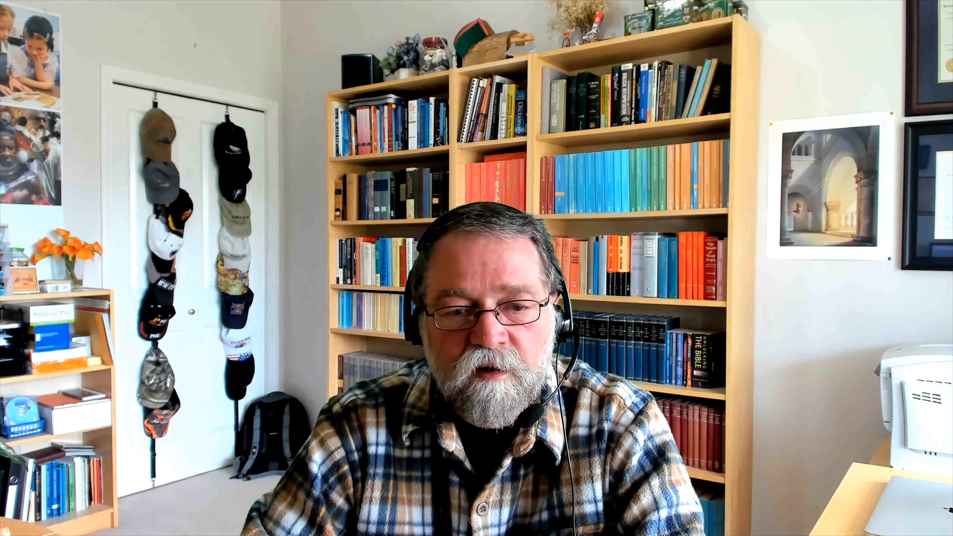
{"action": "left_click", "coordinate": [320, 416]}
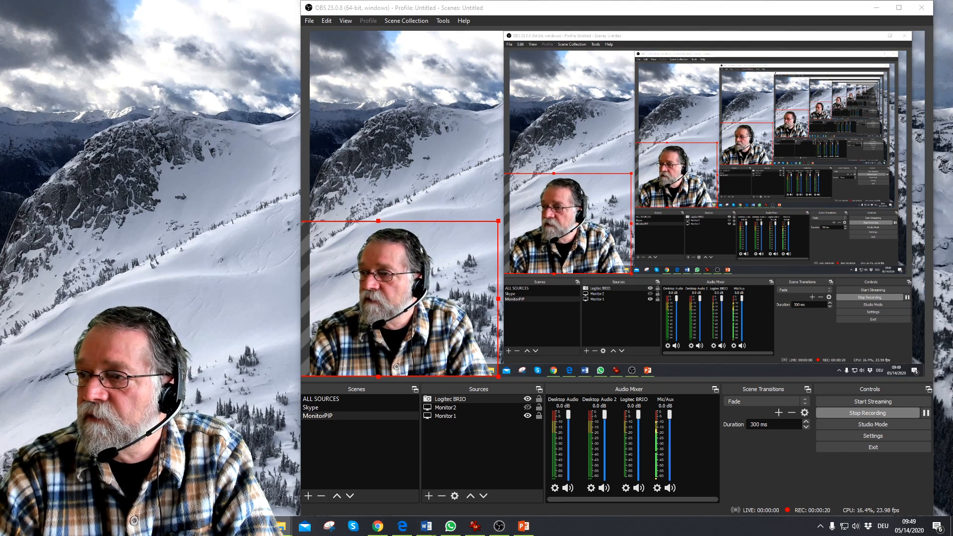
Bring the FILME (F:) File Explorer window over from the second monitor and move it back there.
{"action": "left_click_drag", "start_coordinate": [952, 38], "coordinate": [713, 84]}
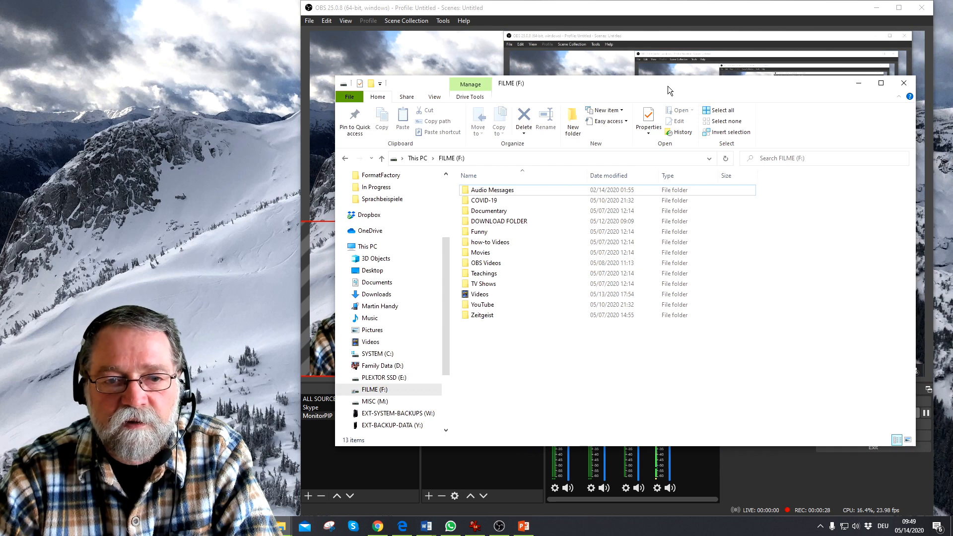
{"action": "left_click_drag", "start_coordinate": [668, 85], "coordinate": [952, 83]}
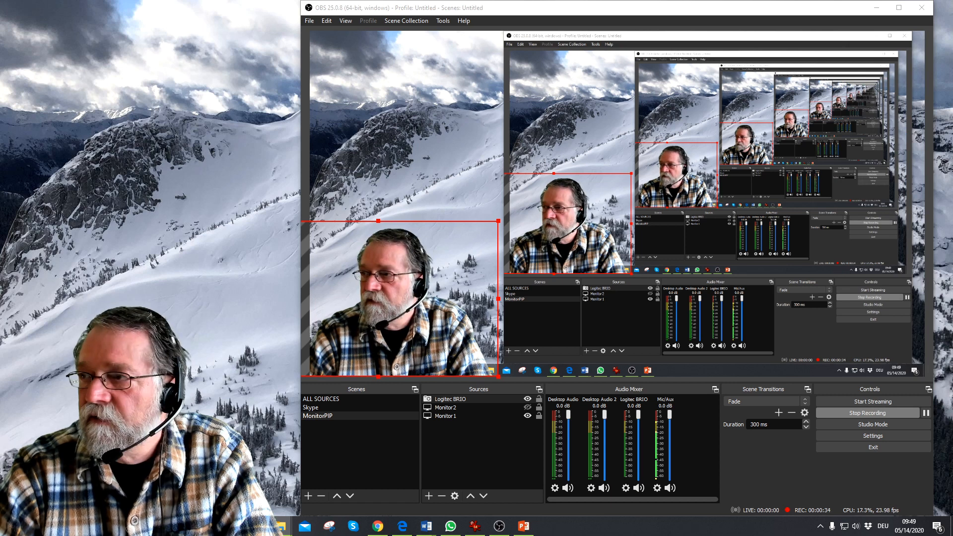
{"action": "mouse_move", "coordinate": [952, 83]}
{"action": "left_mouse_down"}
{"action": "mouse_move", "coordinate": [952, 31]}
{"action": "mouse_move", "coordinate": [952, 64]}
{"action": "mouse_move", "coordinate": [704, 90]}
{"action": "mouse_move", "coordinate": [952, 87]}
{"action": "left_mouse_up"}
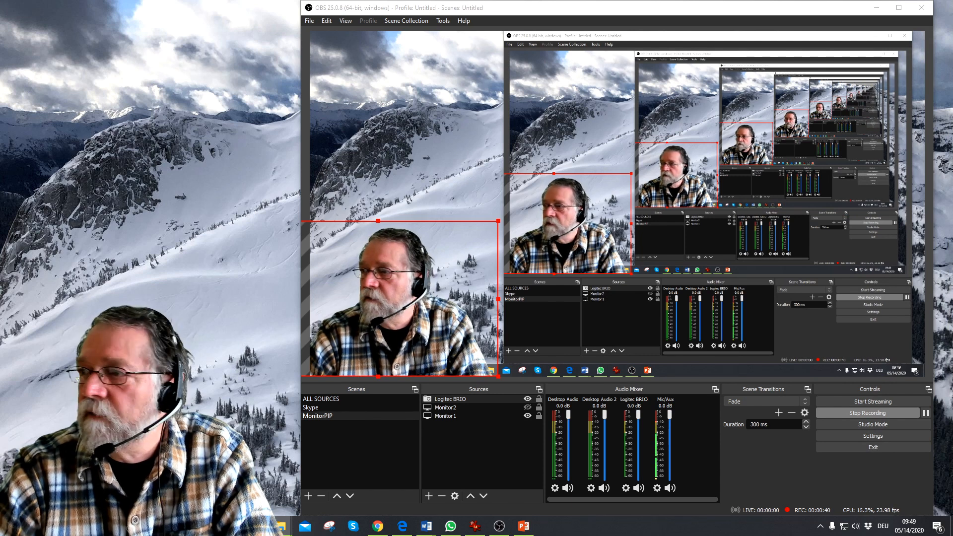
{"action": "mouse_move", "coordinate": [952, 85]}
{"action": "left_mouse_down"}
{"action": "mouse_move", "coordinate": [724, 81]}
{"action": "mouse_move", "coordinate": [952, 82]}
{"action": "left_mouse_up"}
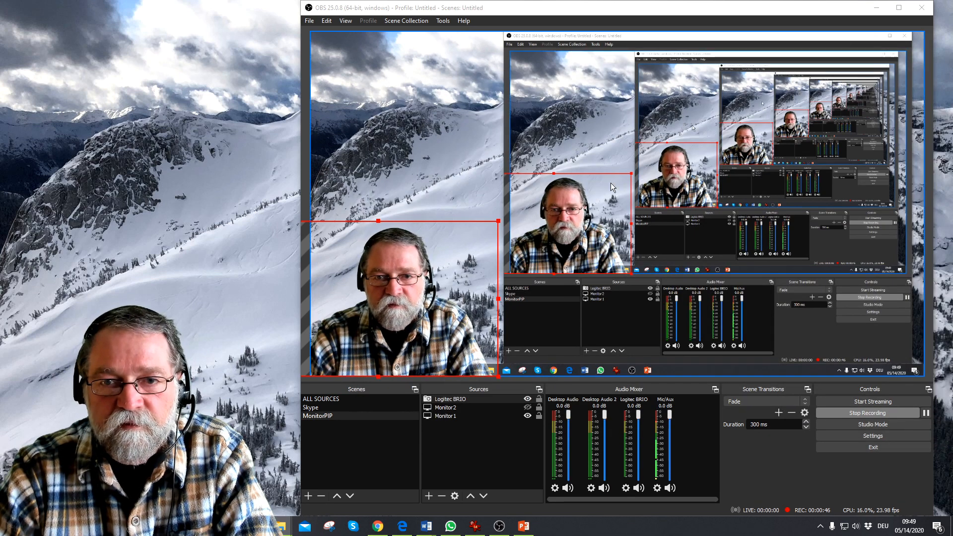
Flip the Logitec BRIO source horizontally and shift it slightly to the right in the preview.
{"action": "right_click", "coordinate": [400, 306]}
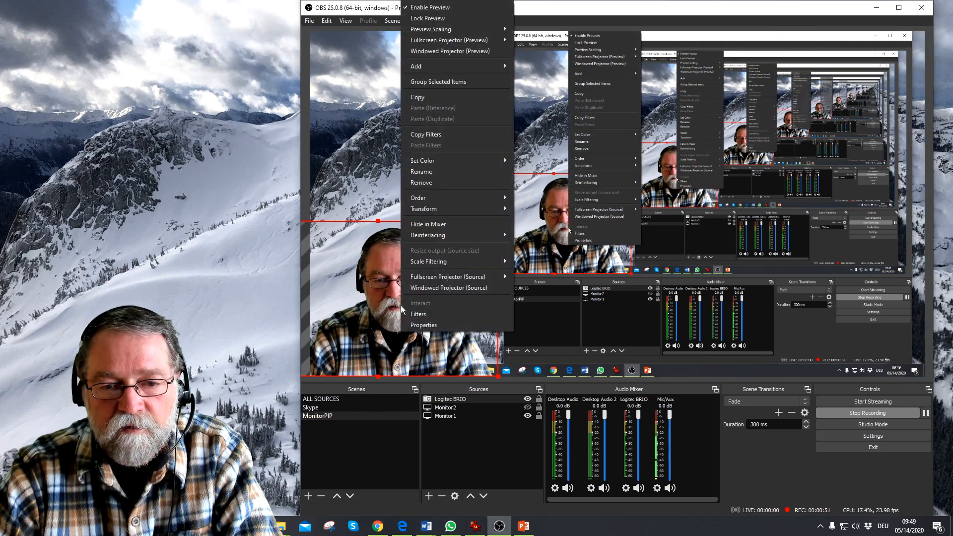
{"action": "right_click", "coordinate": [449, 398]}
{"action": "mouse_move", "coordinate": [492, 276]}
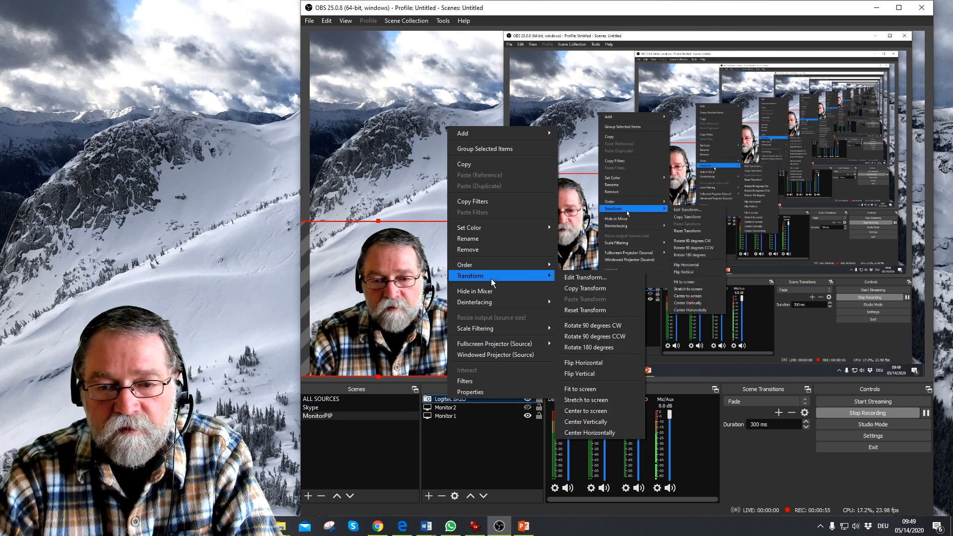
{"action": "left_click", "coordinate": [597, 369]}
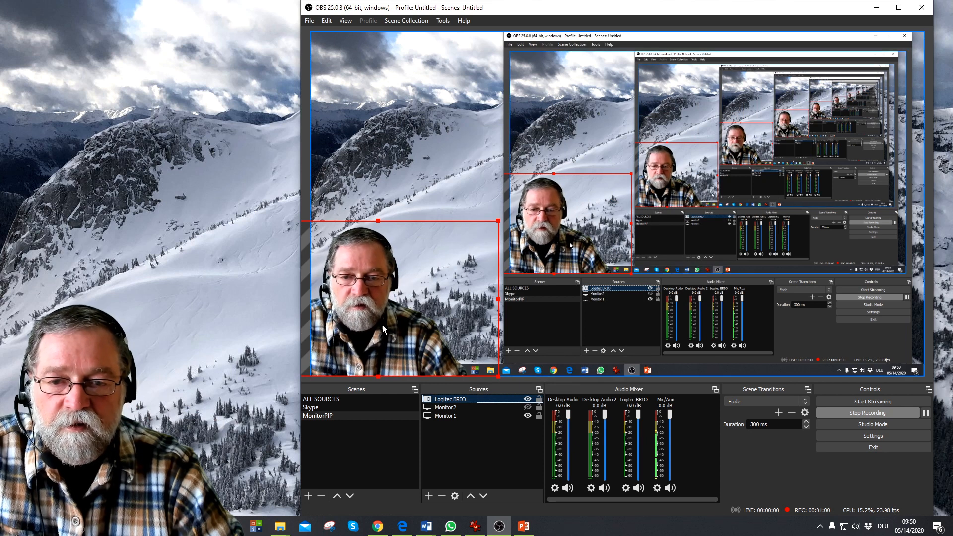
{"action": "left_click_drag", "start_coordinate": [379, 293], "coordinate": [402, 293]}
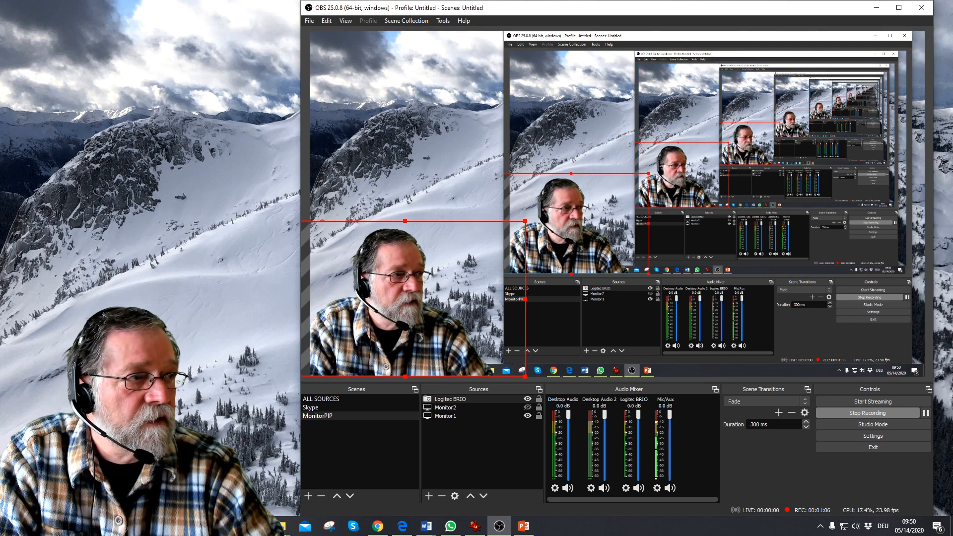
With the webcam flipped, bring the File Explorer window onto the recorded monitor again and return it to the second monitor.
{"action": "left_click_drag", "start_coordinate": [939, 44], "coordinate": [713, 69]}
{"action": "left_click_drag", "start_coordinate": [951, 69], "coordinate": [603, 56]}
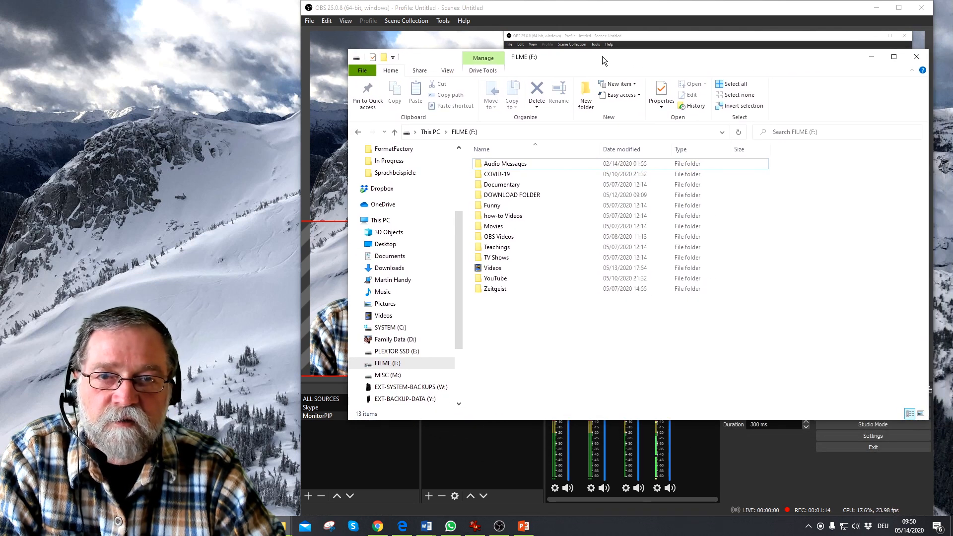
{"action": "left_click_drag", "start_coordinate": [603, 57], "coordinate": [952, 58]}
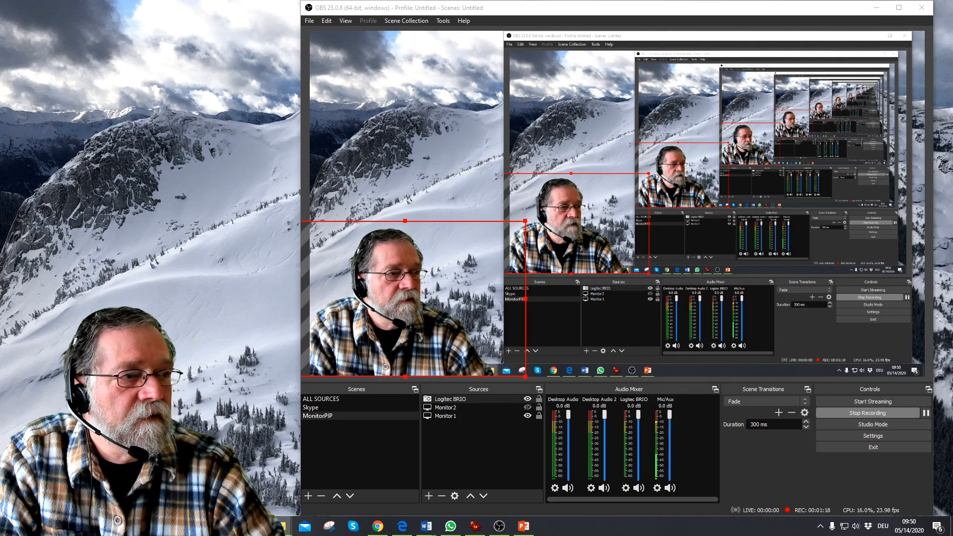
Flip the Logitec BRIO source horizontally again and shift it slightly to the left in the preview.
{"action": "right_click", "coordinate": [466, 400]}
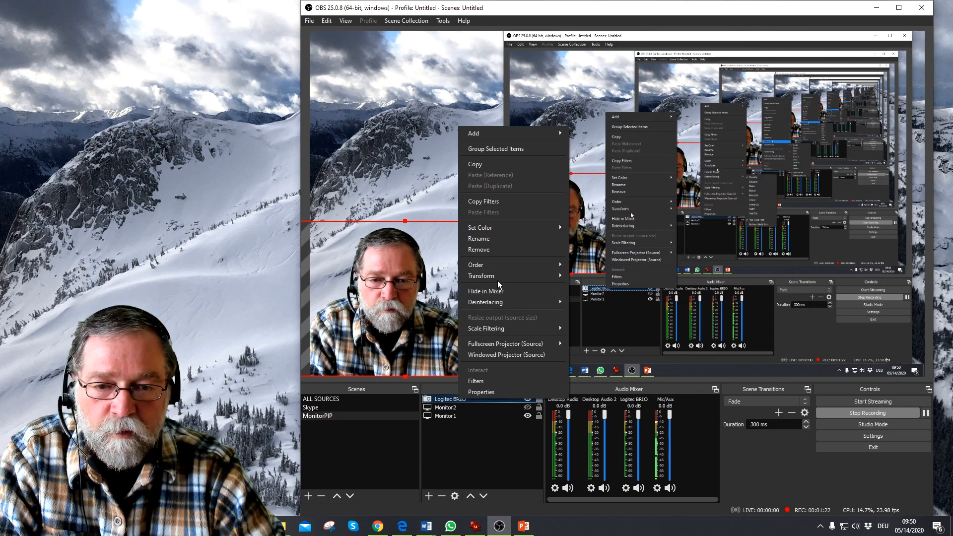
{"action": "mouse_move", "coordinate": [517, 273]}
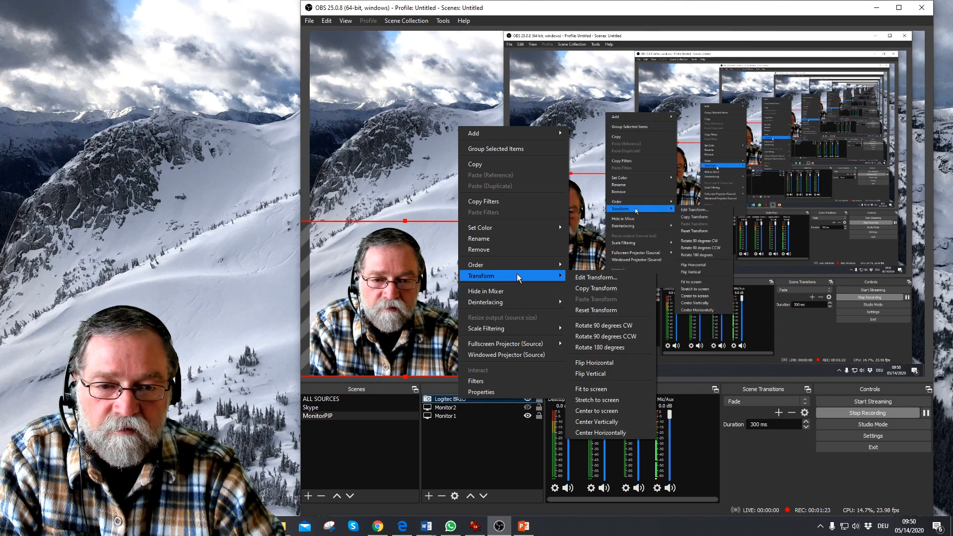
{"action": "left_click", "coordinate": [609, 363]}
{"action": "mouse_move", "coordinate": [435, 317]}
{"action": "left_mouse_down"}
{"action": "mouse_move", "coordinate": [413, 317]}
{"action": "mouse_move", "coordinate": [454, 314]}
{"action": "mouse_move", "coordinate": [428, 315]}
{"action": "left_mouse_up"}
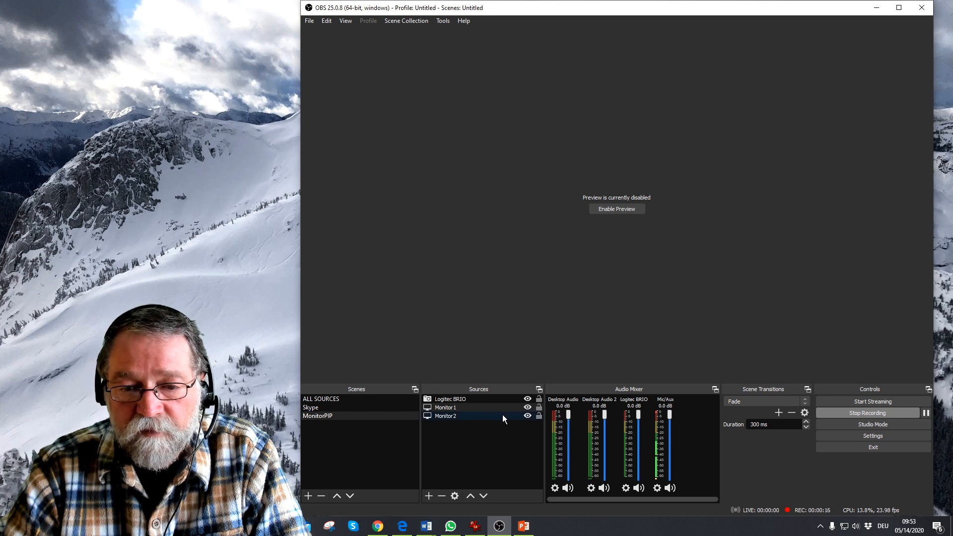
Hide the Monitor1 source to expose Monitor2, and briefly run the PowerPoint slide show from the beginning before ending it.
{"action": "left_click", "coordinate": [527, 408]}
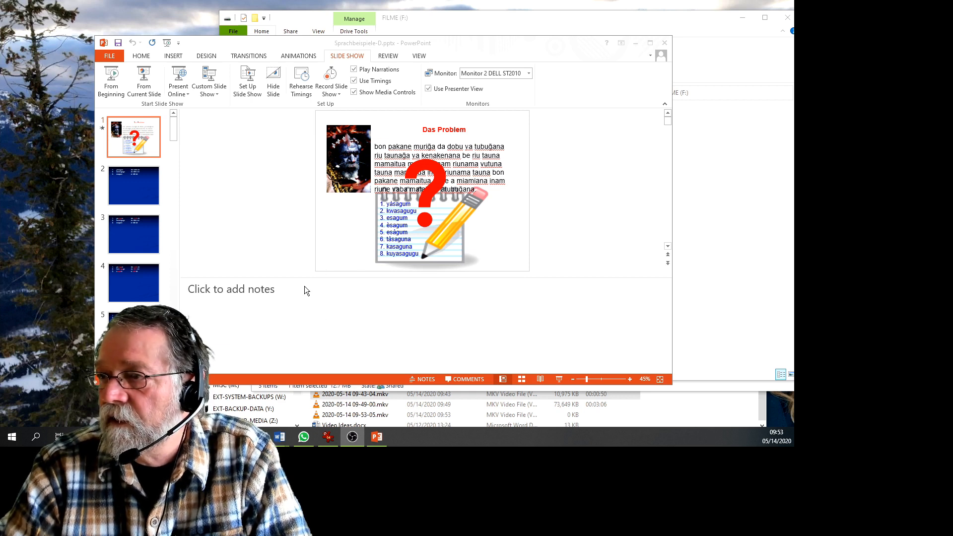
{"action": "left_click", "coordinate": [113, 79]}
{"action": "left_click", "coordinate": [113, 80]}
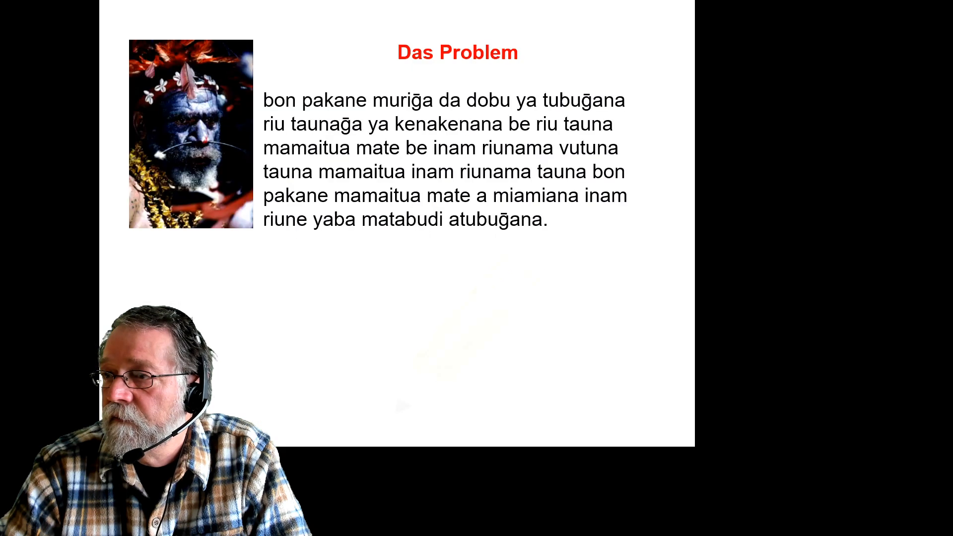
{"action": "key", "text": "Escape"}
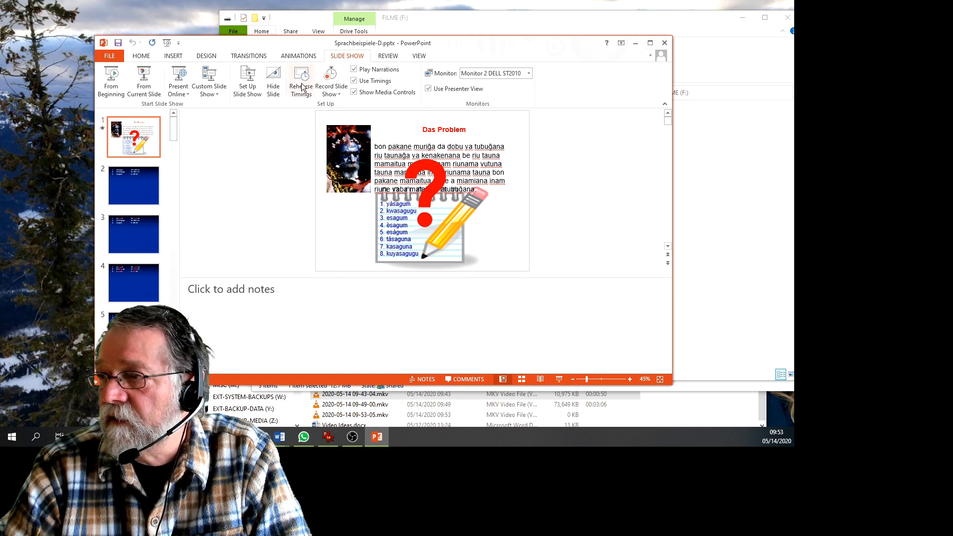
Turn off Use Presenter View in the slide show setup of Sprachbeispiele-D.pptx and start the show from the beginning.
{"action": "left_click", "coordinate": [248, 87]}
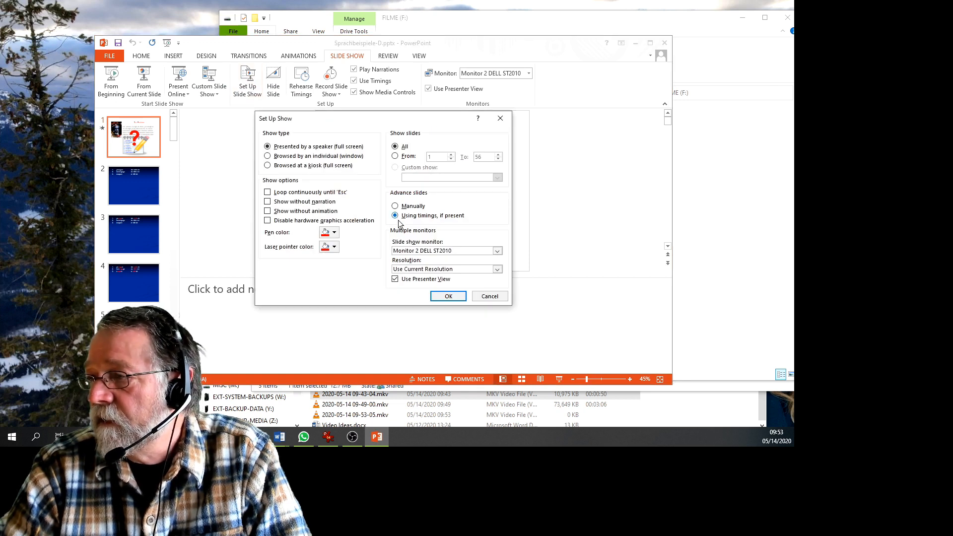
{"action": "left_click", "coordinate": [408, 279]}
{"action": "left_click", "coordinate": [448, 297]}
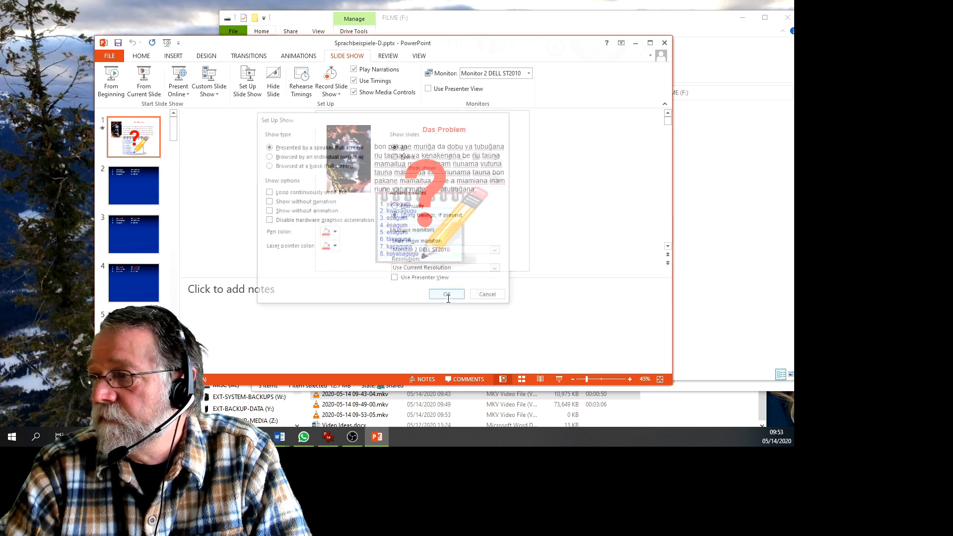
{"action": "left_click", "coordinate": [111, 82]}
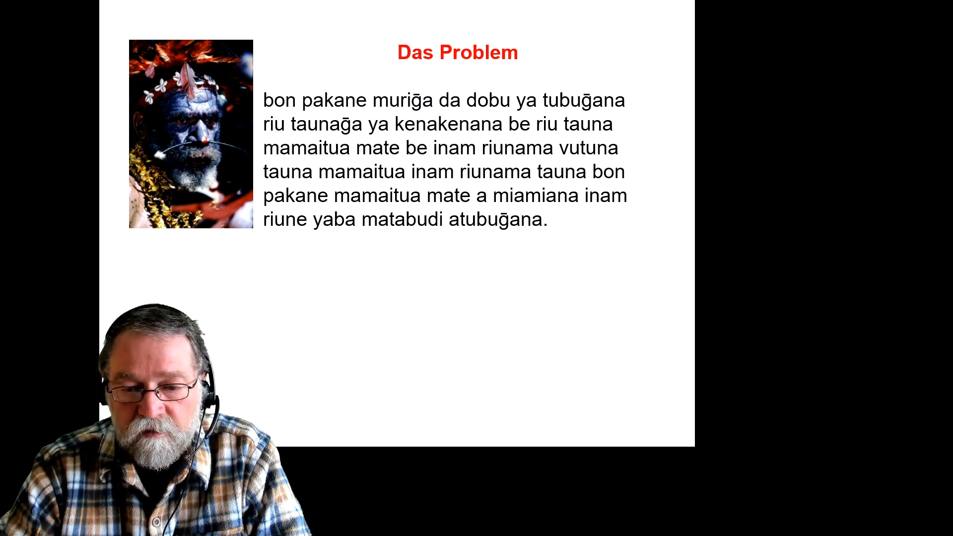
Make Monitor1 visible again and add a new Window Capture source named ppt to the MonitorPIP scene.
{"action": "left_click", "coordinate": [529, 409]}
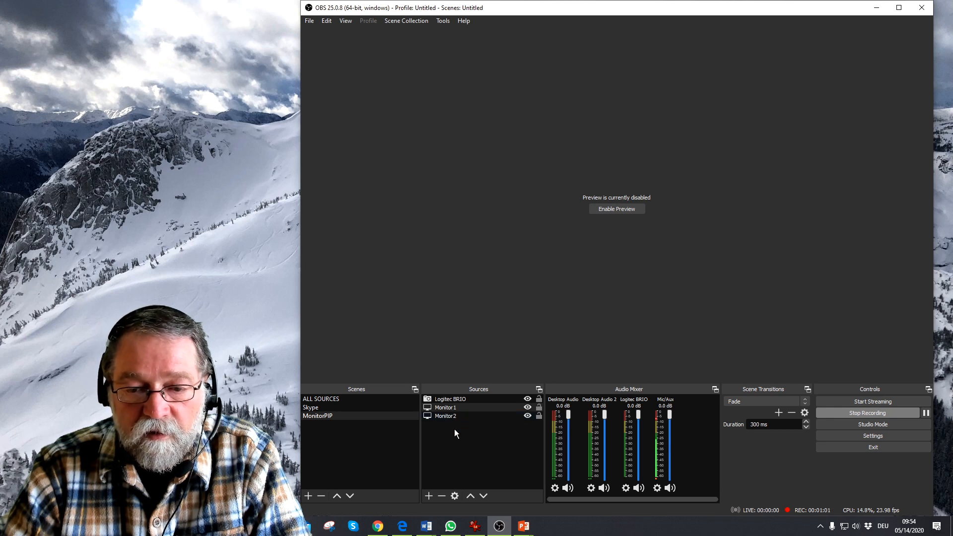
{"action": "left_click", "coordinate": [429, 496]}
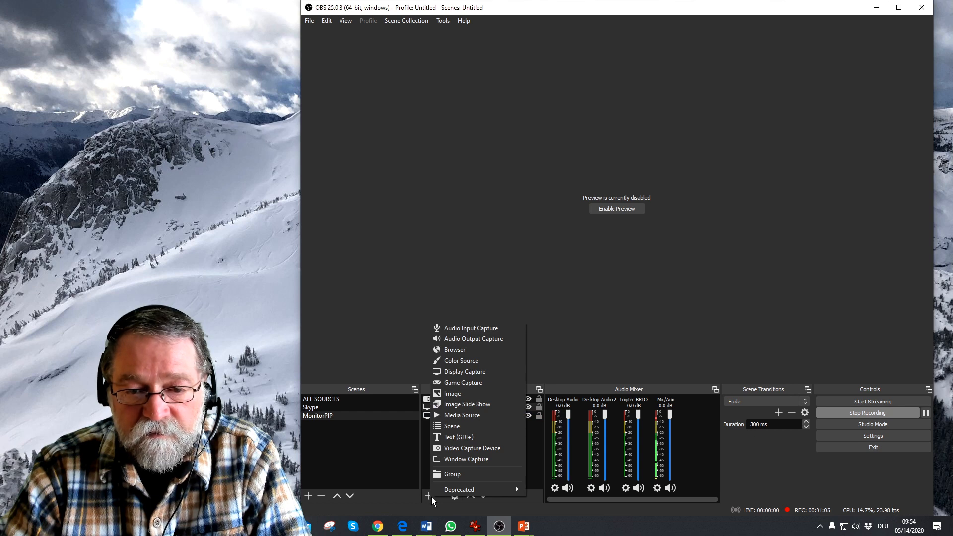
{"action": "left_click", "coordinate": [466, 459]}
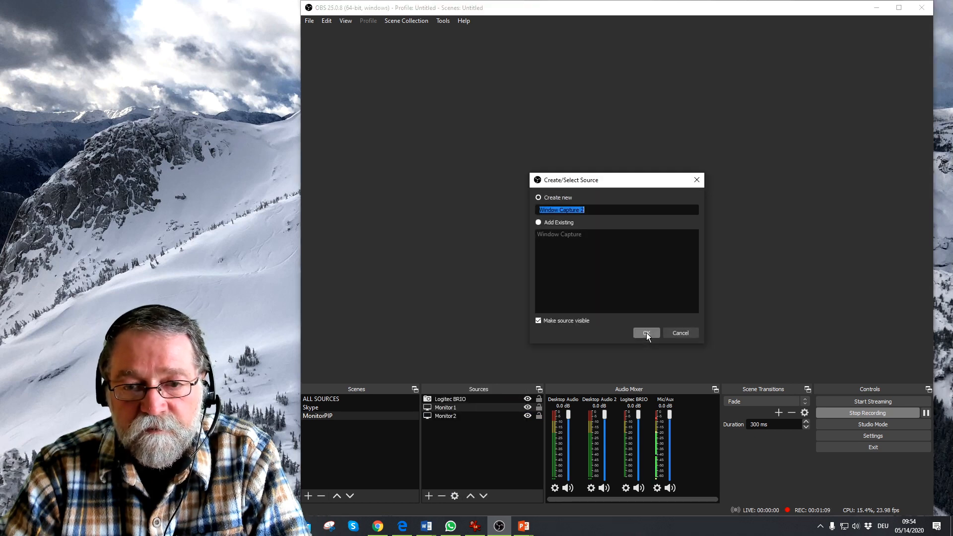
{"action": "type", "text": "ppt"}
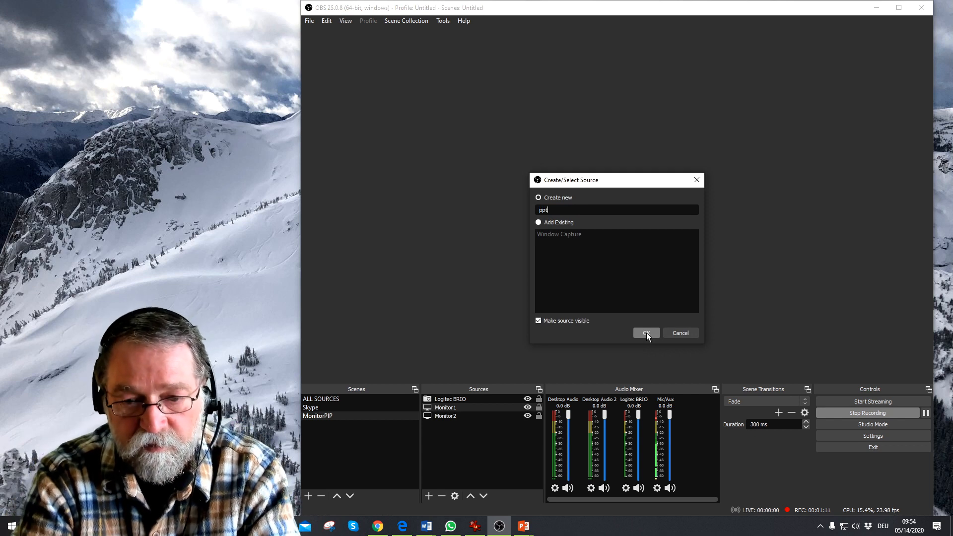
{"action": "left_click", "coordinate": [647, 333]}
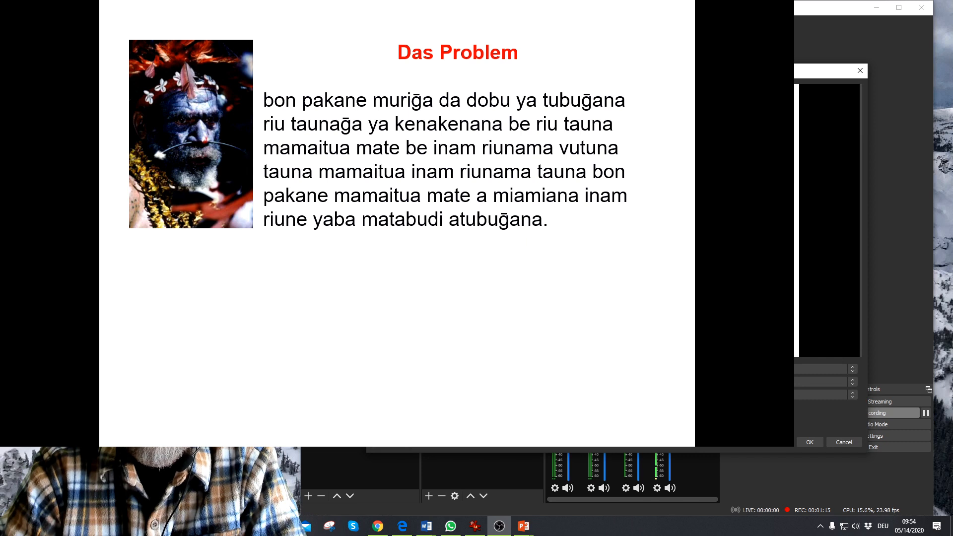
Set the ppt source to capture the running PowerPoint slide show window instead of the editor, and advance the show by one animation.
{"action": "left_click", "coordinate": [830, 369]}
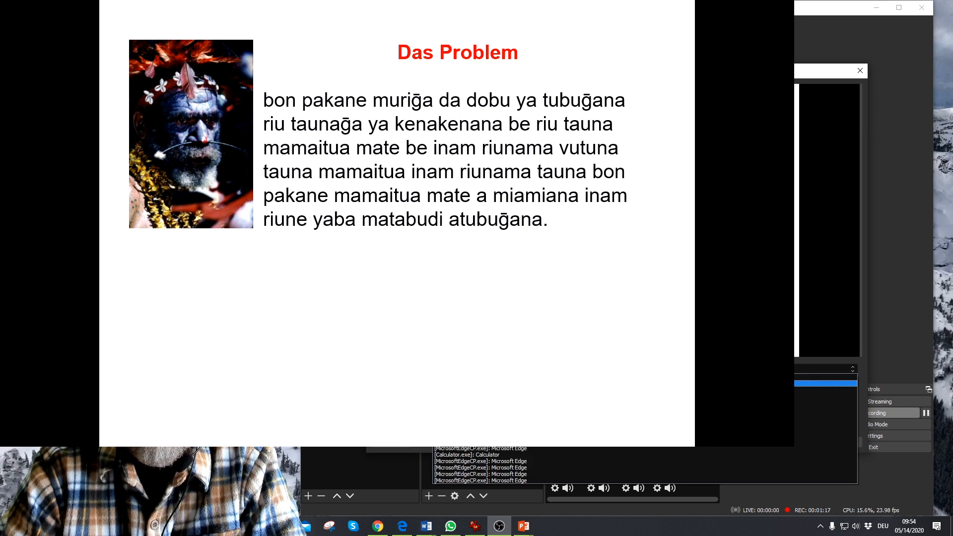
{"action": "left_click", "coordinate": [559, 382]}
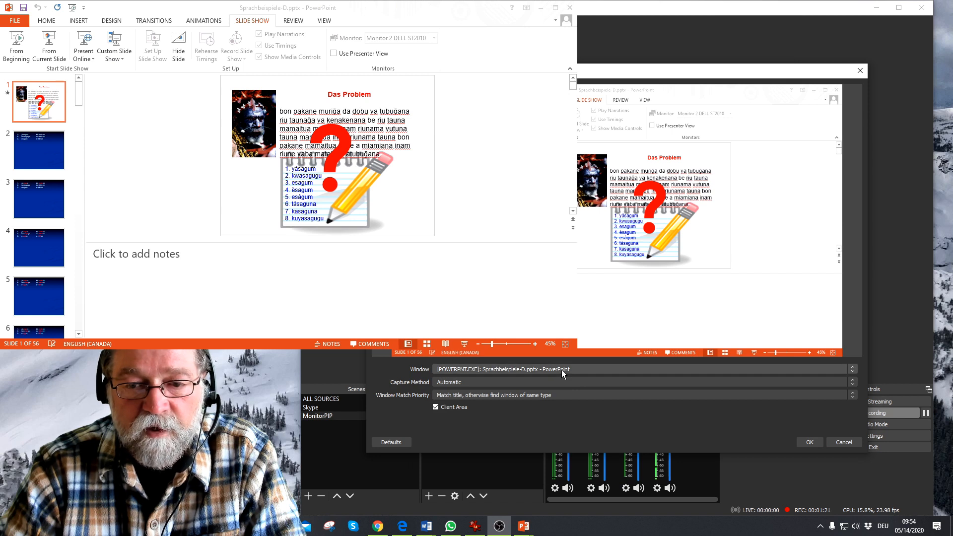
{"action": "left_click", "coordinate": [562, 370]}
{"action": "left_click", "coordinate": [561, 378]}
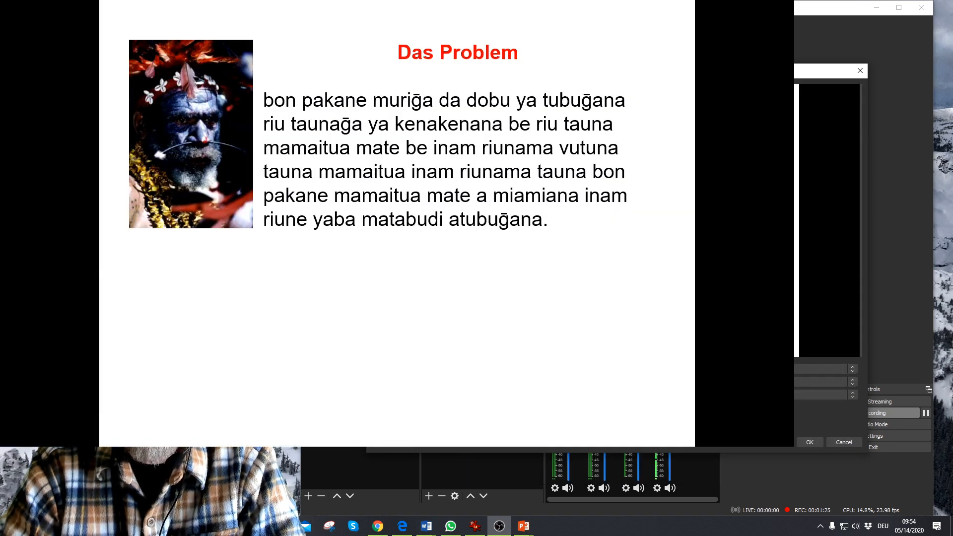
{"action": "left_click", "coordinate": [809, 445]}
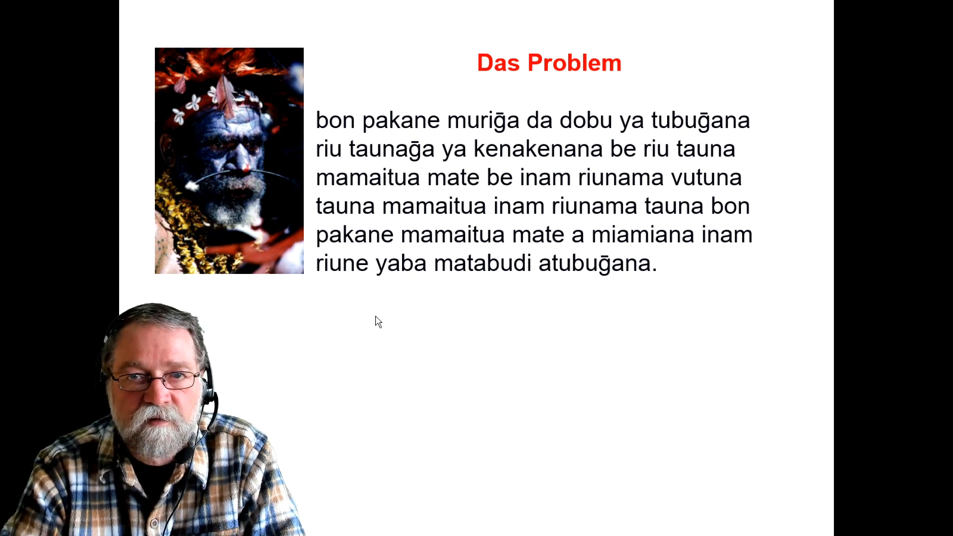
{"action": "key", "text": "Right"}
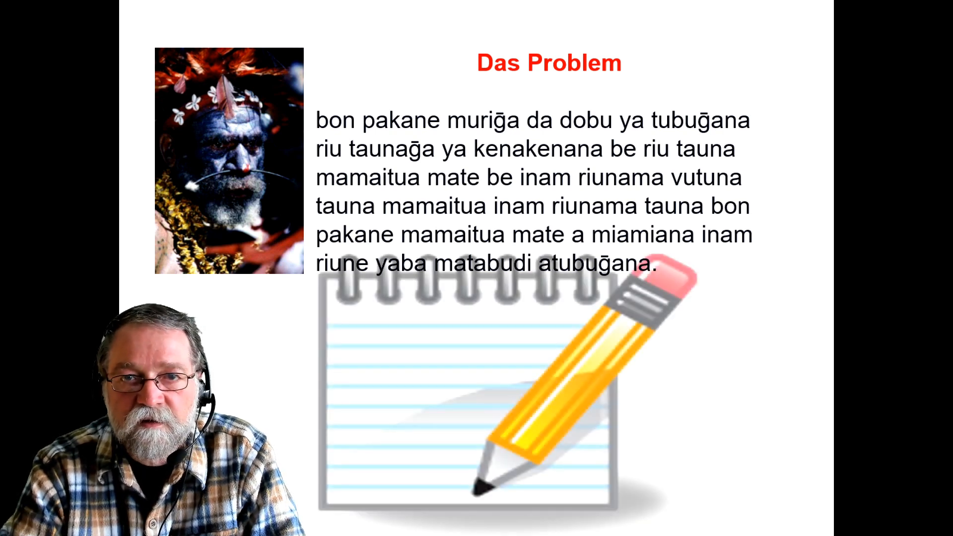